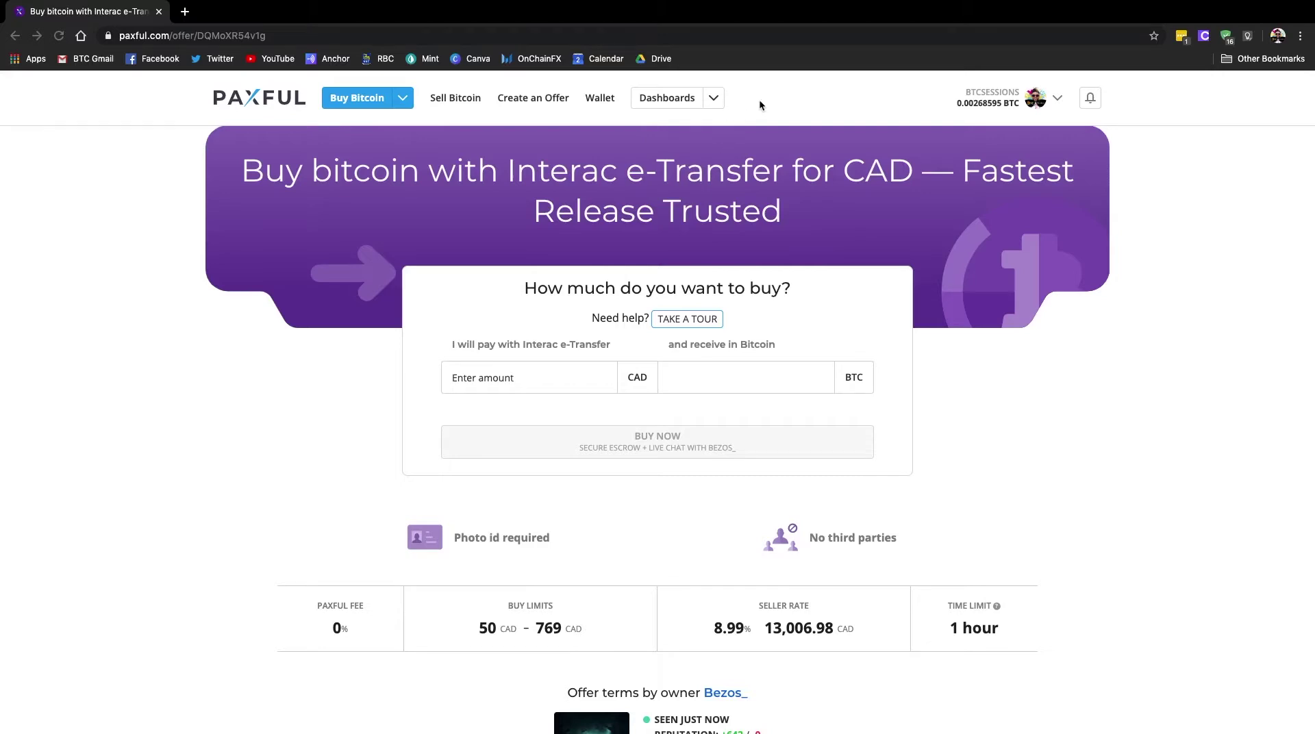
Review the Interac e-Transfer offer's buy limits, owner's terms and recent feedback down to the end of the page.
click(714, 97)
mouse_move(1018, 103)
scroll(152, 370, down, 2)
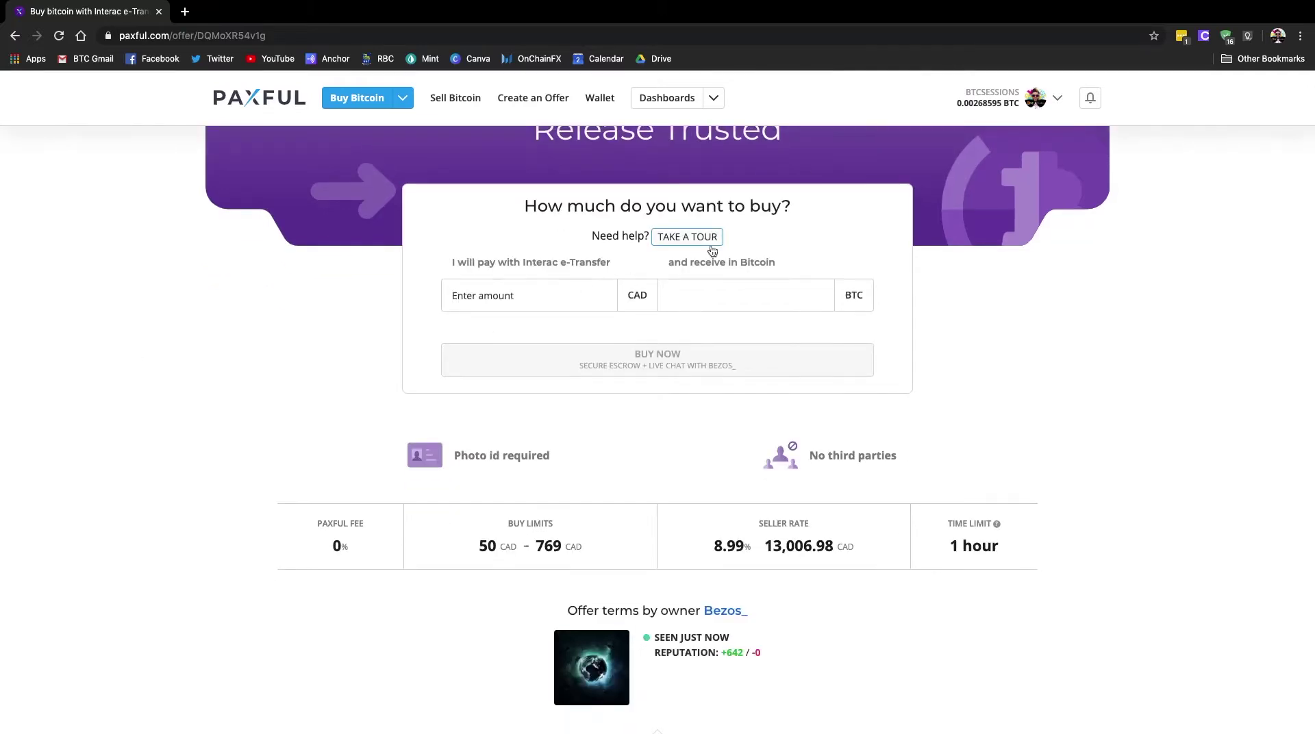
scroll(597, 306, down, 3)
scroll(817, 348, down, 3)
scroll(818, 348, down, 12)
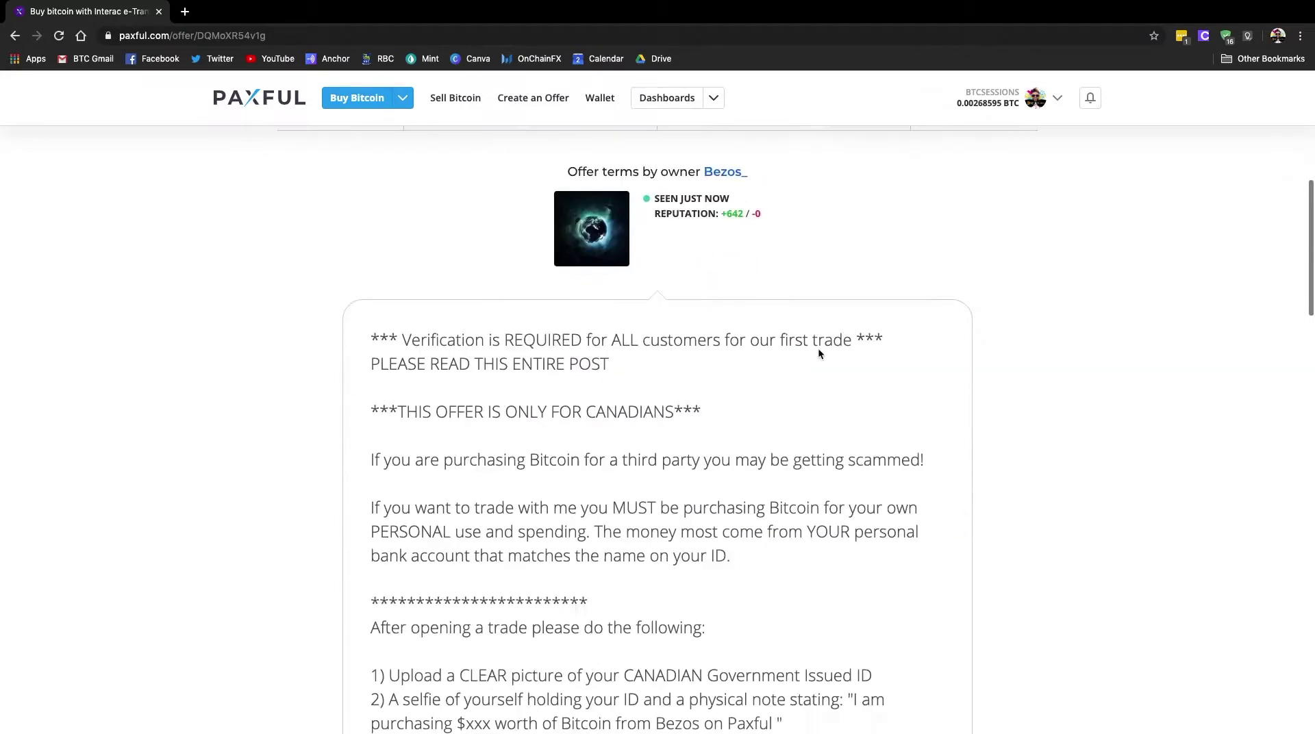
scroll(817, 348, down, 3)
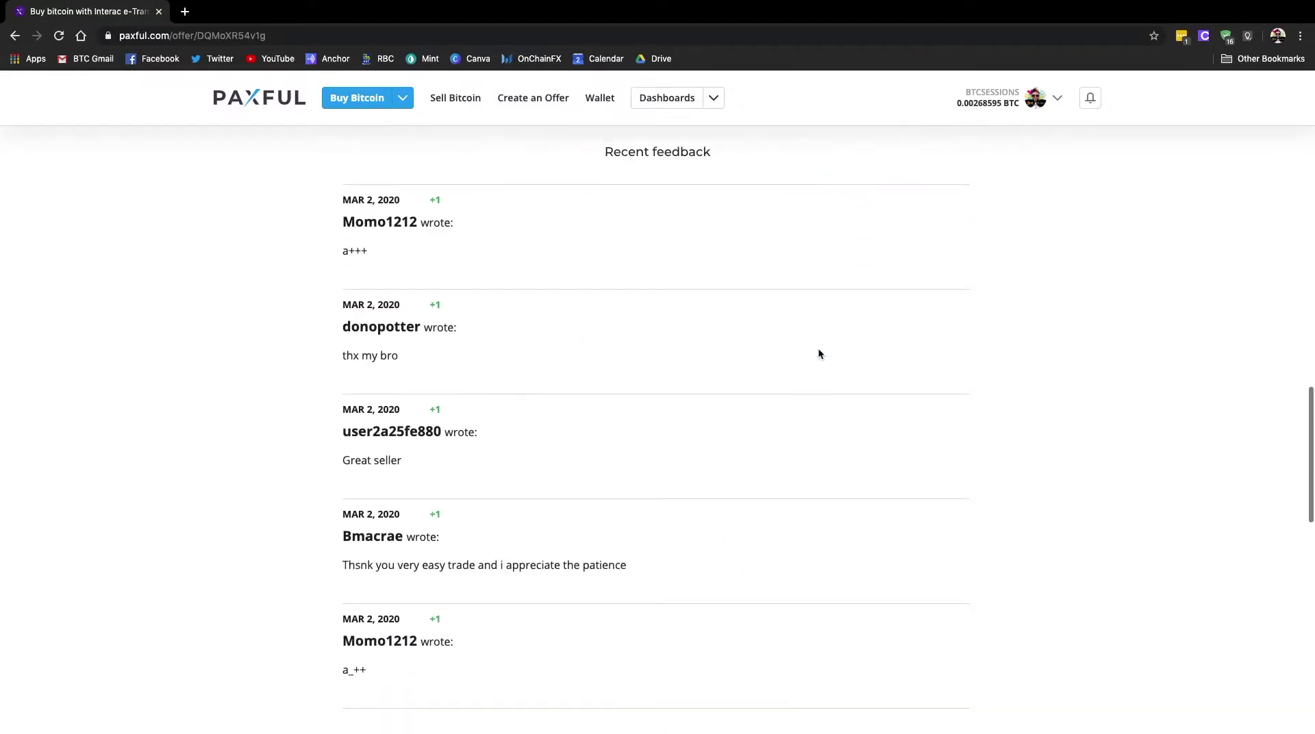
scroll(818, 348, up, 1)
scroll(818, 354, down, 1)
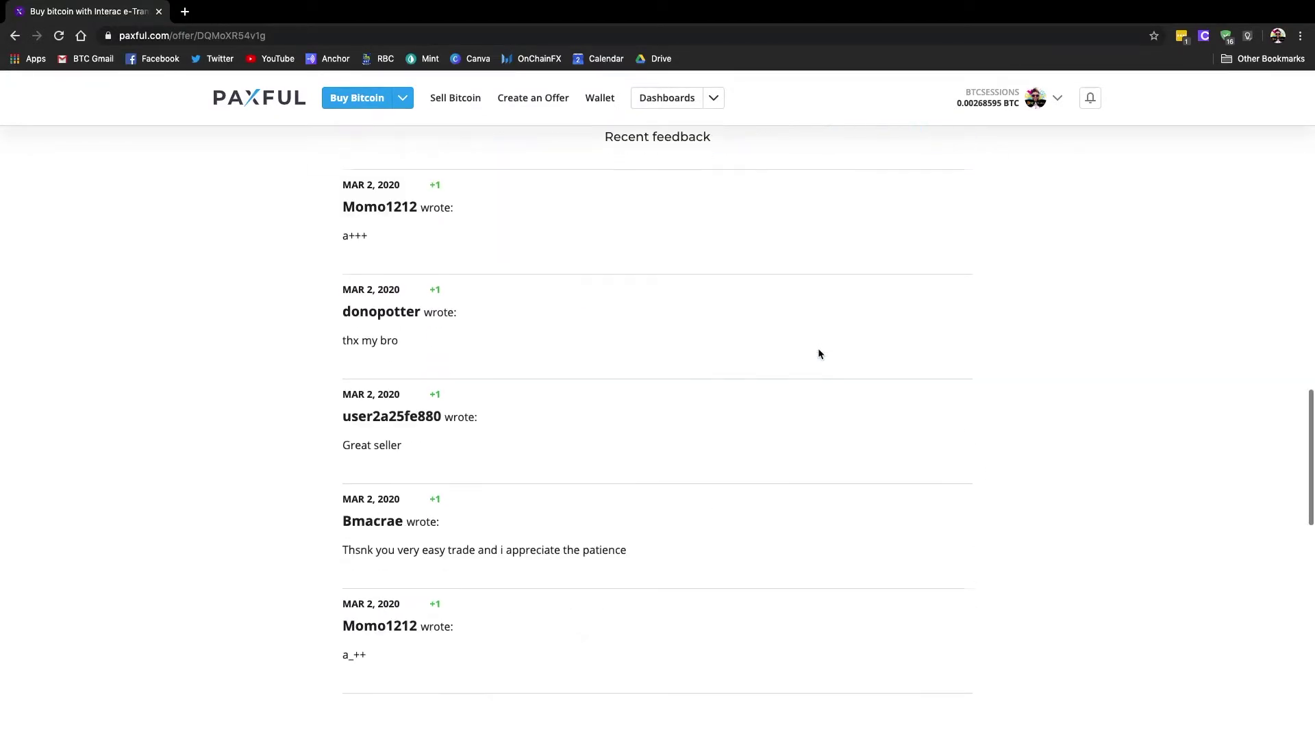
scroll(584, 373, up, 6)
scroll(584, 373, up, 12)
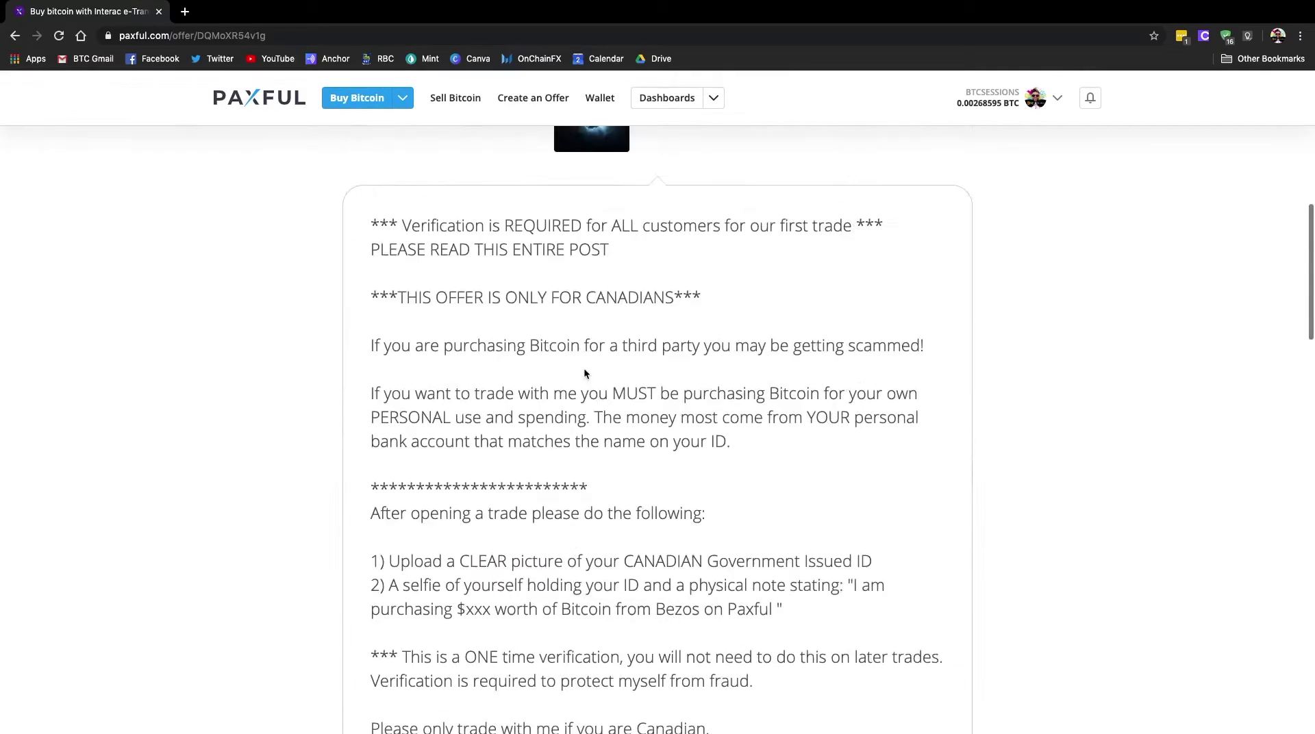
scroll(584, 370, down, 15)
scroll(585, 370, down, 10)
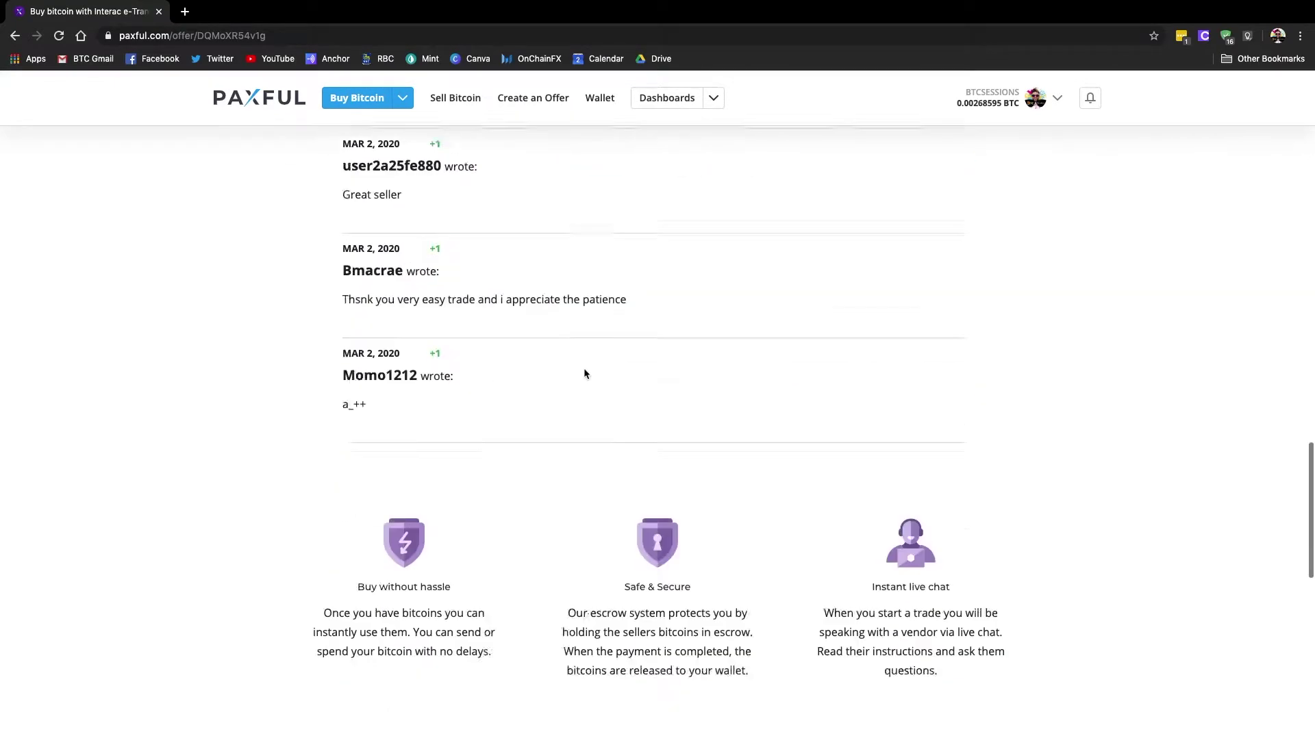
scroll(515, 479, down, 5)
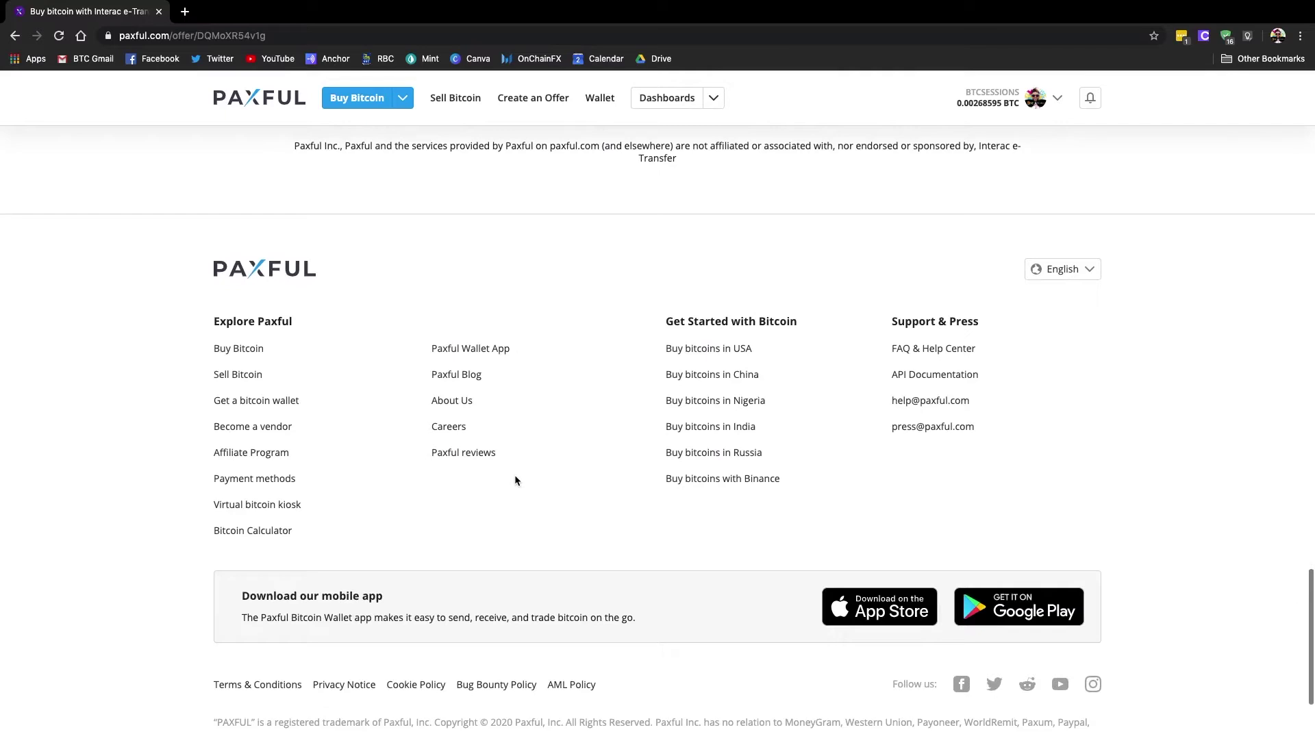
scroll(515, 479, up, 20)
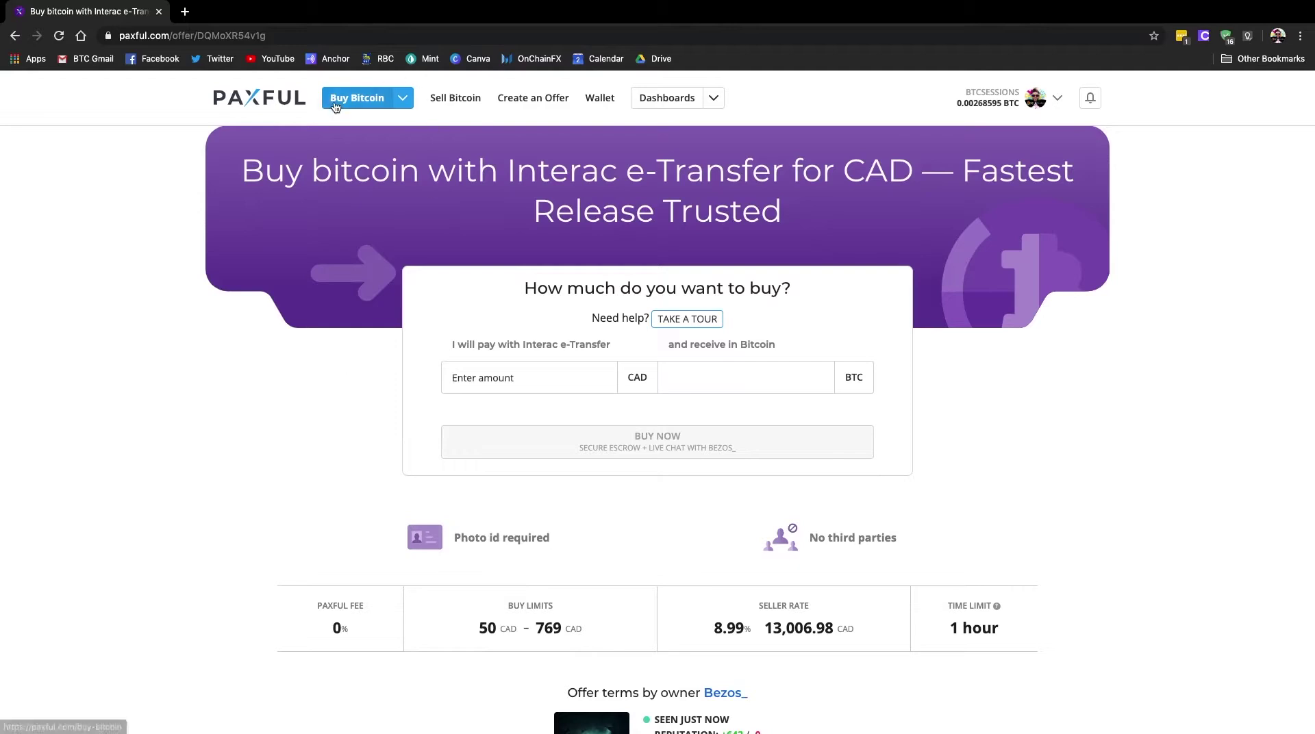
Go to the Buy Bitcoin page and browse all payment methods by category, from bank transfers through digital currencies.
click(357, 104)
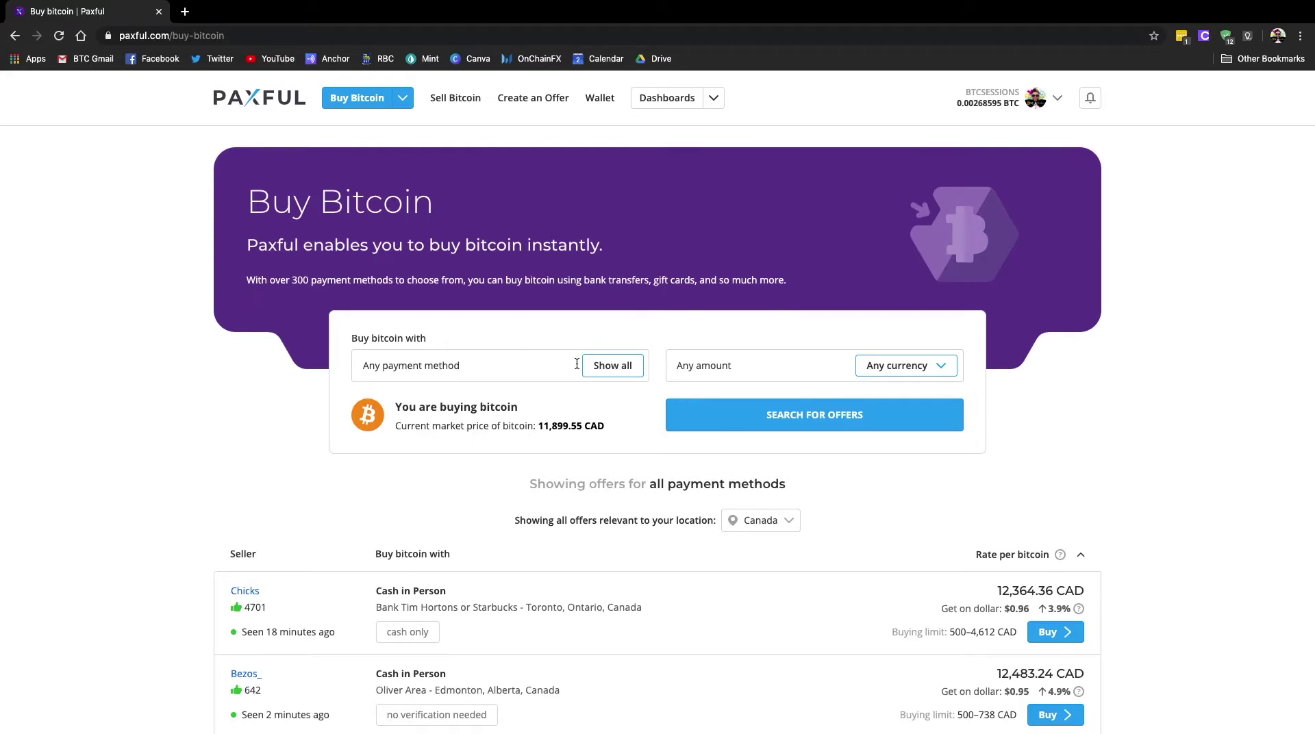
click(604, 370)
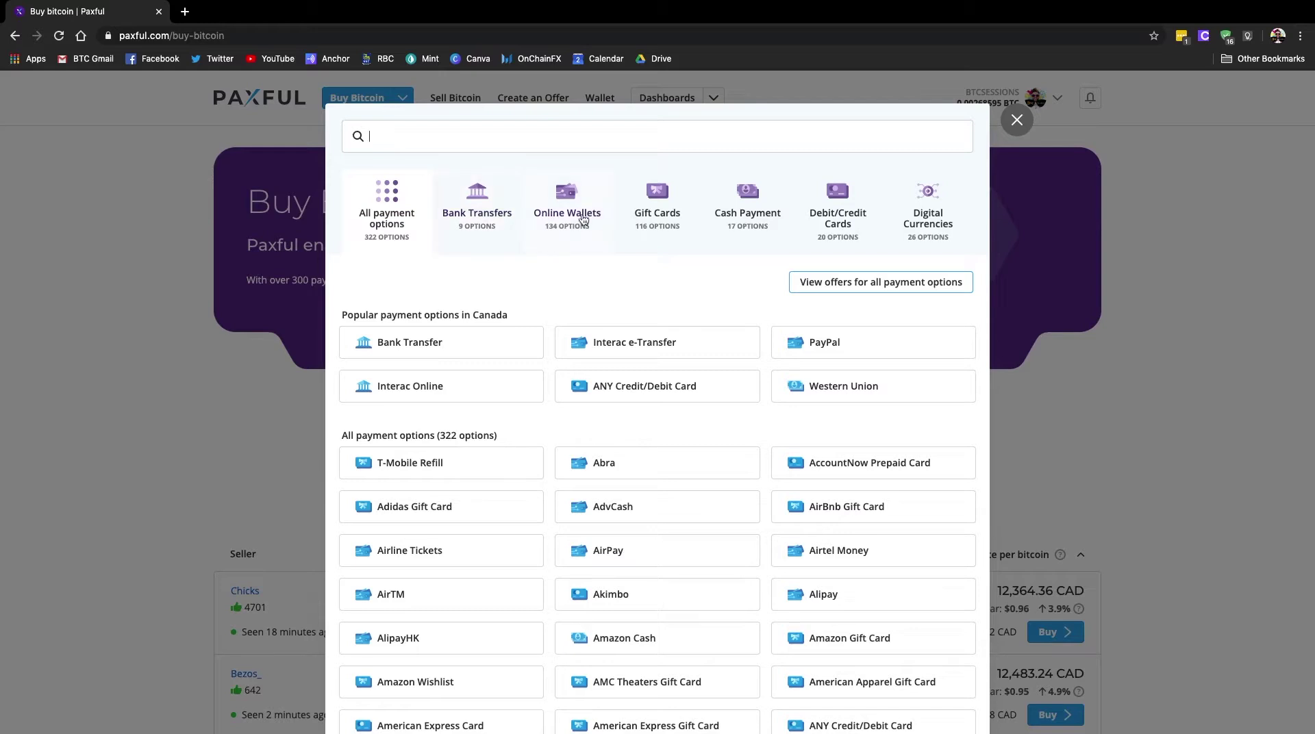
click(481, 205)
click(573, 209)
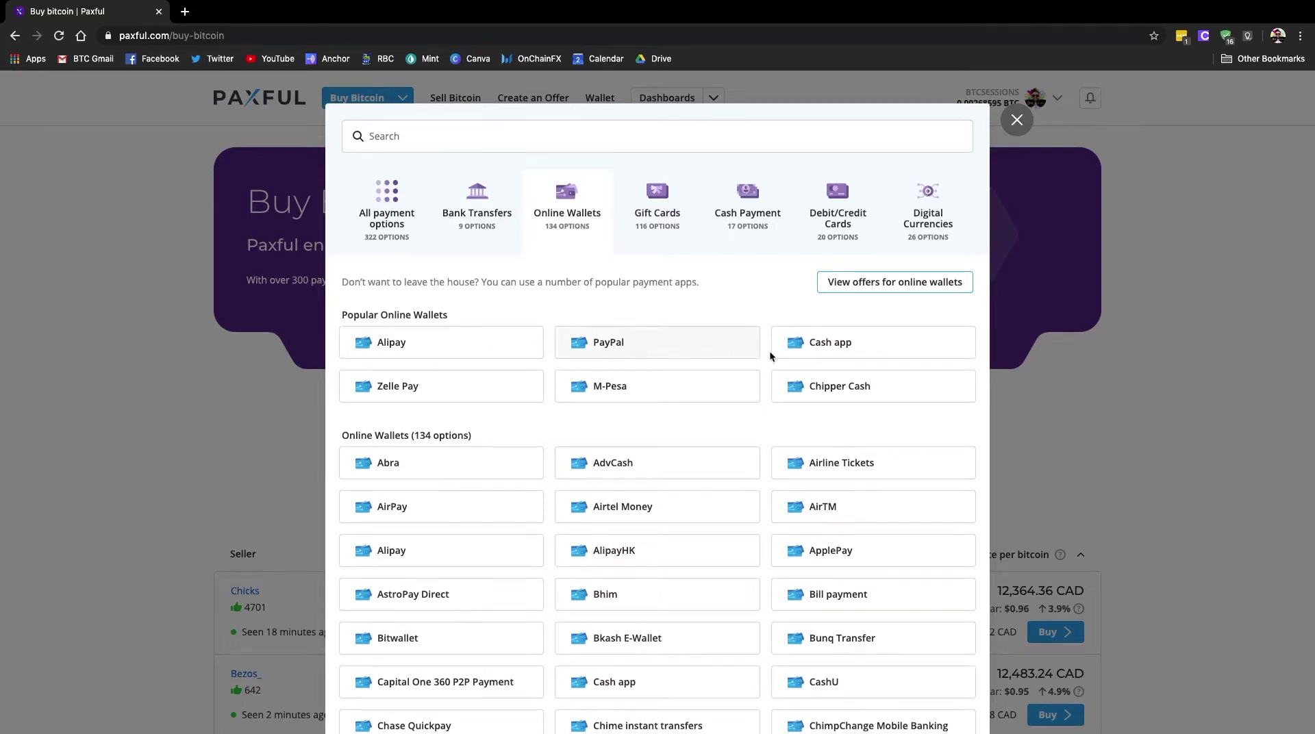
click(655, 218)
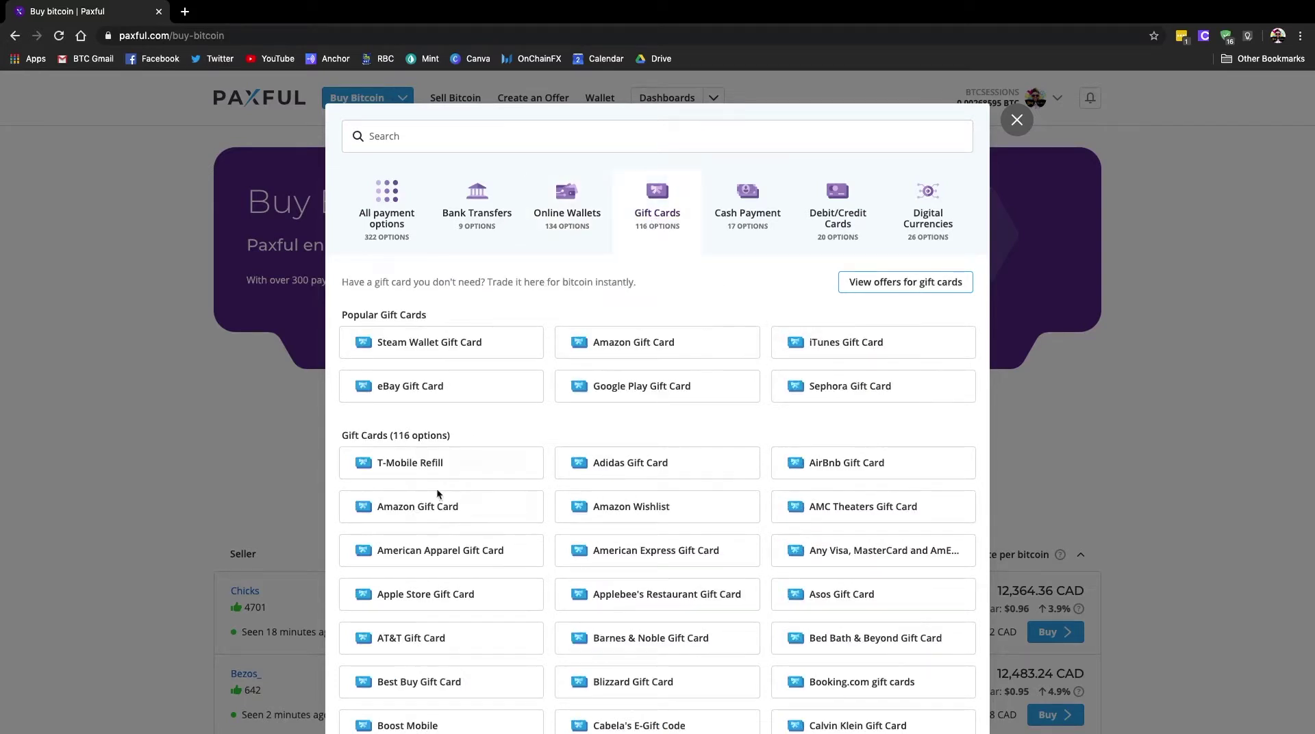
scroll(651, 571, down, 3)
scroll(650, 571, up, 3)
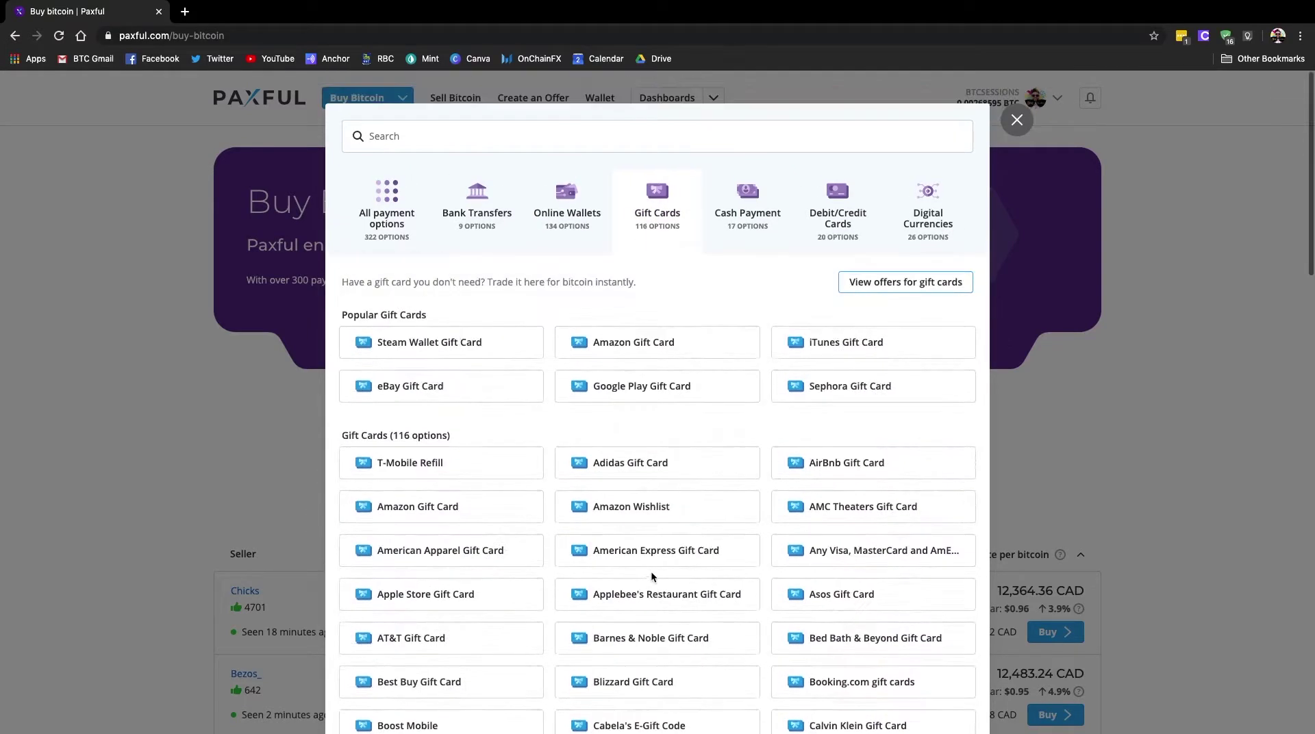
click(739, 216)
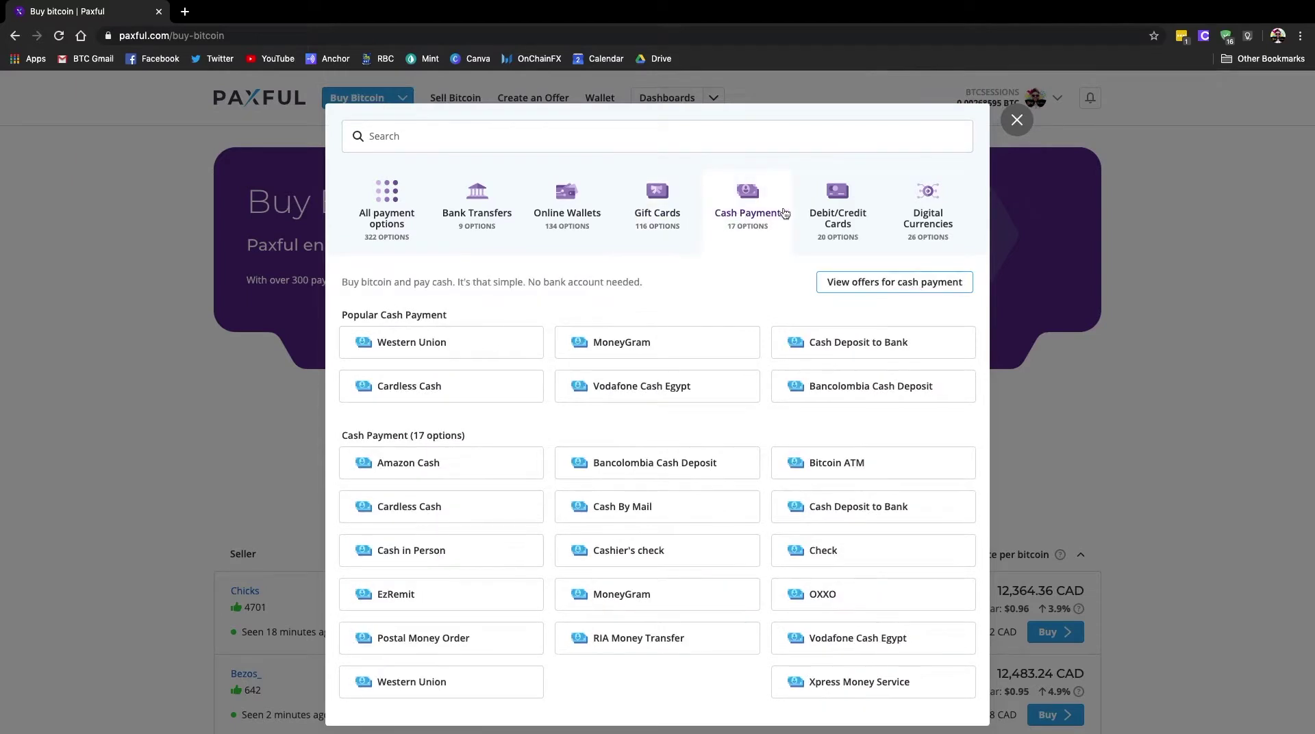
click(839, 215)
click(941, 218)
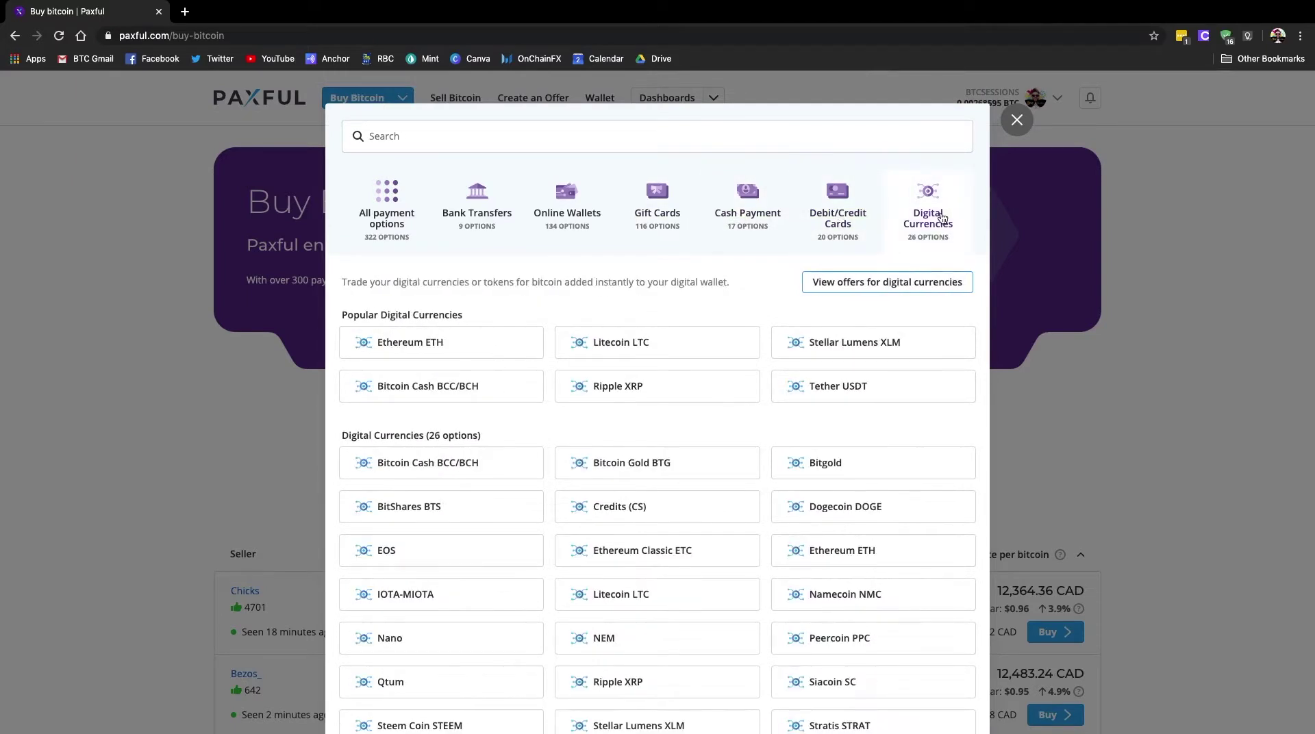
click(401, 196)
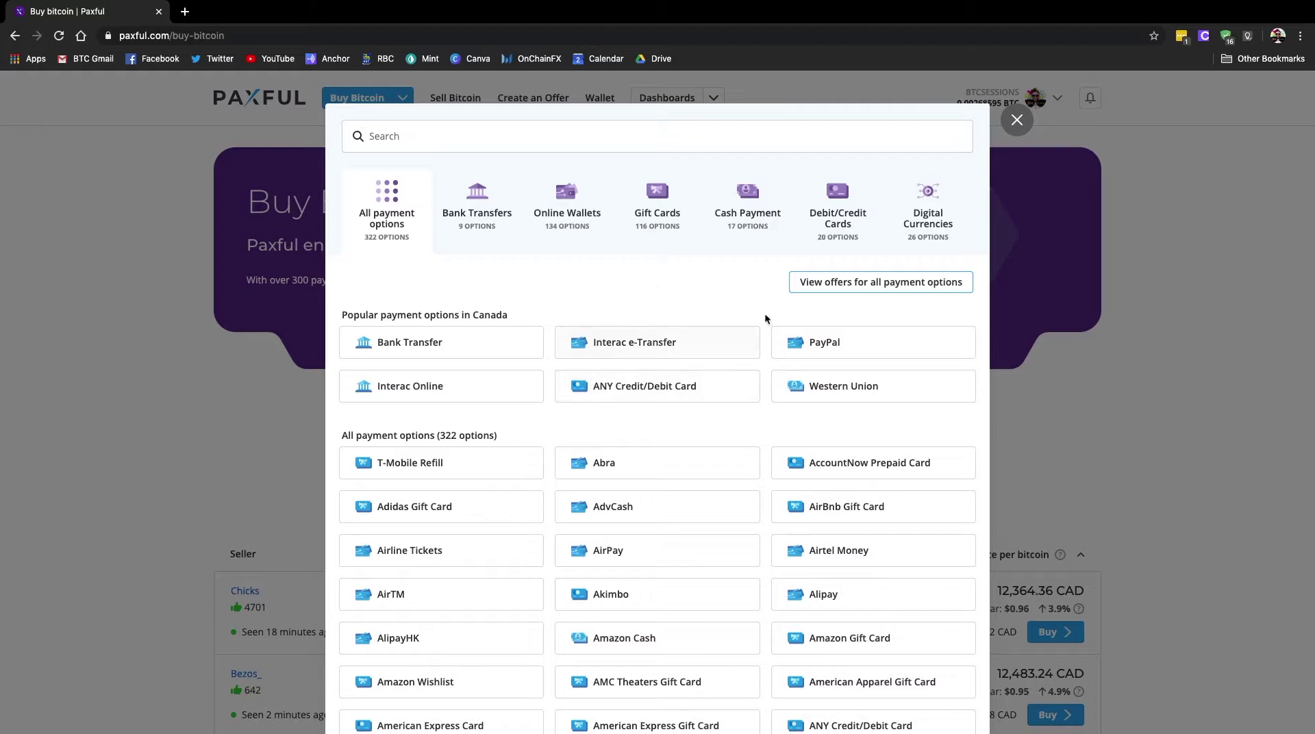
Show the offers payable with Interac e-Transfer and set the currency to Canadian Dollar (CAD).
click(646, 348)
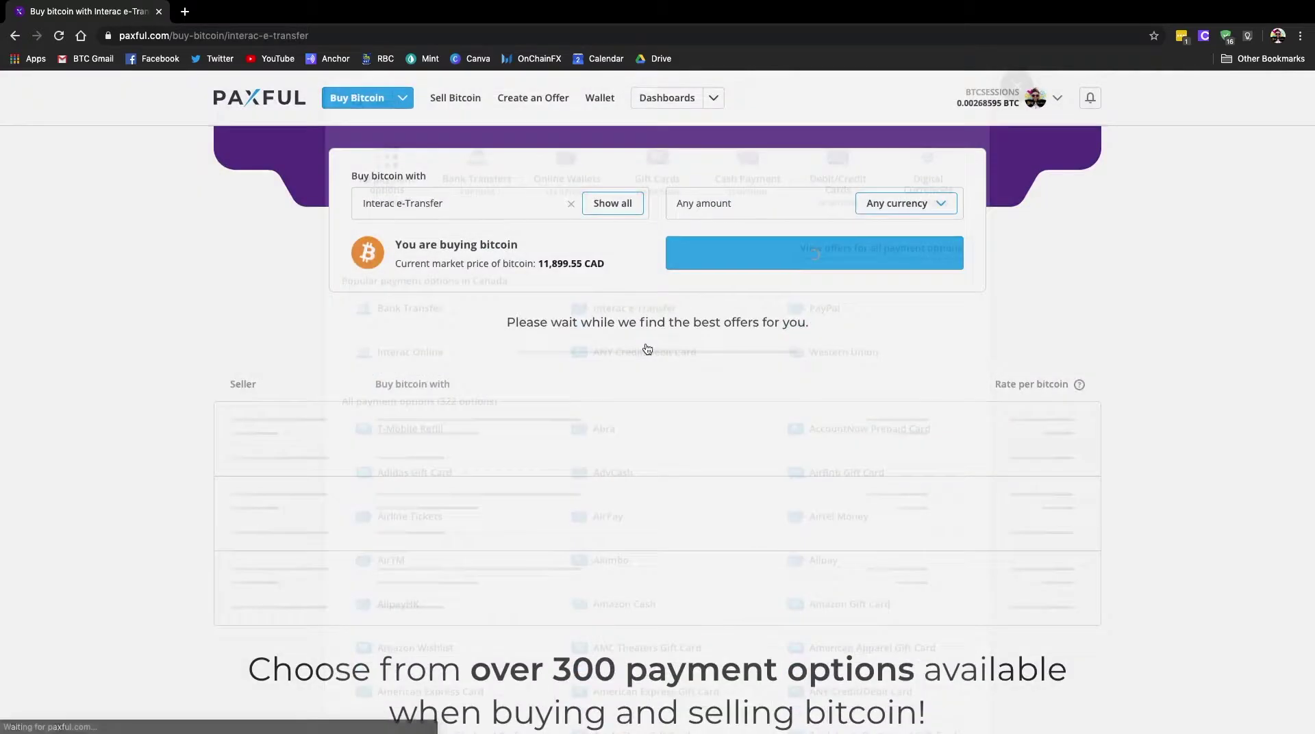
scroll(645, 348, up, 2)
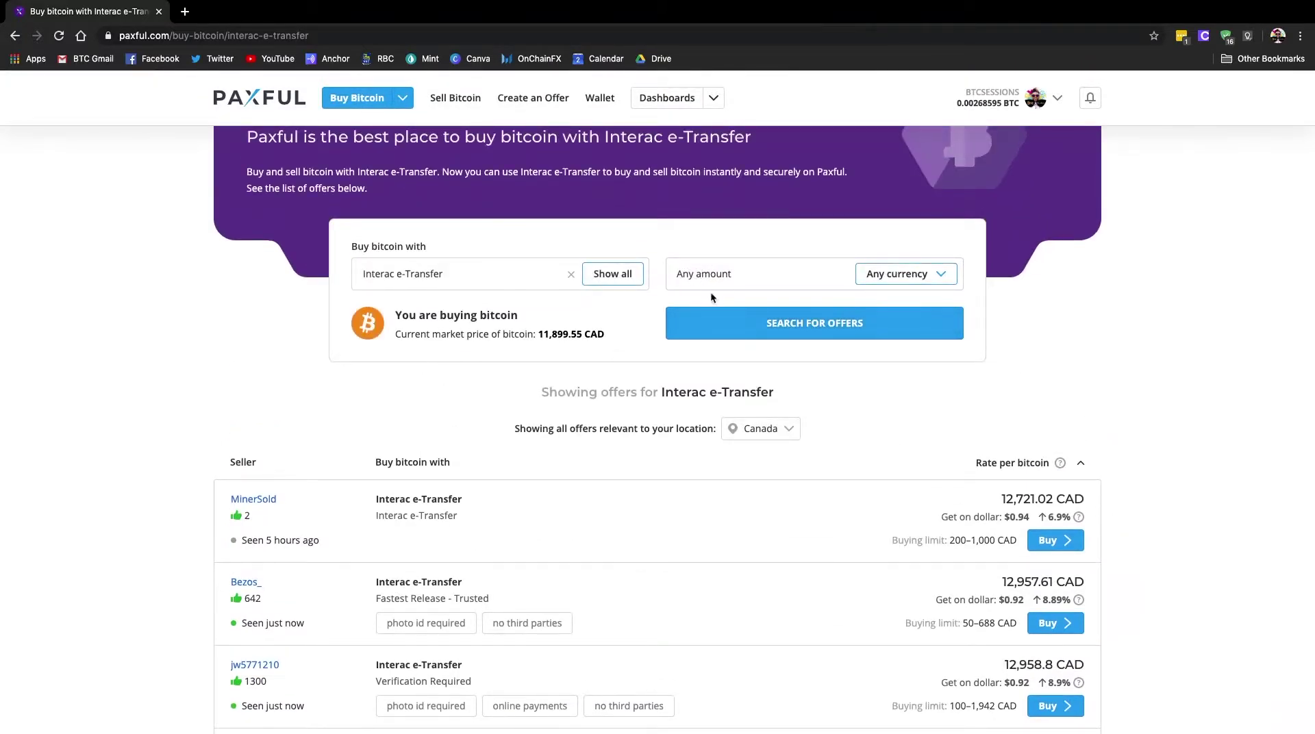
click(943, 278)
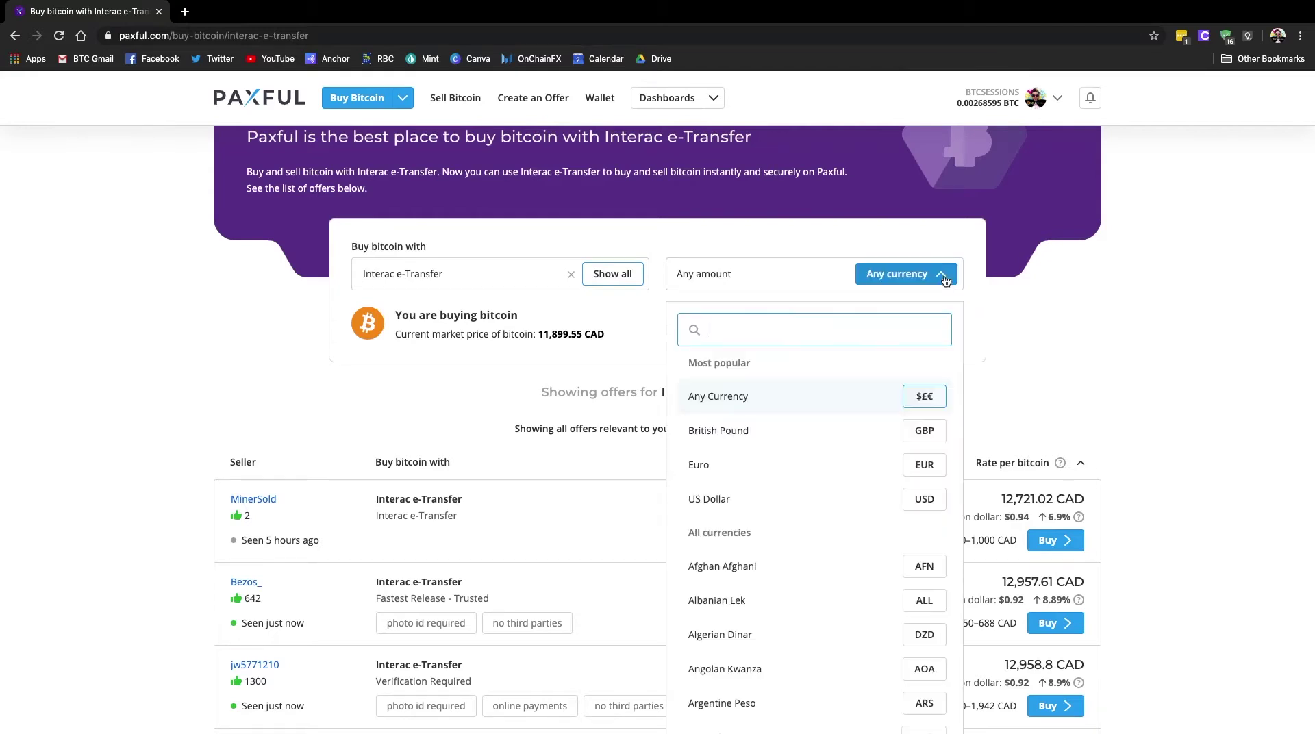
scroll(821, 523, down, 1)
scroll(820, 523, up, 1)
text(cad)
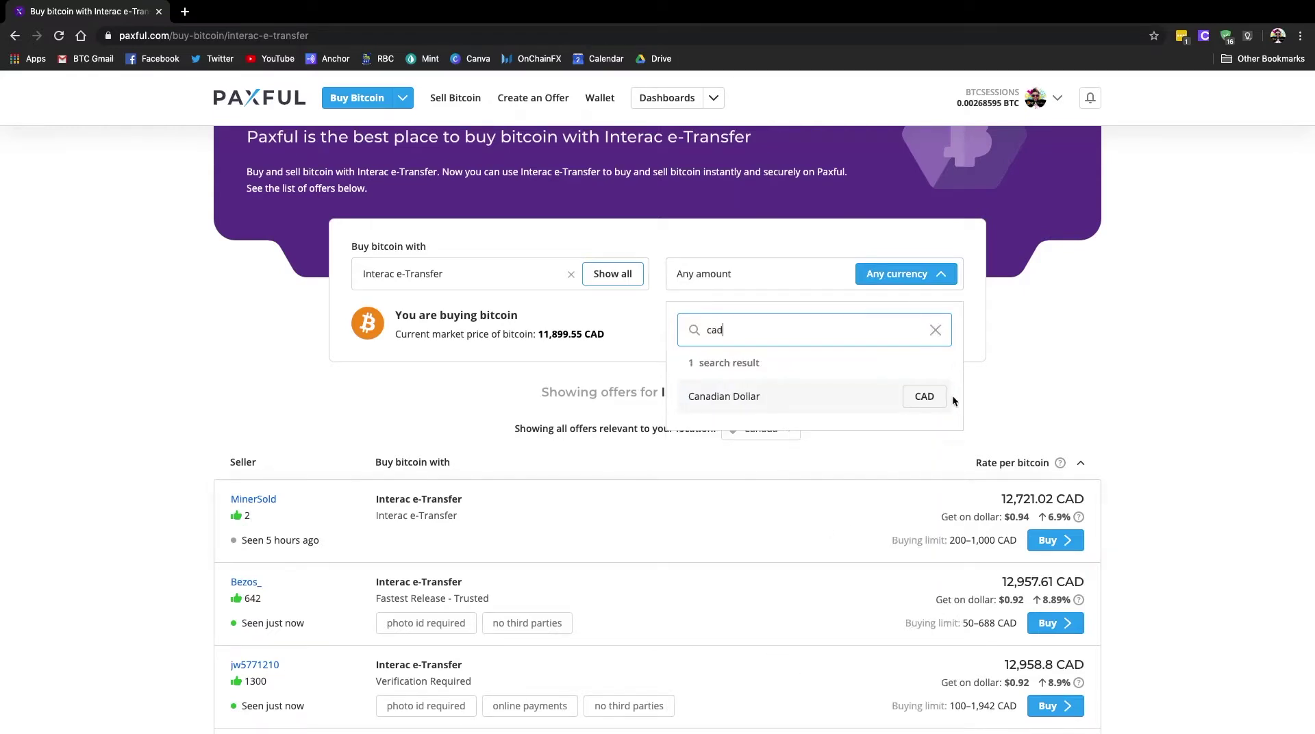
click(927, 397)
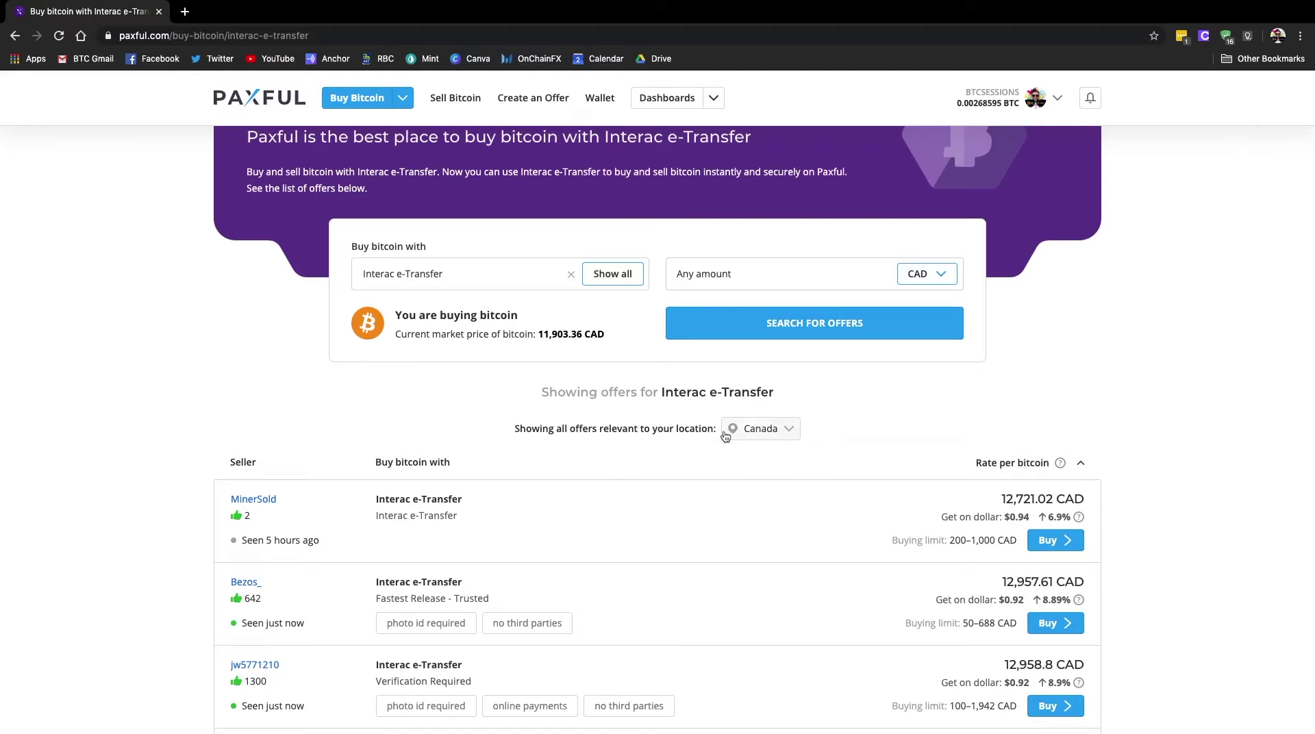
Examine the available offer locations and compare the listed sellers' ratings, verification tags, rates and buying limits.
click(785, 431)
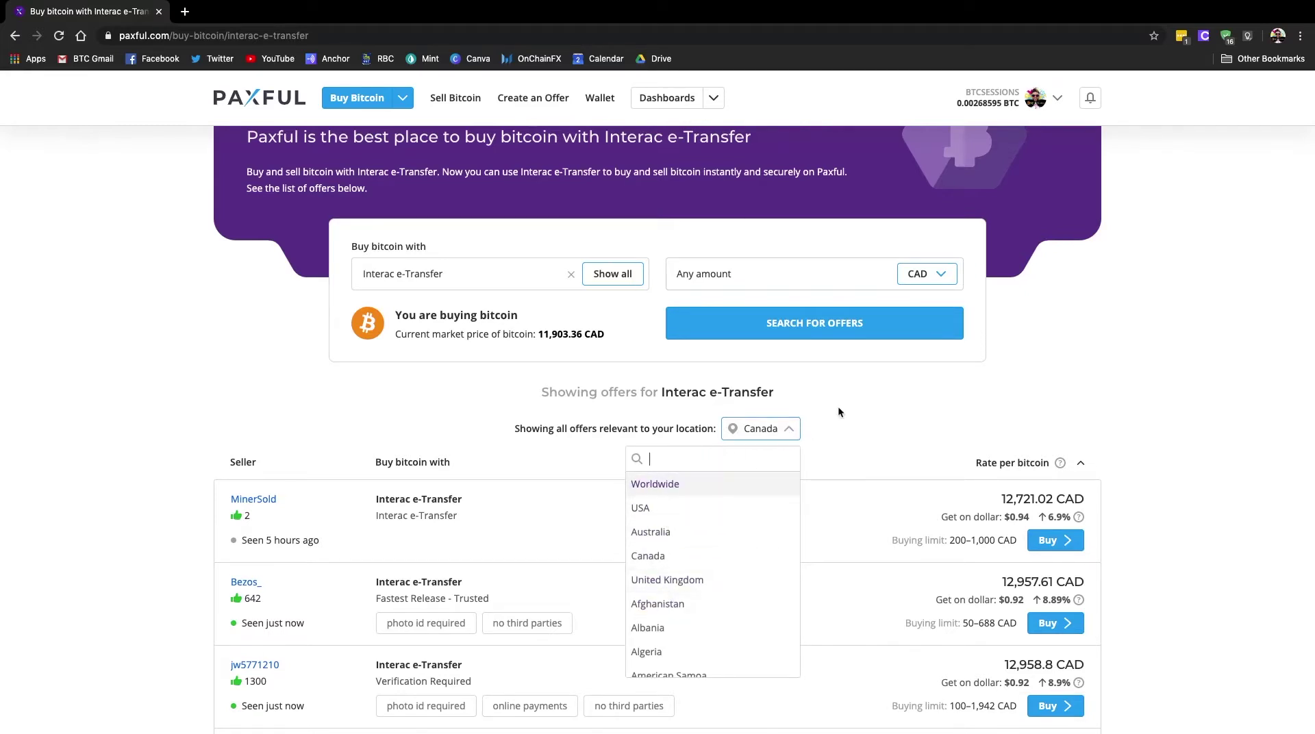
click(883, 408)
scroll(167, 507, down, 2)
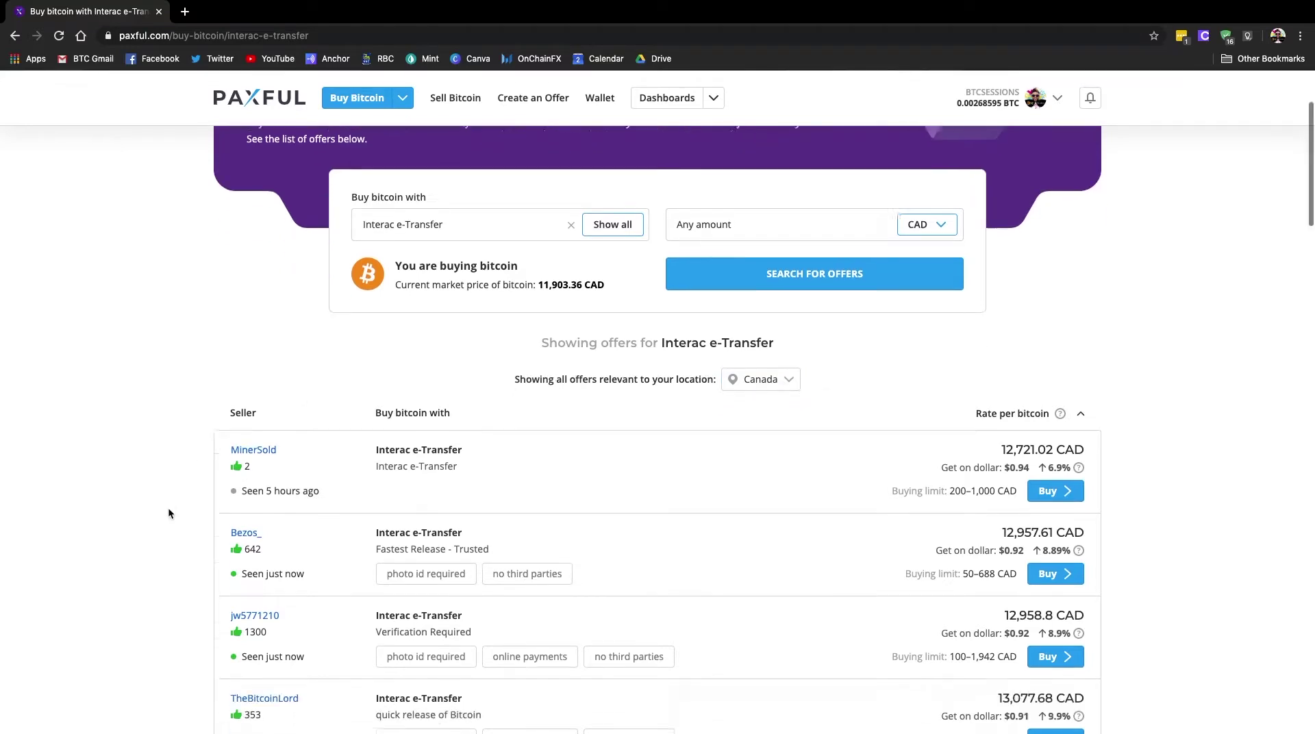
scroll(168, 507, up, 1)
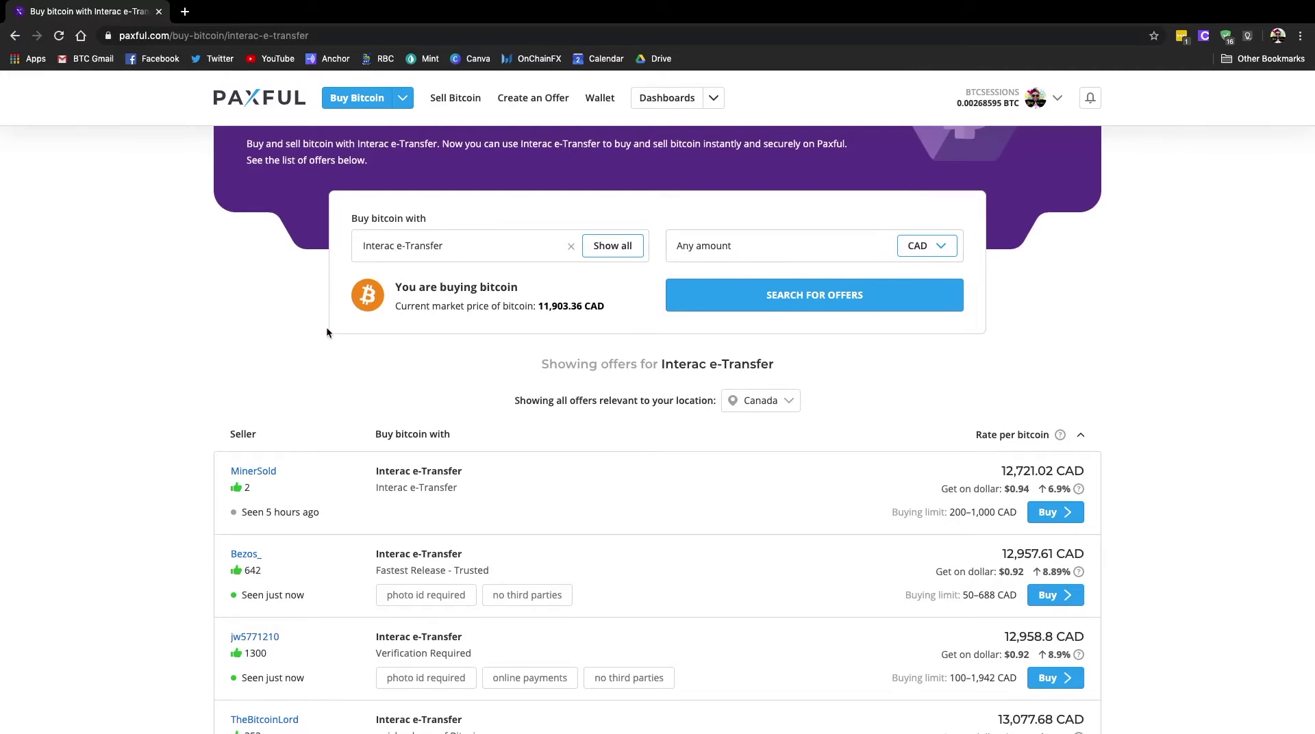
scroll(174, 432, down, 4)
scroll(174, 439, up, 1)
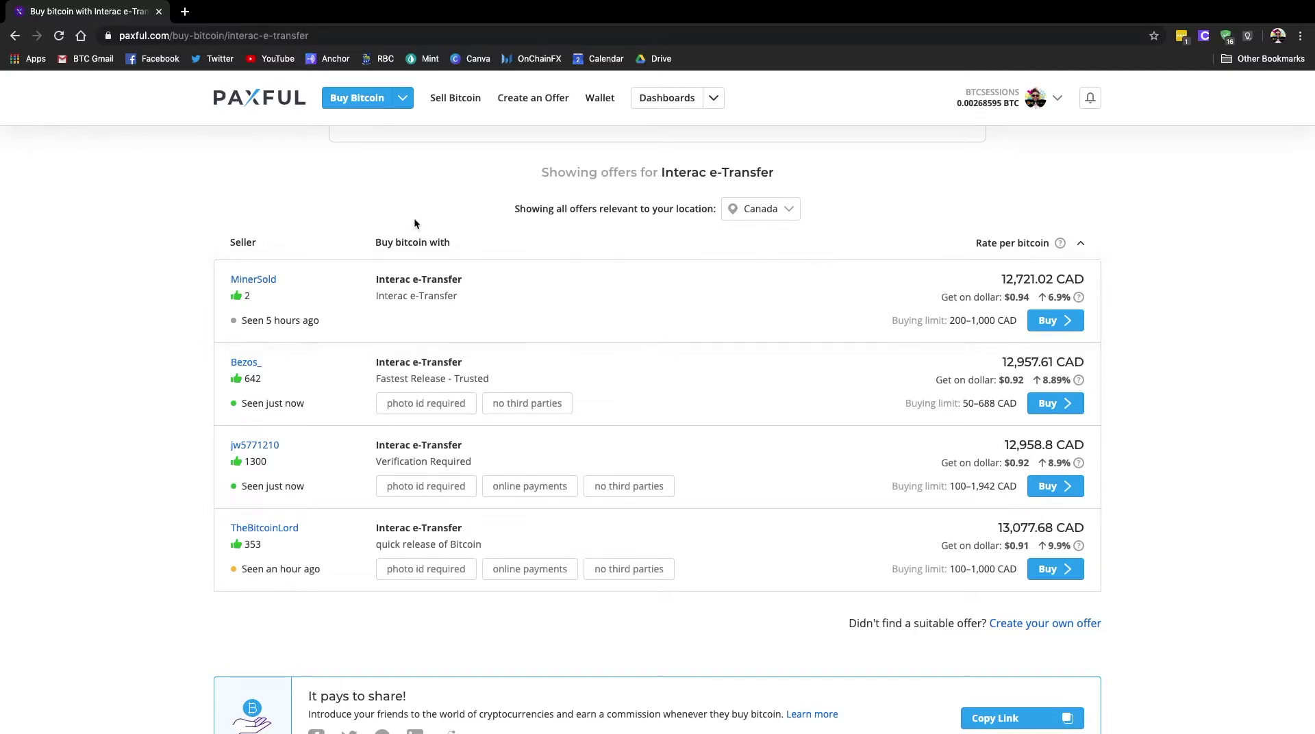
scroll(409, 338, down, 3)
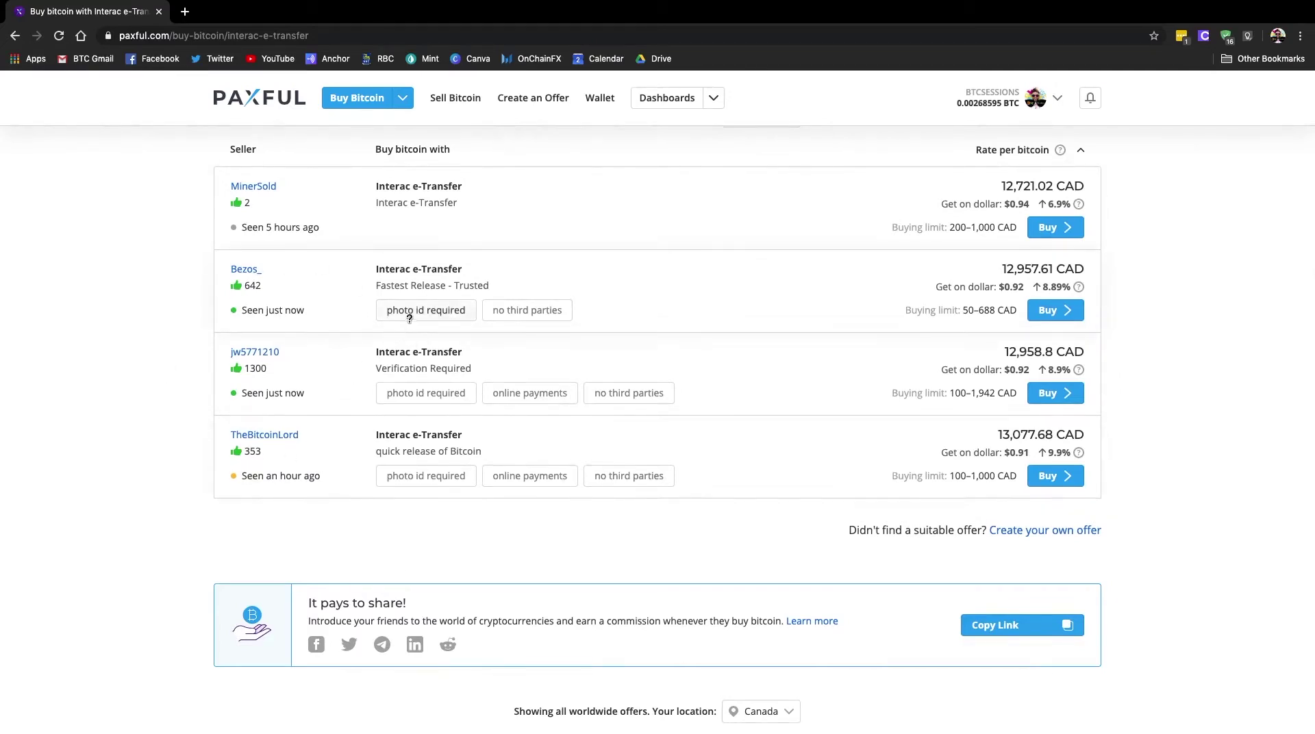
mouse_move(412, 317)
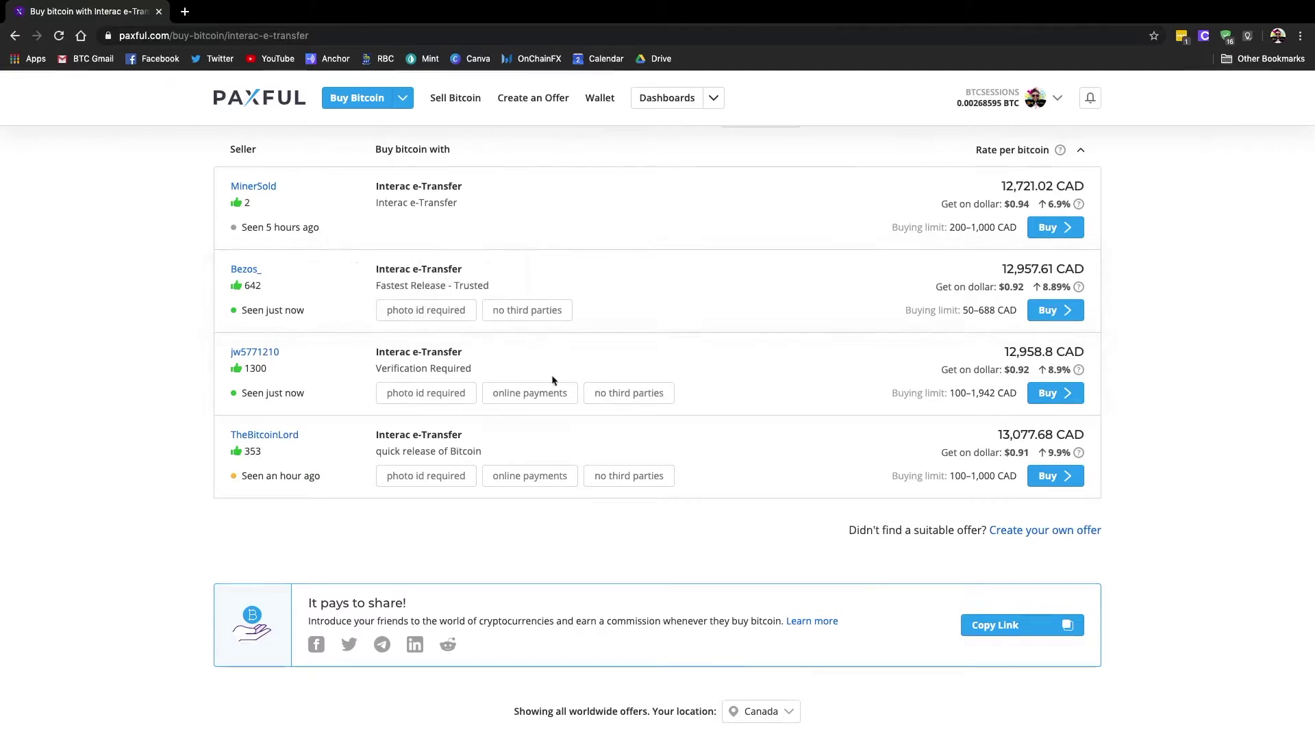
mouse_move(525, 311)
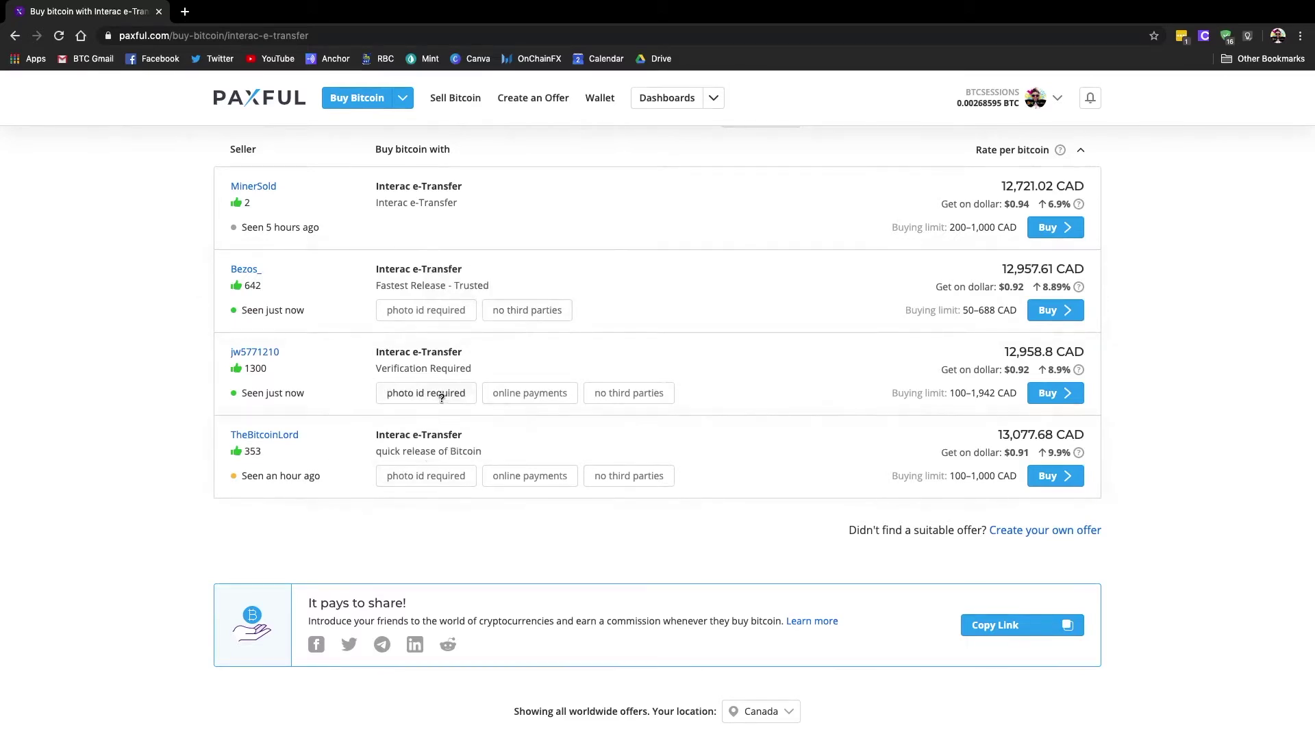
Open the second listed seller's profile and examine its bio, feedback, trade history, trusted and blocked counts, and offers.
click(247, 273)
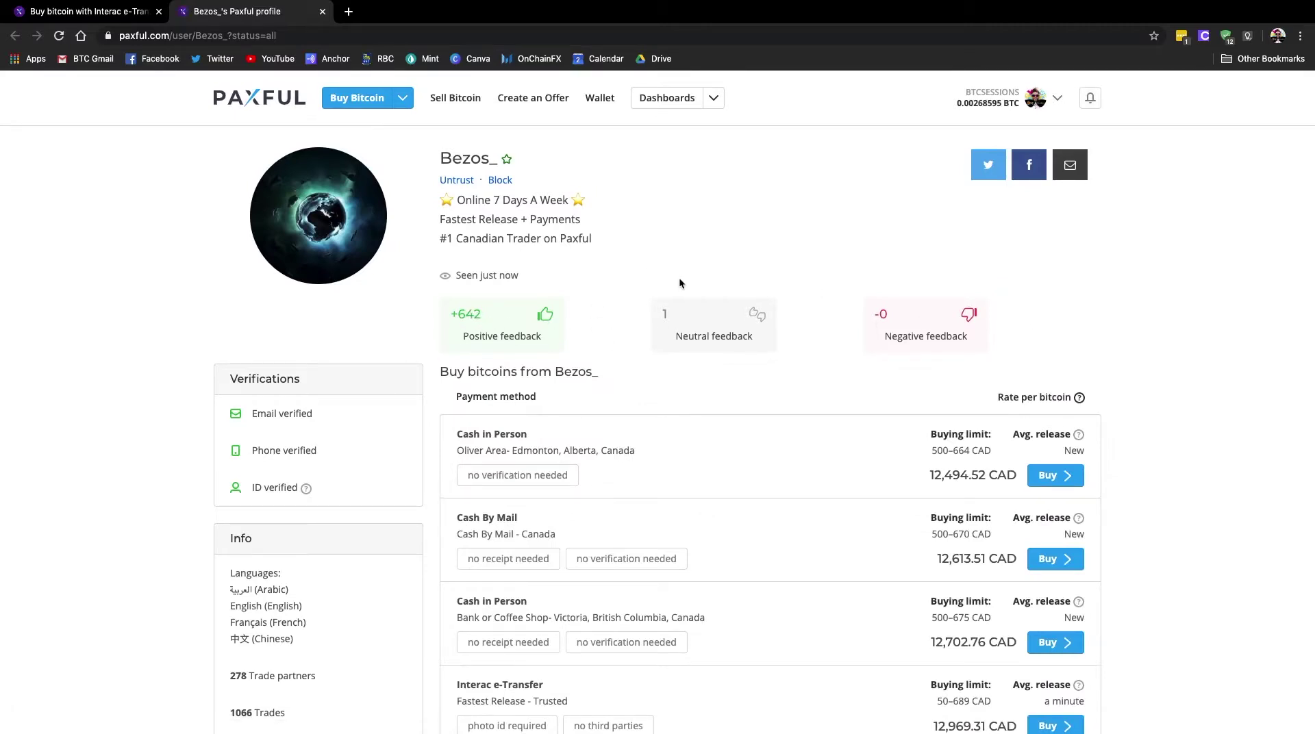
drag(440, 240, 587, 242)
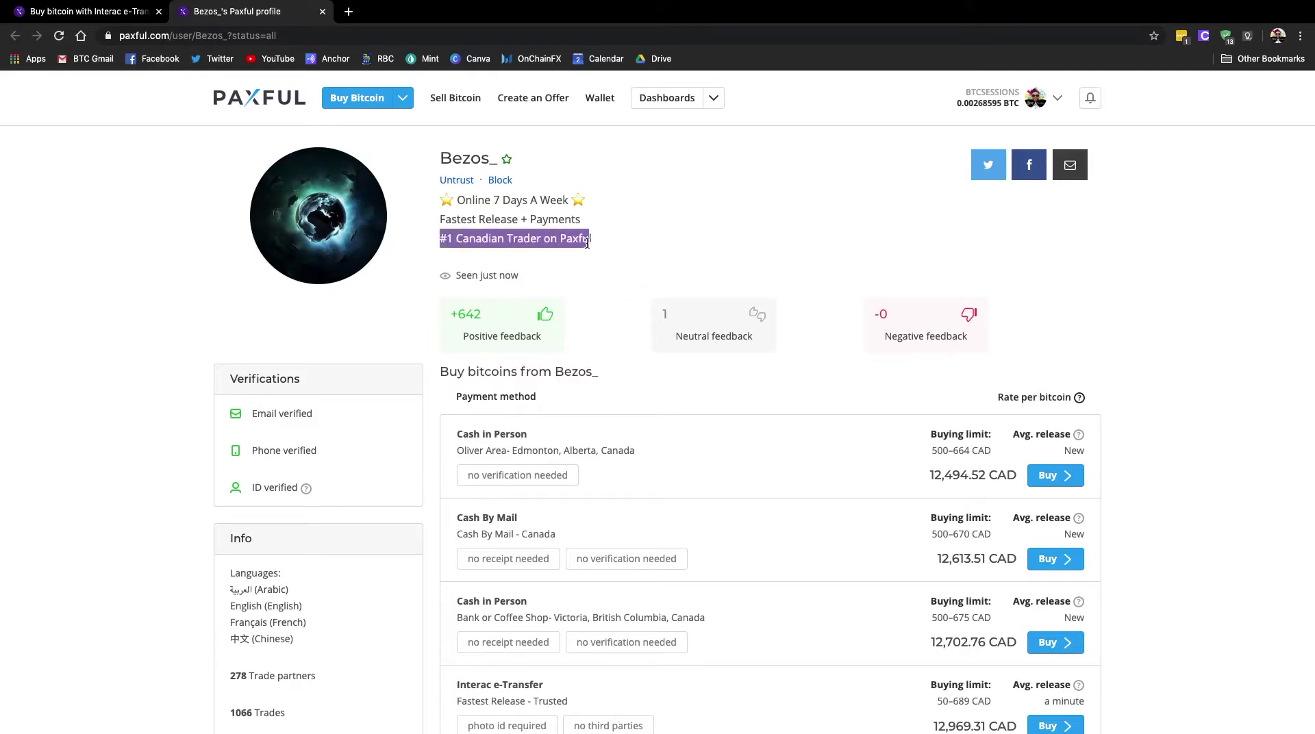
click(602, 237)
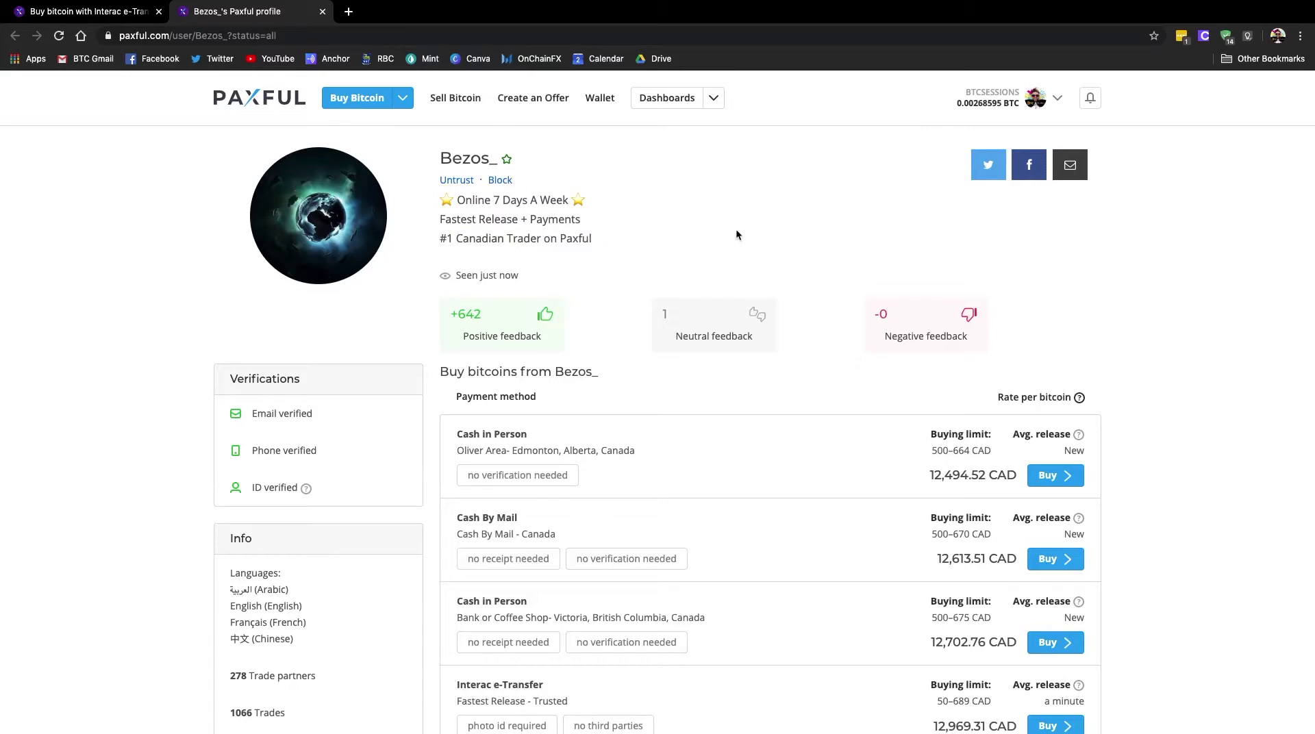
scroll(630, 304, down, 3)
scroll(632, 309, down, 2)
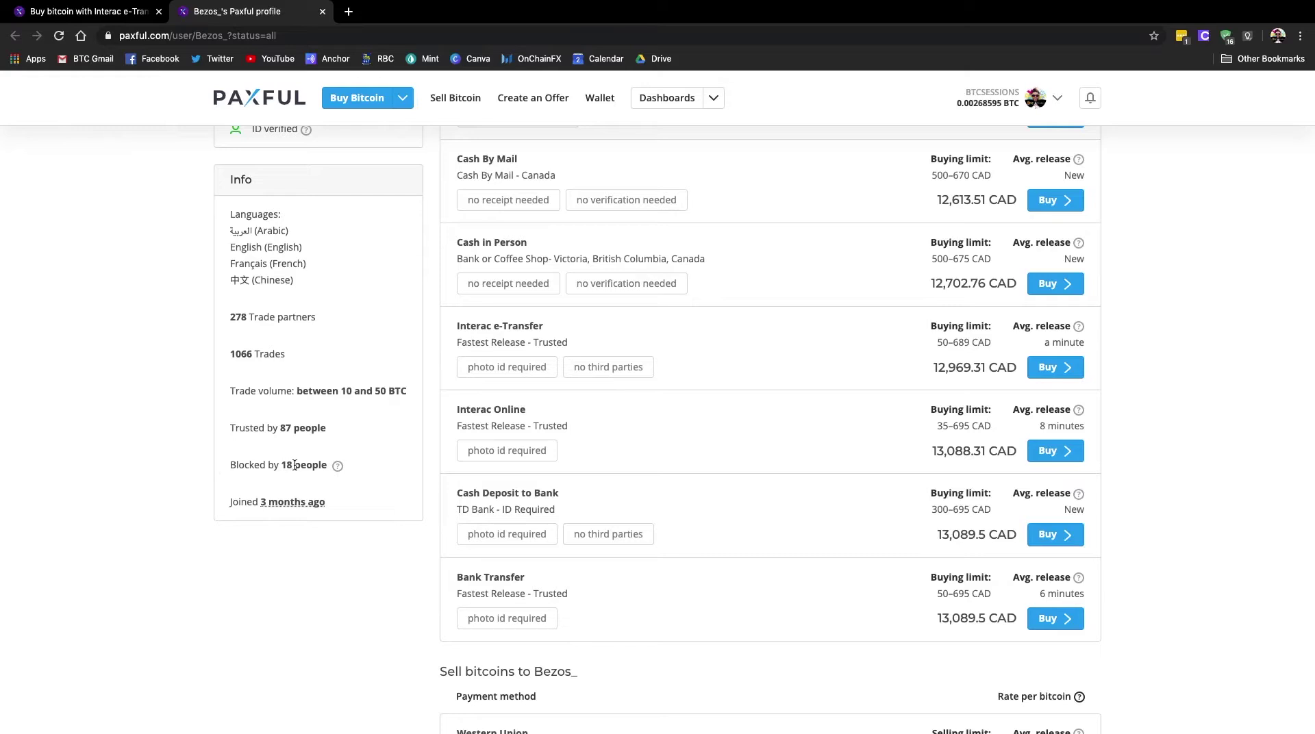
drag(281, 466, 320, 468)
click(316, 466)
drag(282, 466, 328, 466)
click(273, 467)
scroll(278, 376, up, 1)
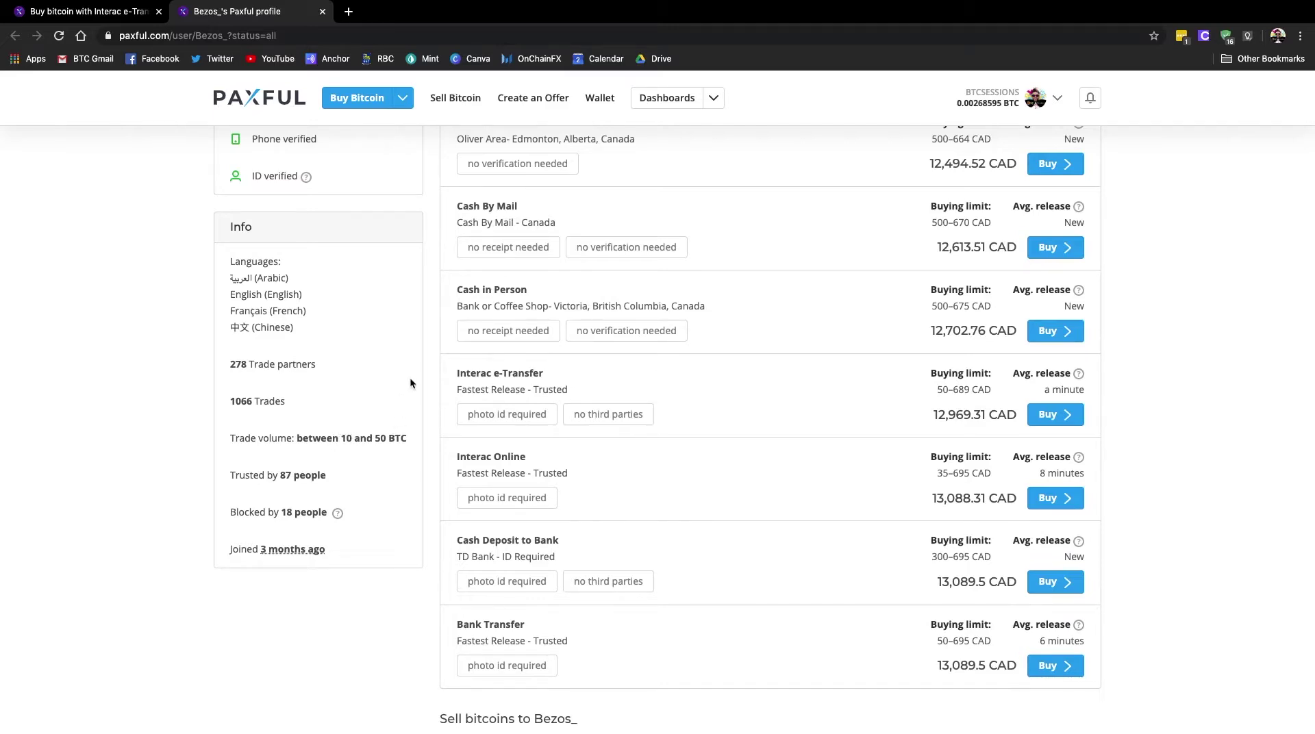
scroll(399, 353, up, 6)
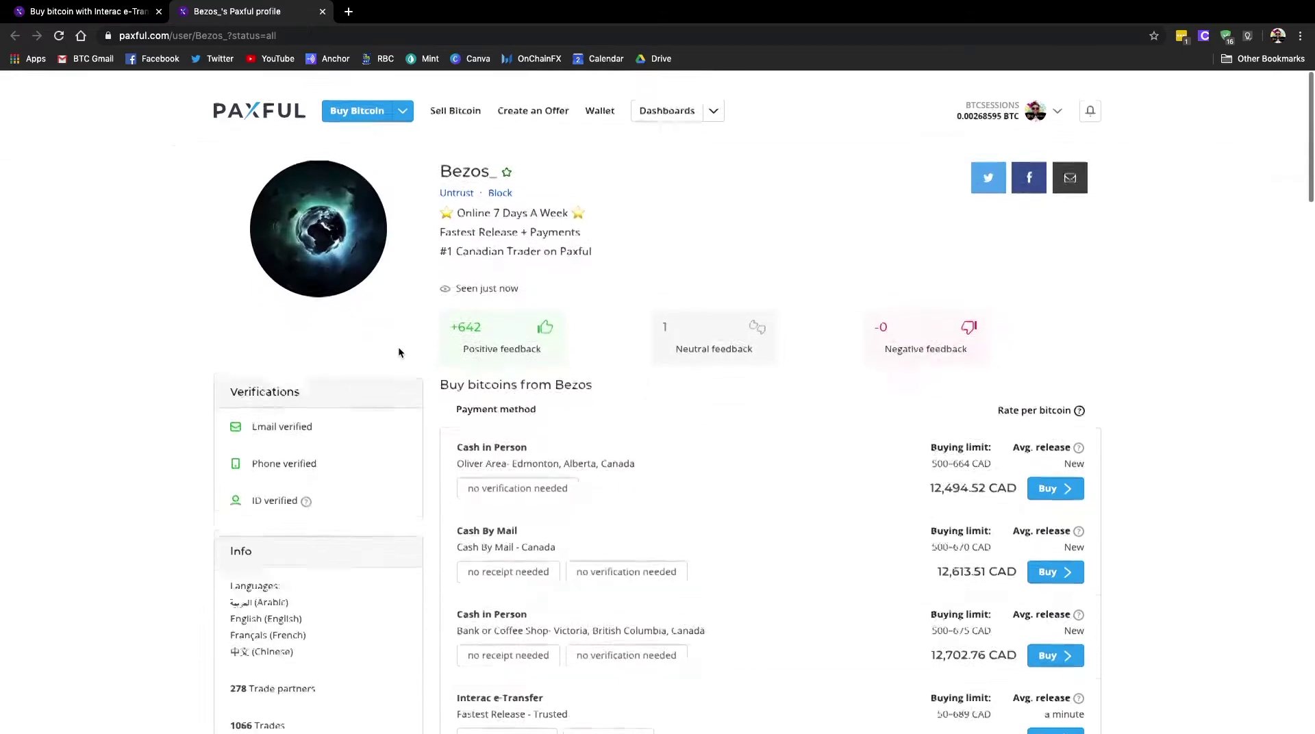
scroll(690, 315, down, 7)
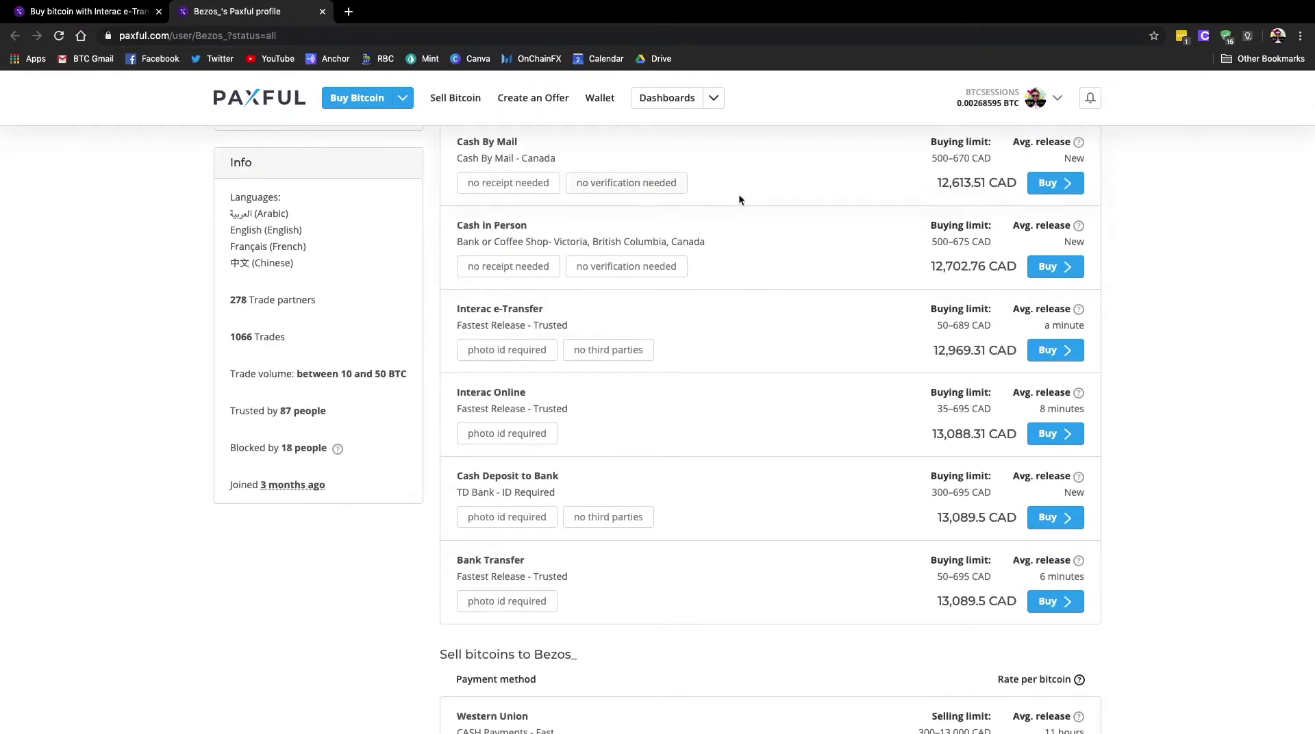
Review the seller's full list of buy and sell offers, then close the profile to return to the Interac e-Transfer listings.
scroll(739, 194, up, 3)
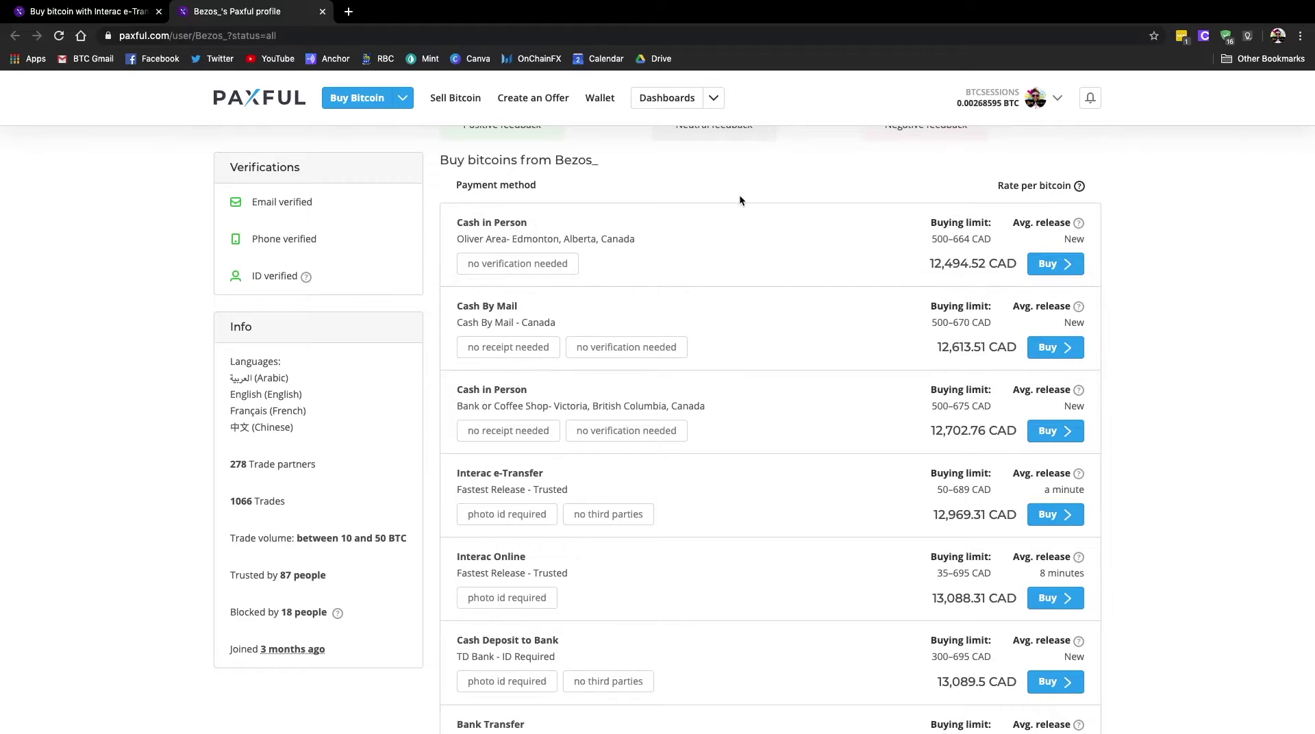
scroll(730, 536, down, 3)
scroll(729, 541, down, 9)
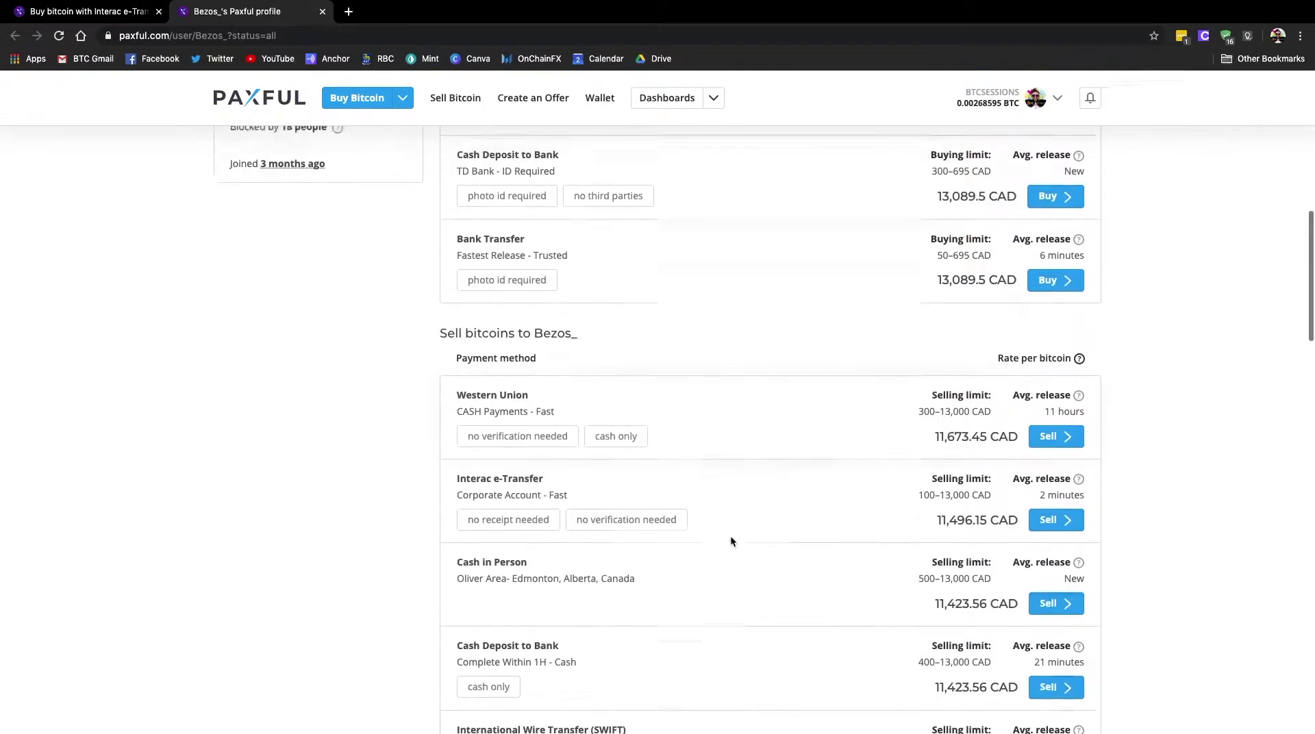
scroll(752, 471, up, 10)
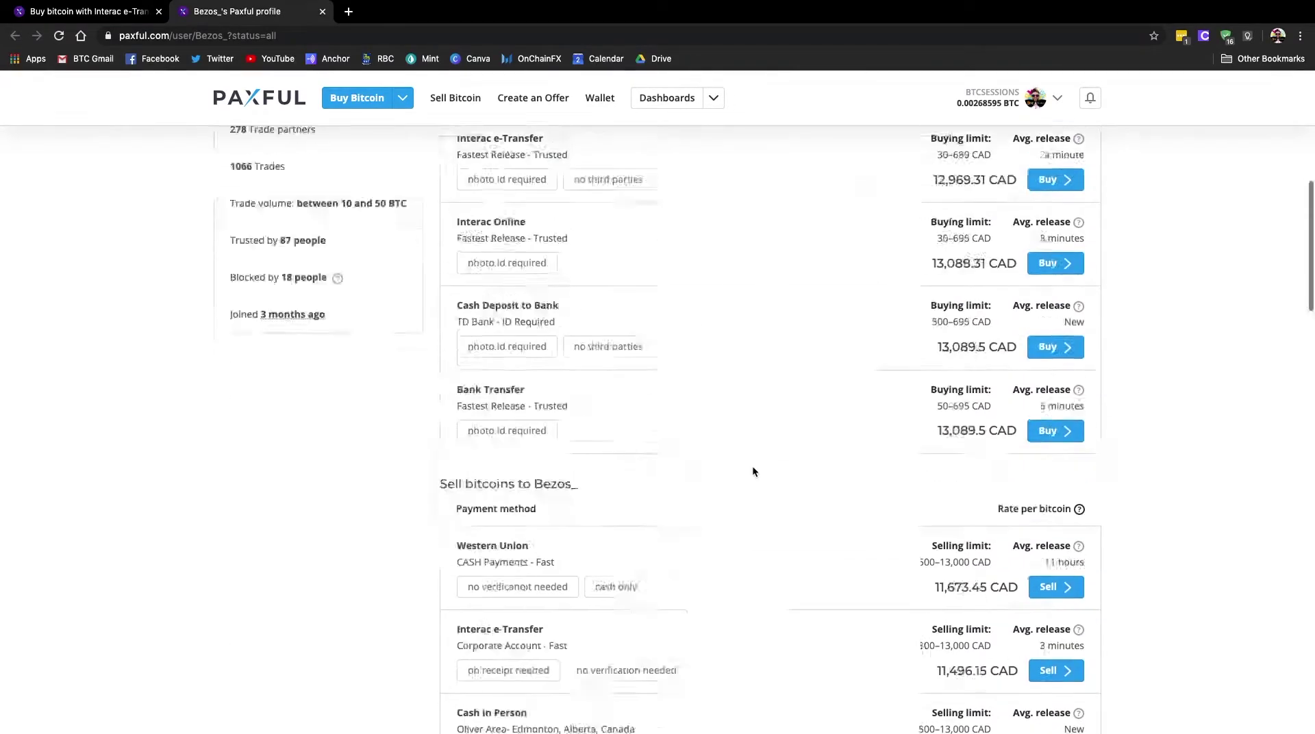
scroll(752, 471, down, 2)
scroll(752, 471, down, 3)
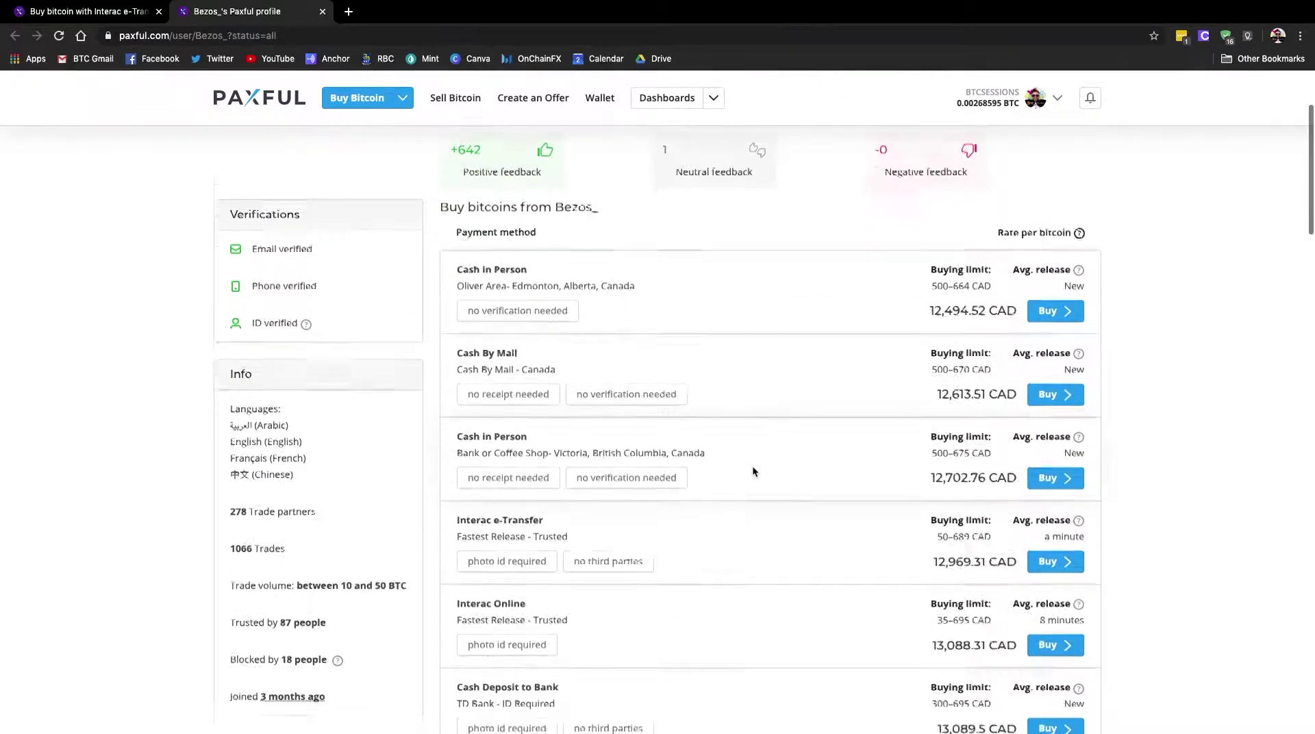
scroll(752, 471, down, 3)
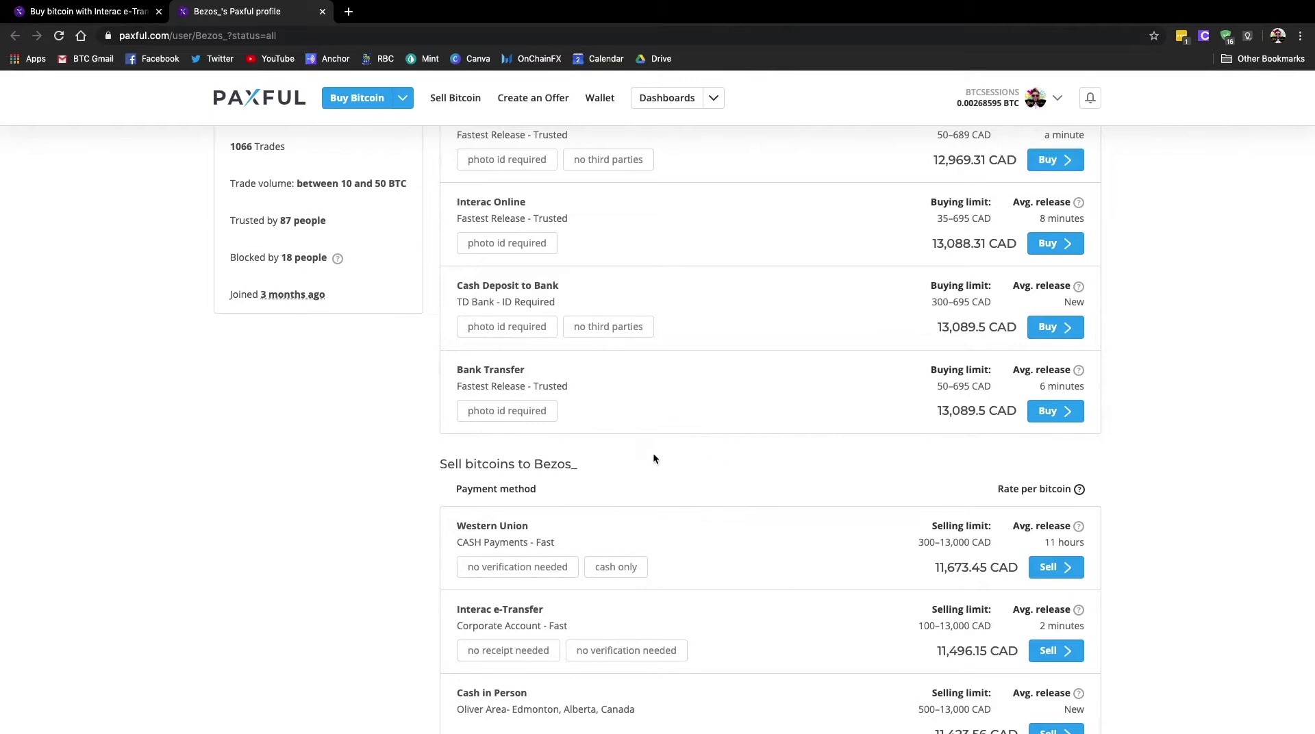
scroll(781, 417, up, 15)
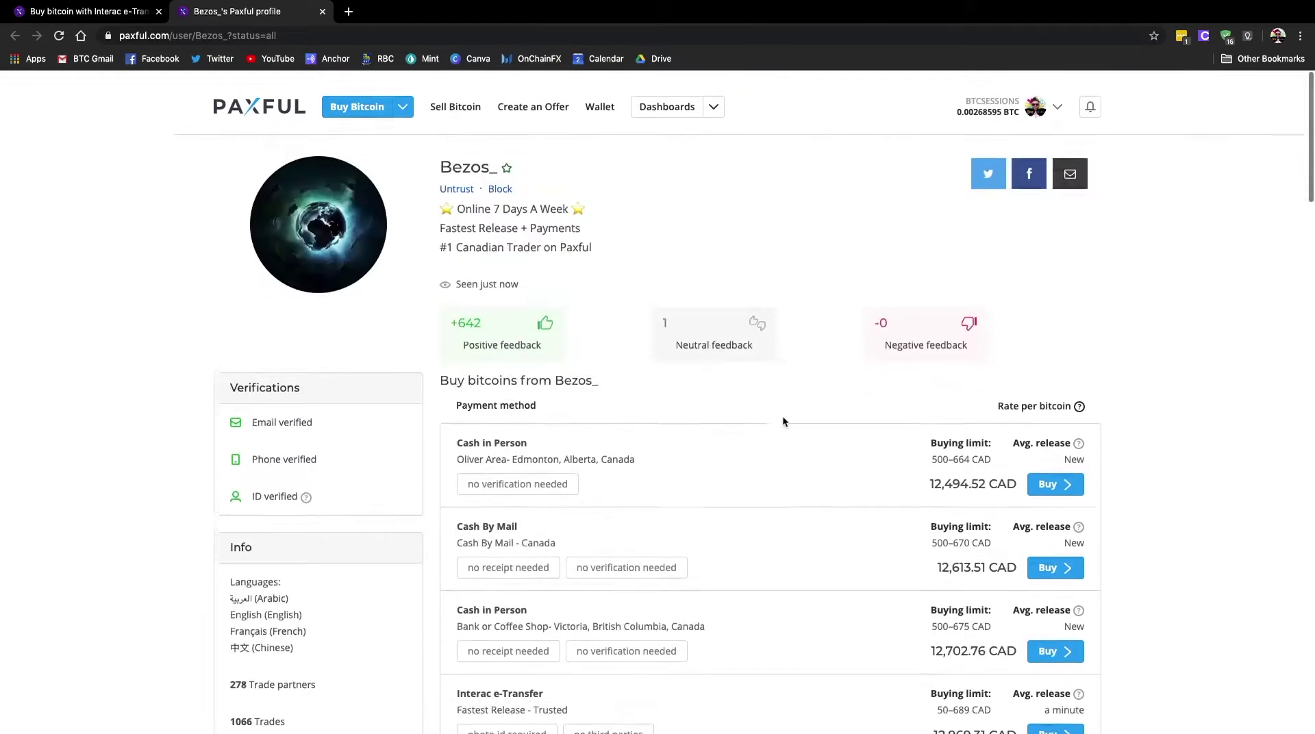
click(323, 11)
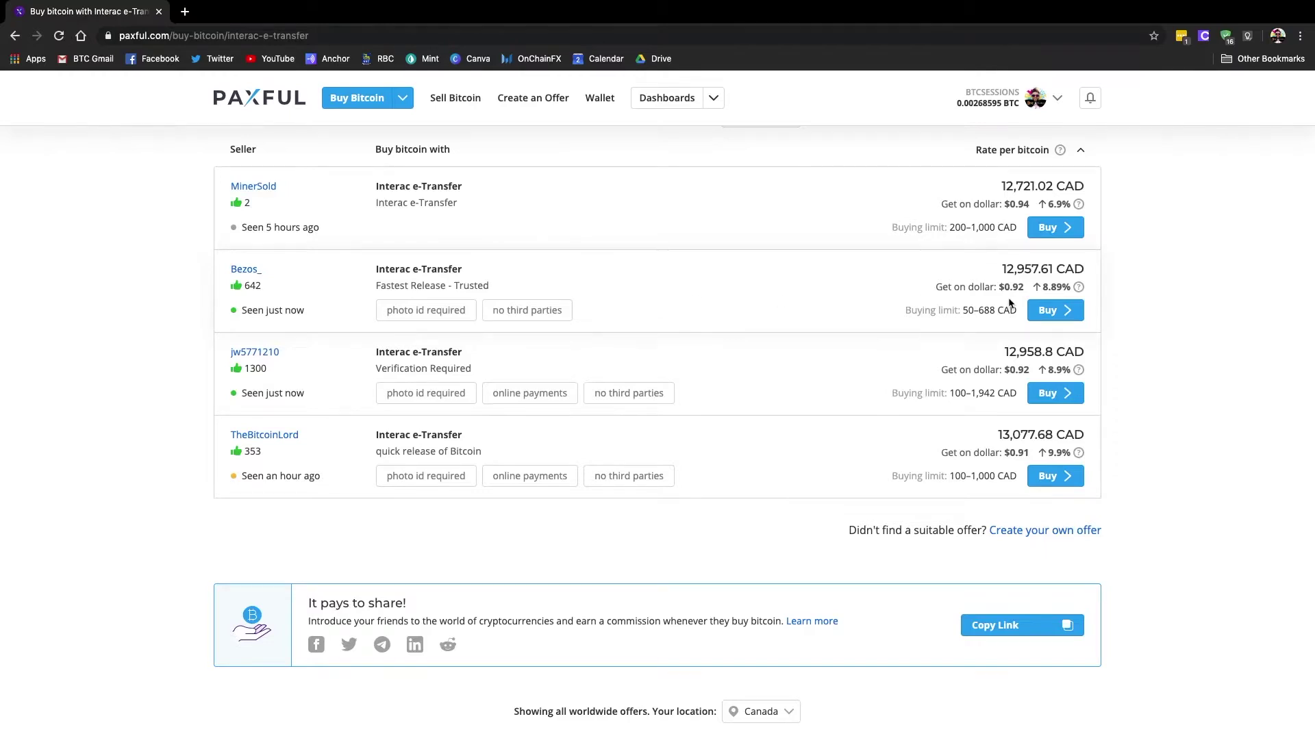
Open the second listed seller's "Fastest Release - Trusted" Interac e-Transfer offer and check its buy limits and terms.
scroll(1009, 302, up, 1)
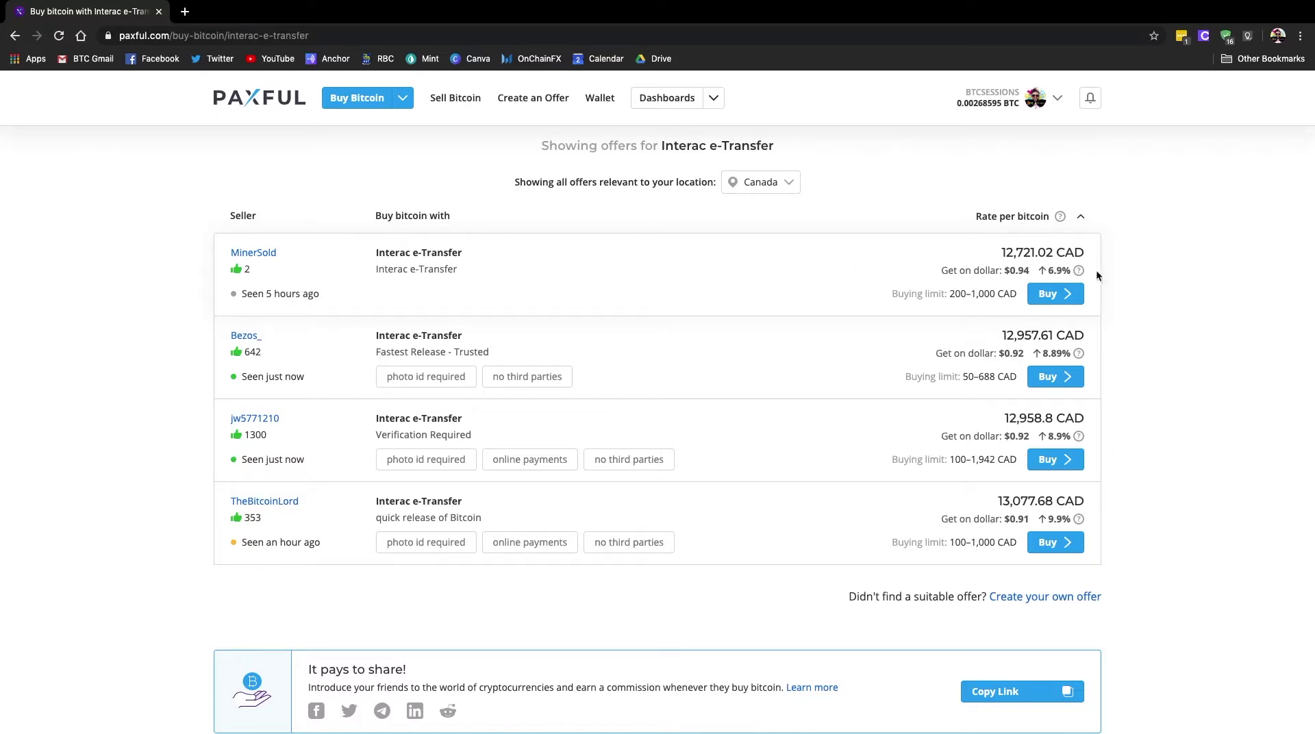
scroll(1112, 305, down, 1)
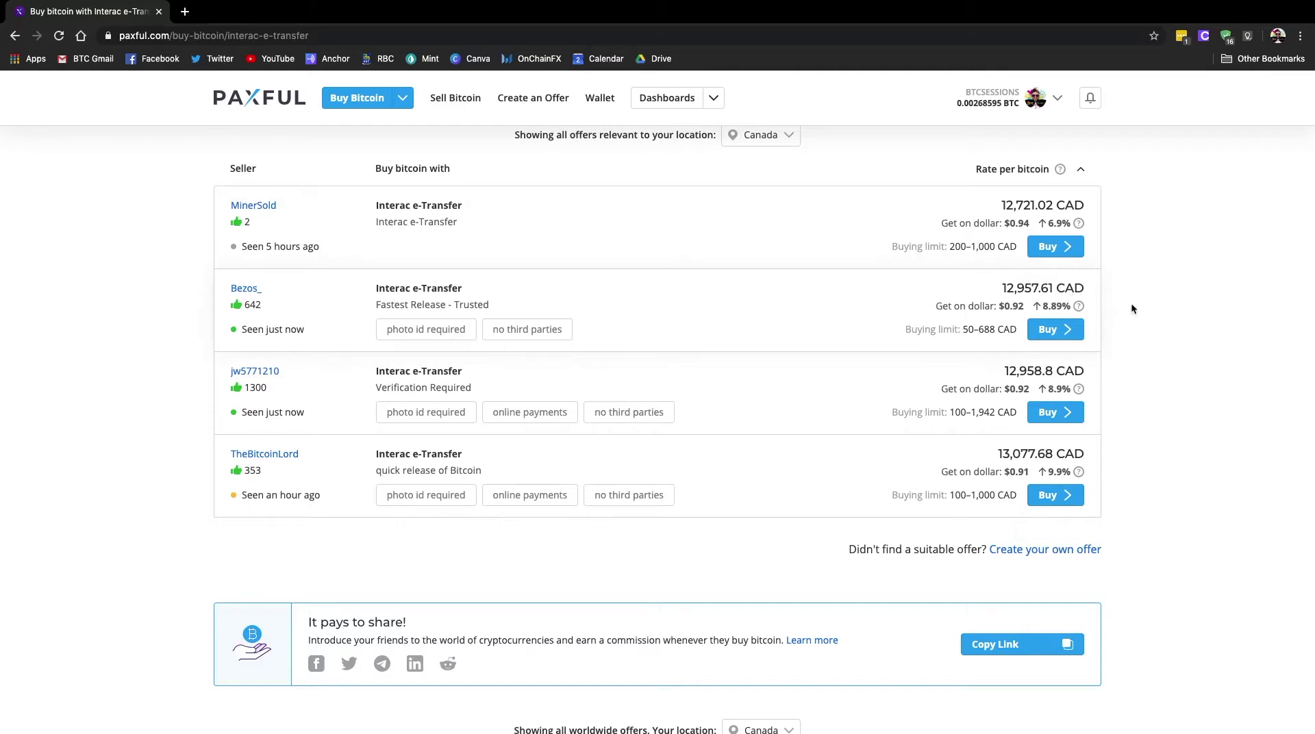
click(1058, 335)
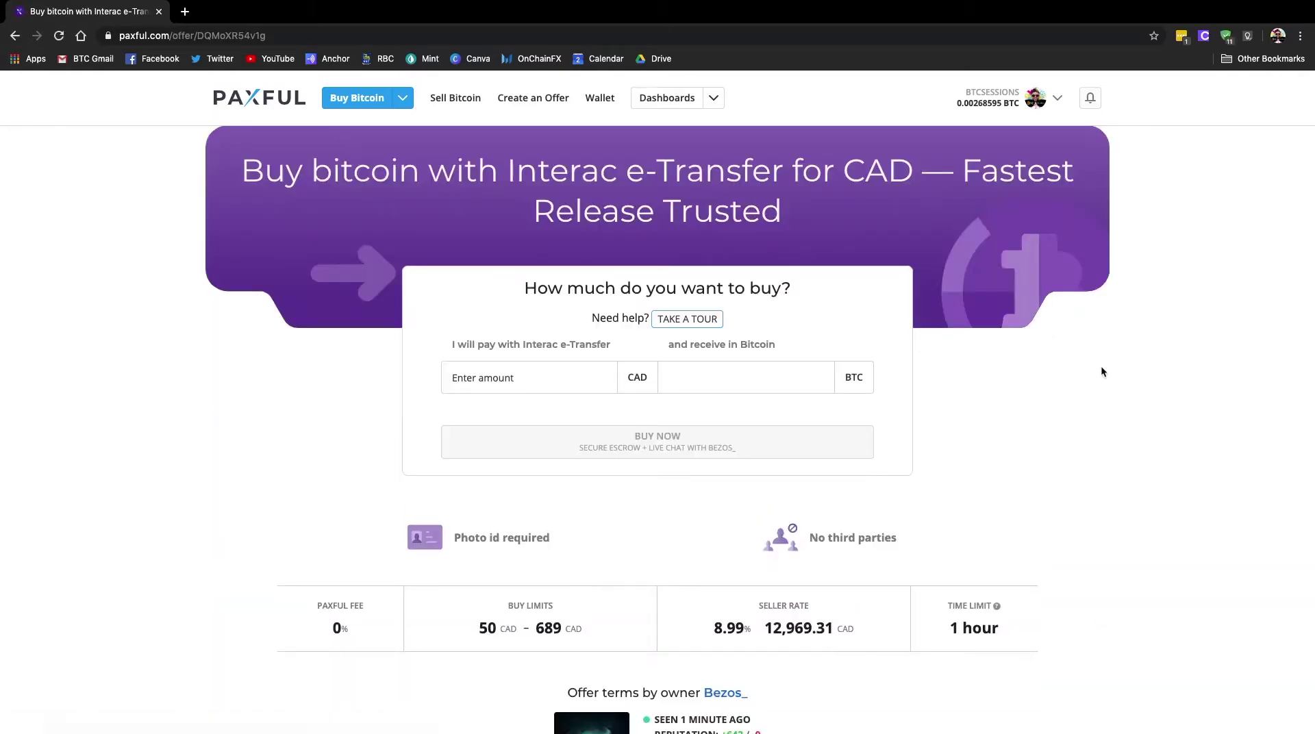
scroll(1100, 372, down, 2)
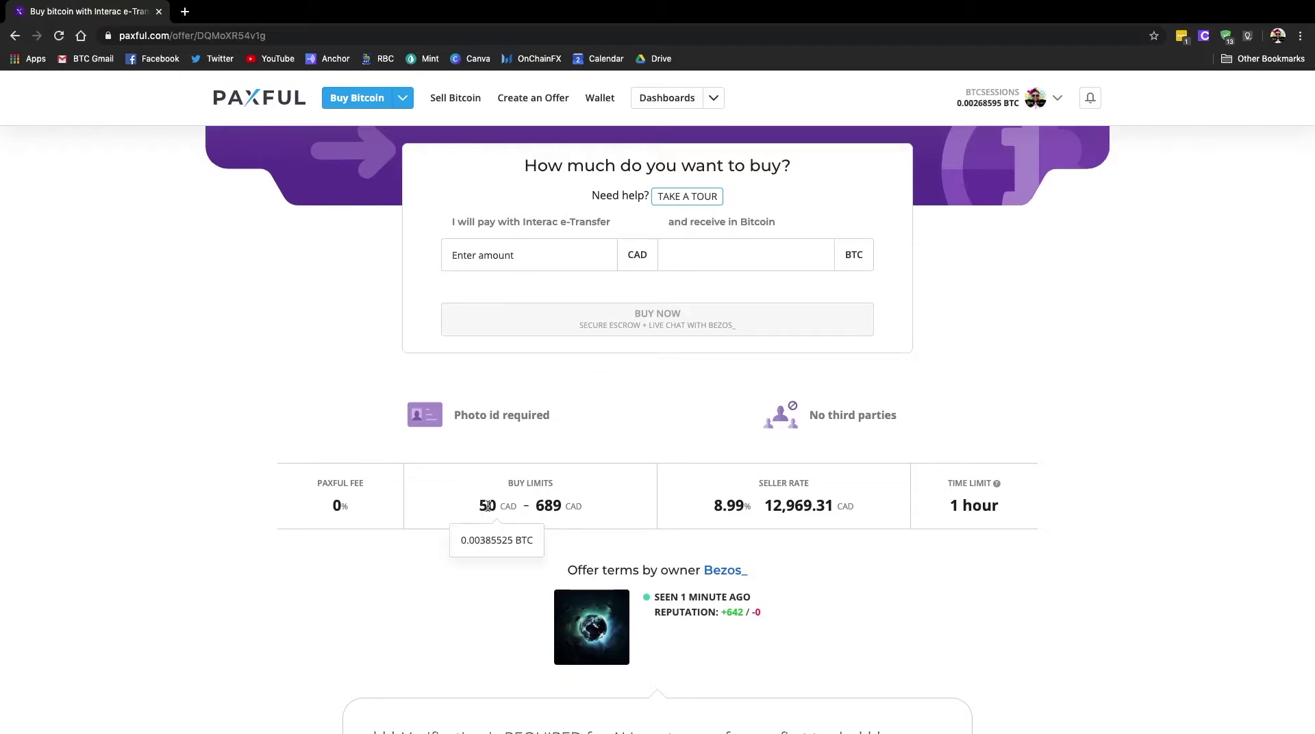
Start a trade paying 50 CAD with Interac e-Transfer and dismiss the notice explaining what happens next.
click(496, 262)
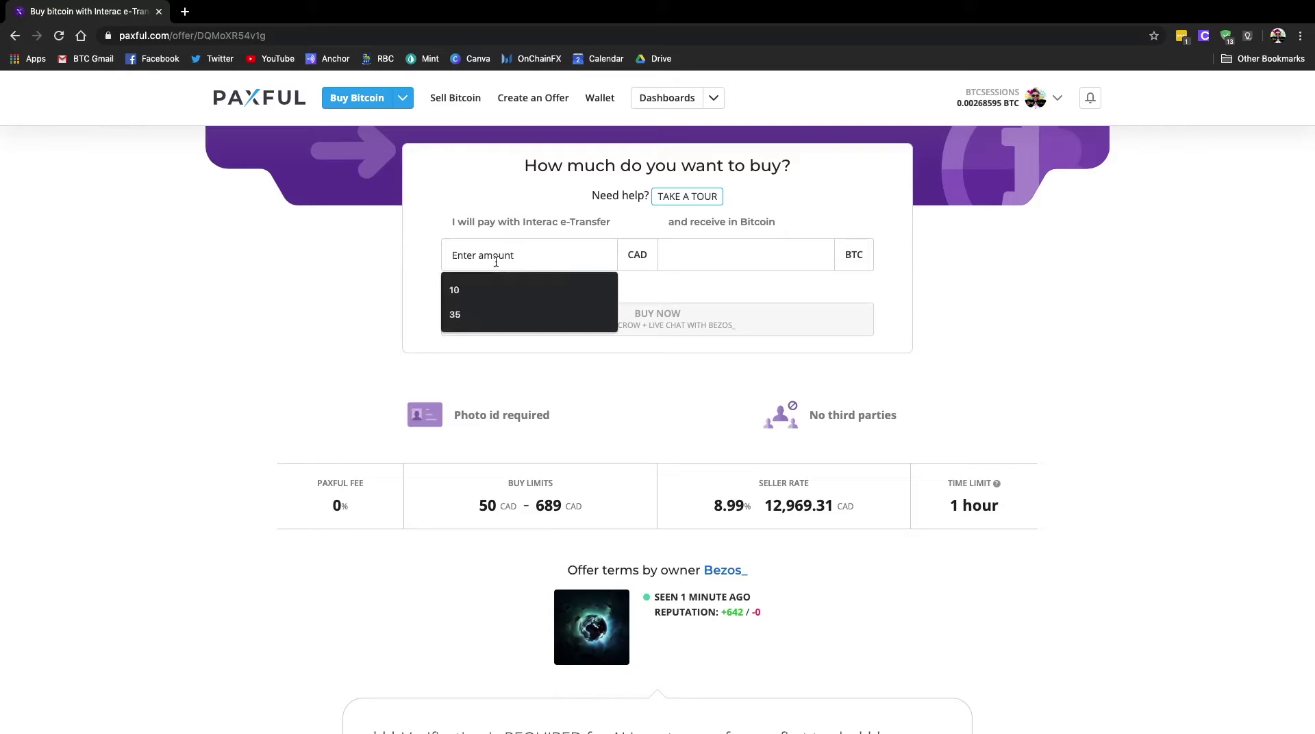
text(50)
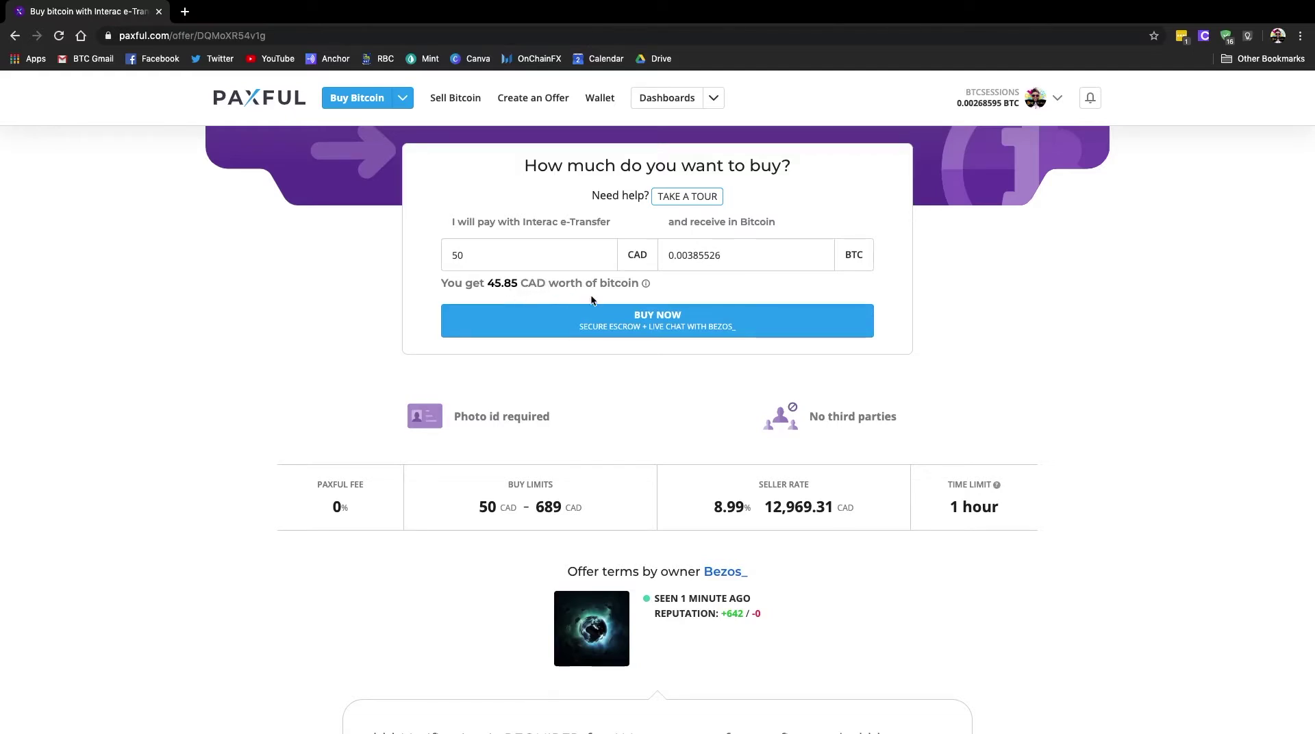
click(653, 326)
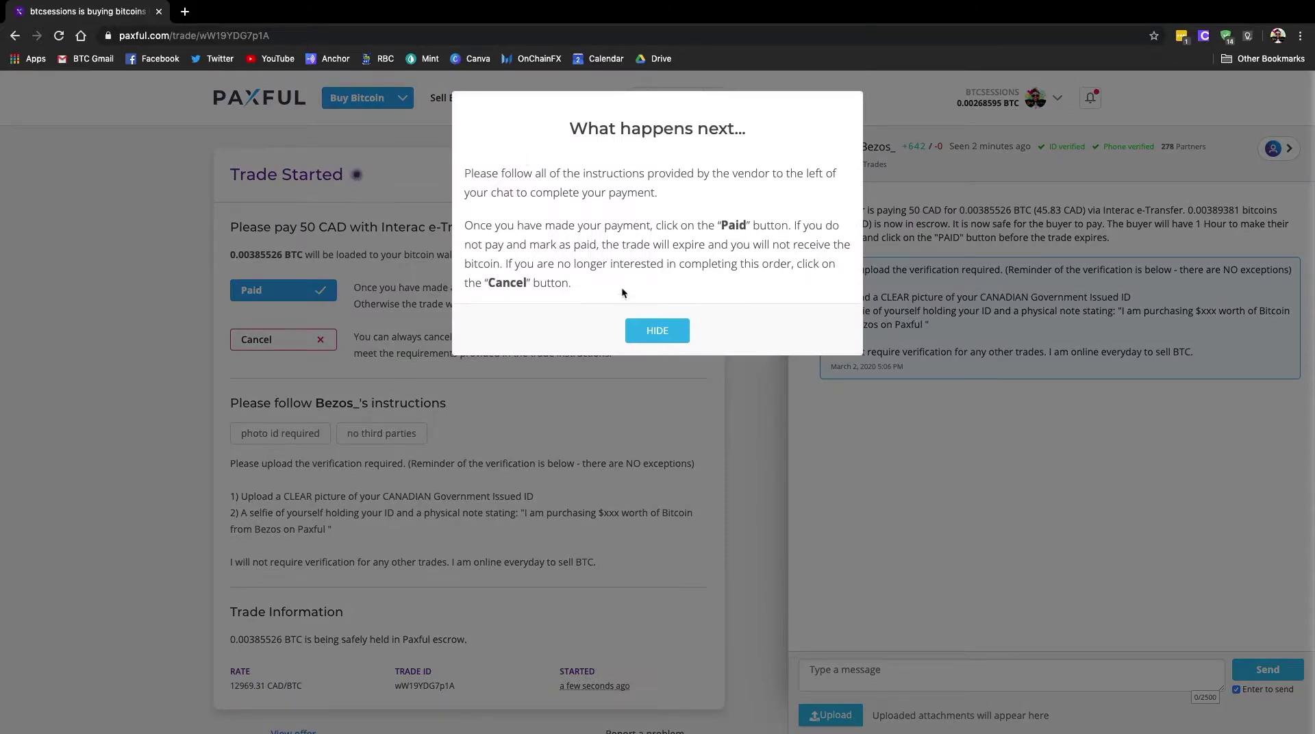
click(653, 330)
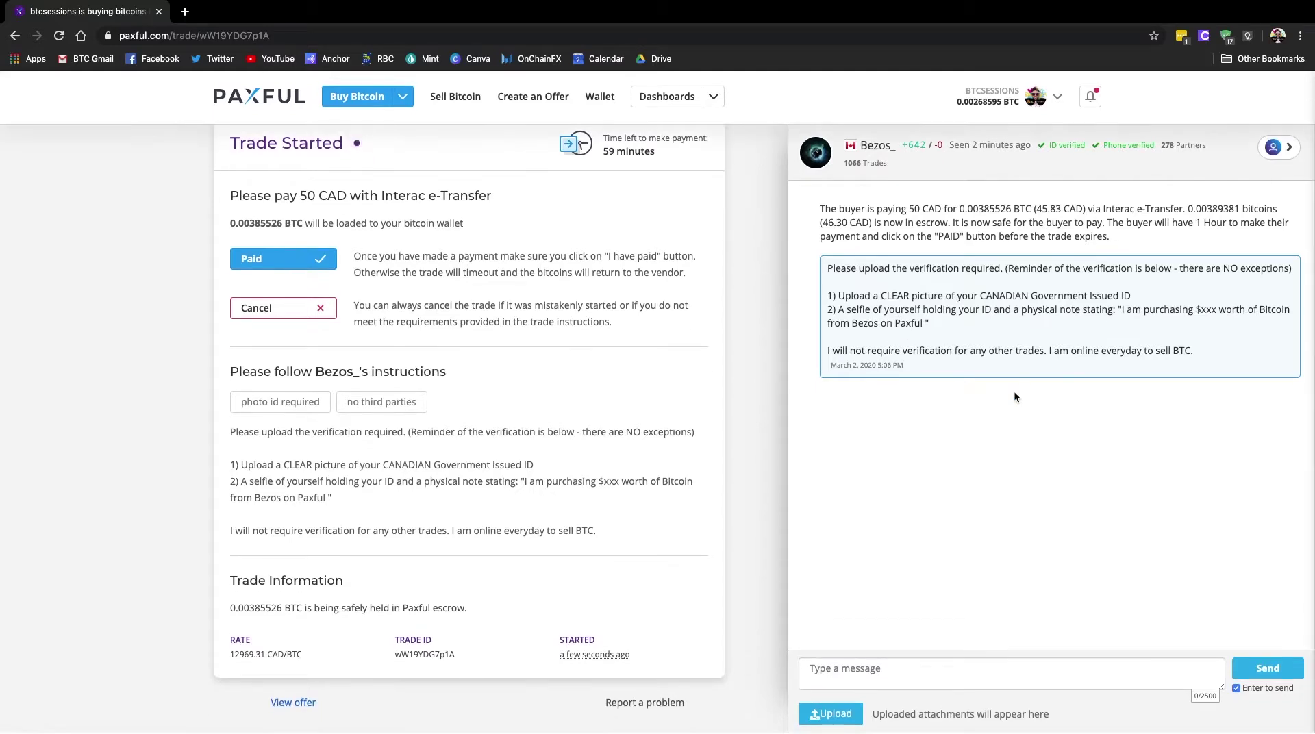
Read the trade instructions and select the seller's payment e-mail address in the trade chat.
scroll(1014, 393, down, 1)
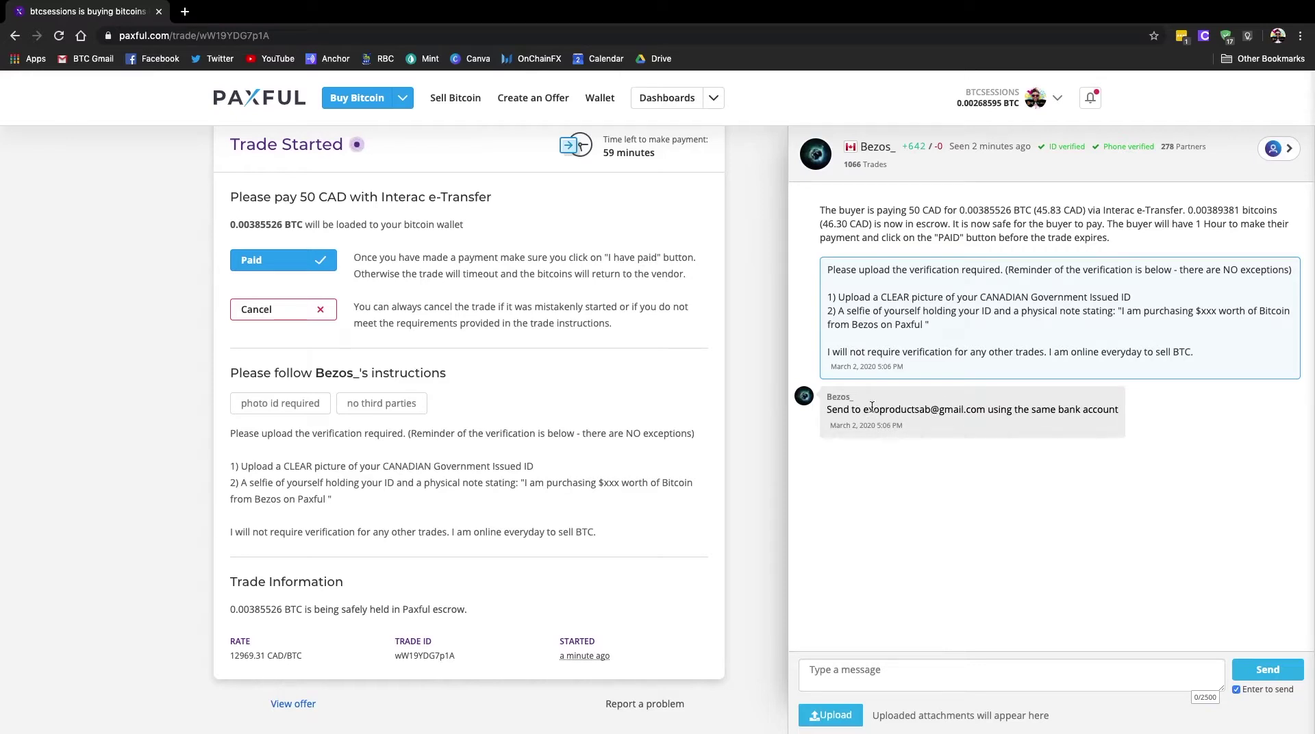
drag(864, 410, 983, 412)
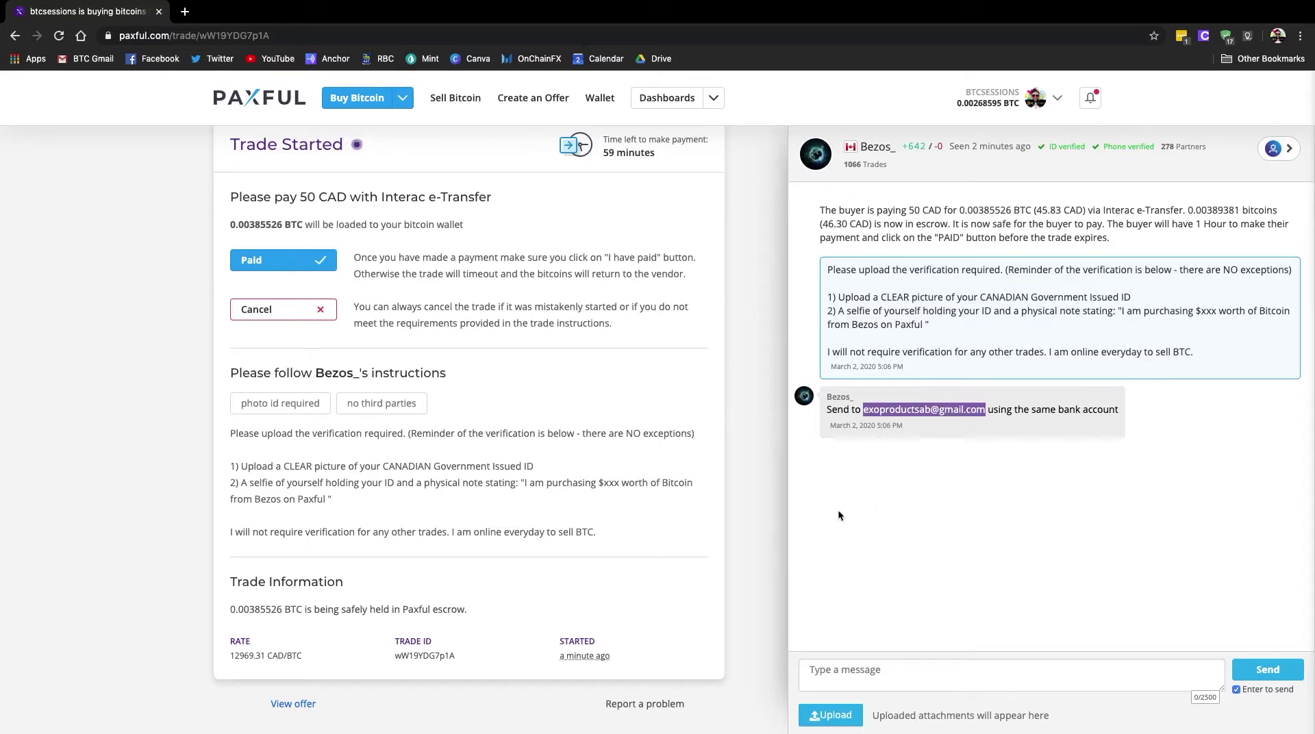
scroll(588, 464, down, 2)
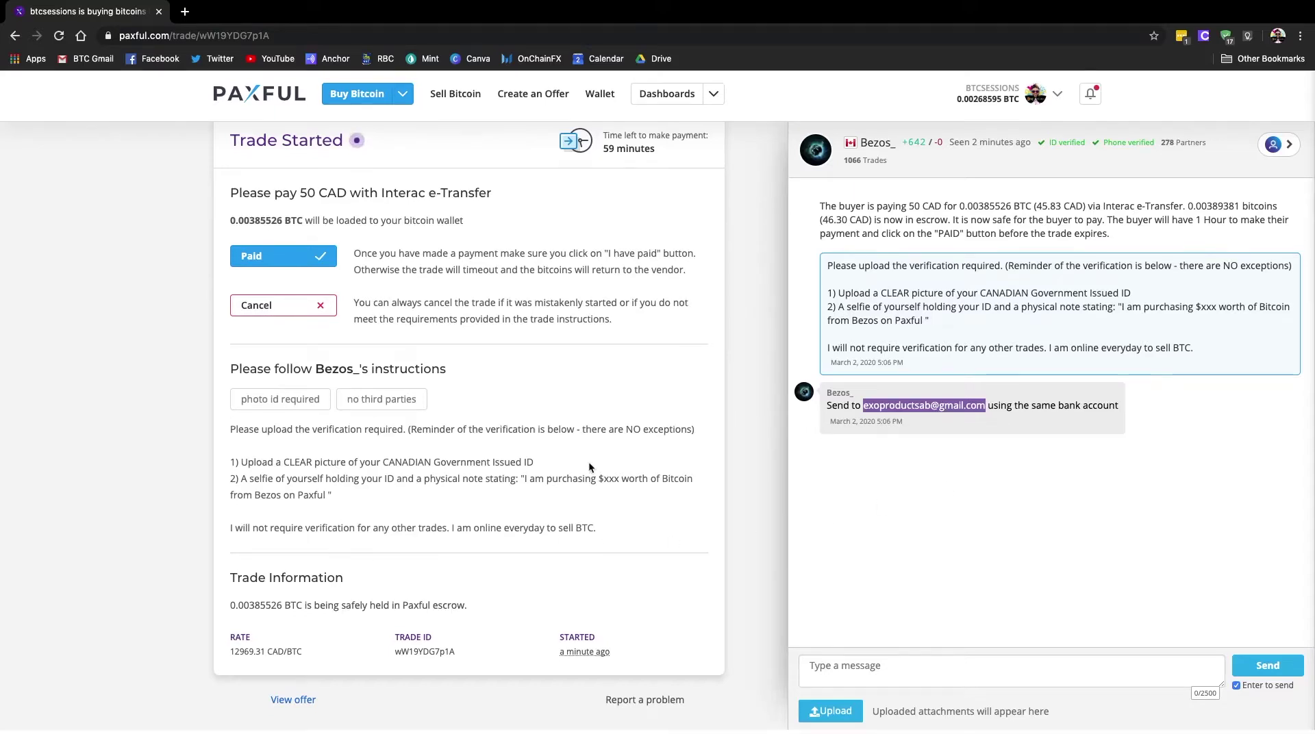
scroll(589, 467, up, 2)
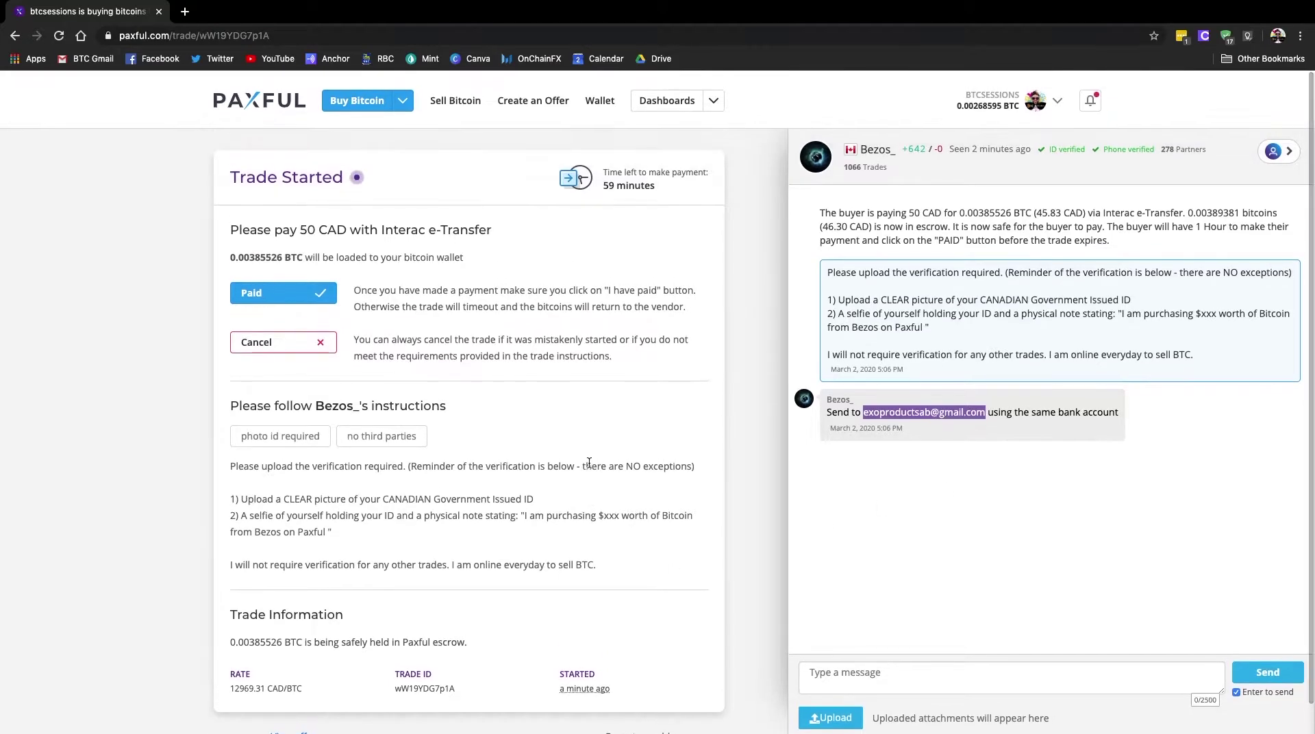
scroll(589, 467, down, 2)
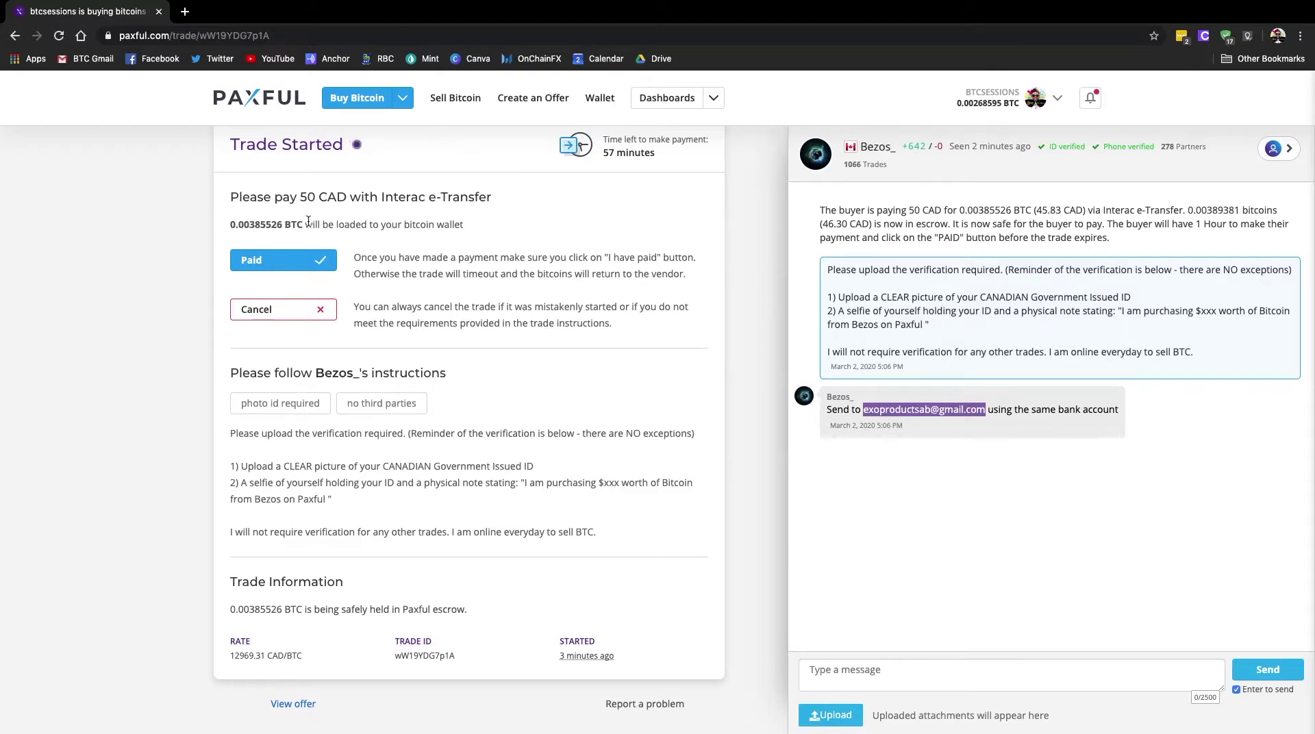
Mark the trade as paid after reading the vendor's instructions, confirming that all of them have been followed.
click(264, 263)
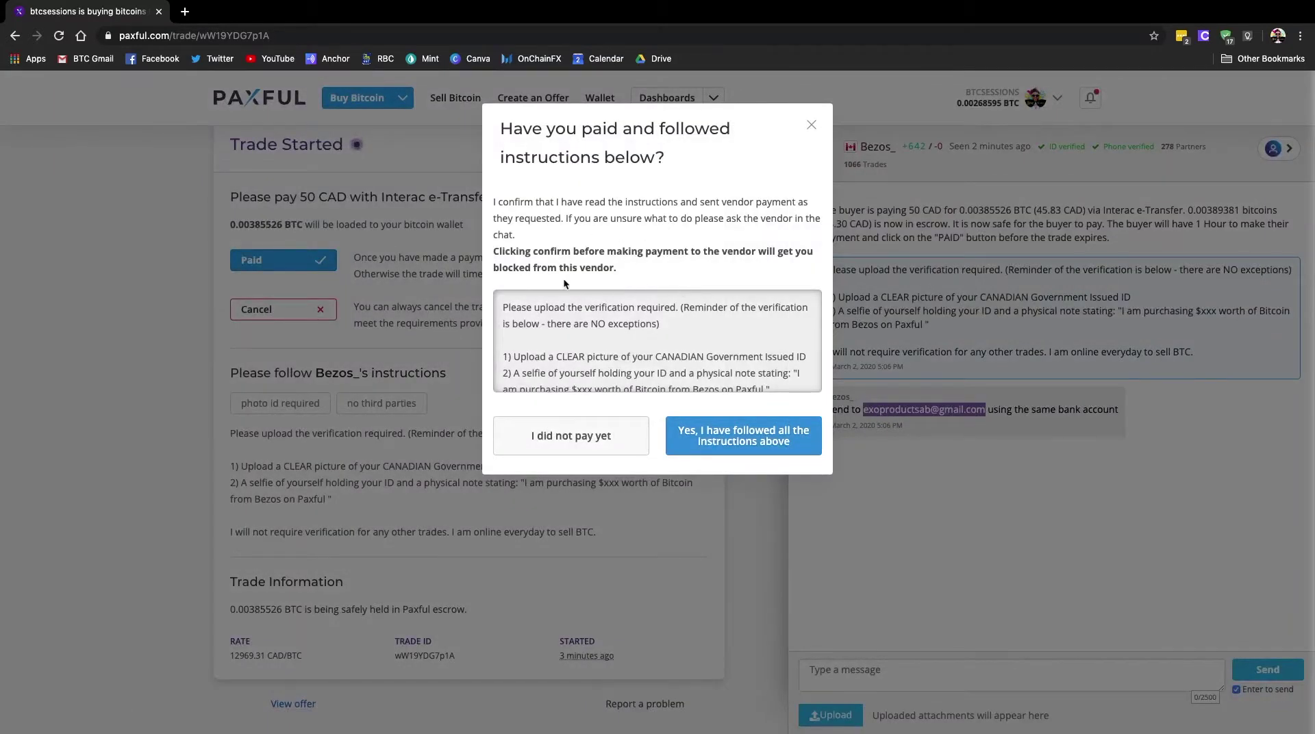
scroll(623, 349, down, 3)
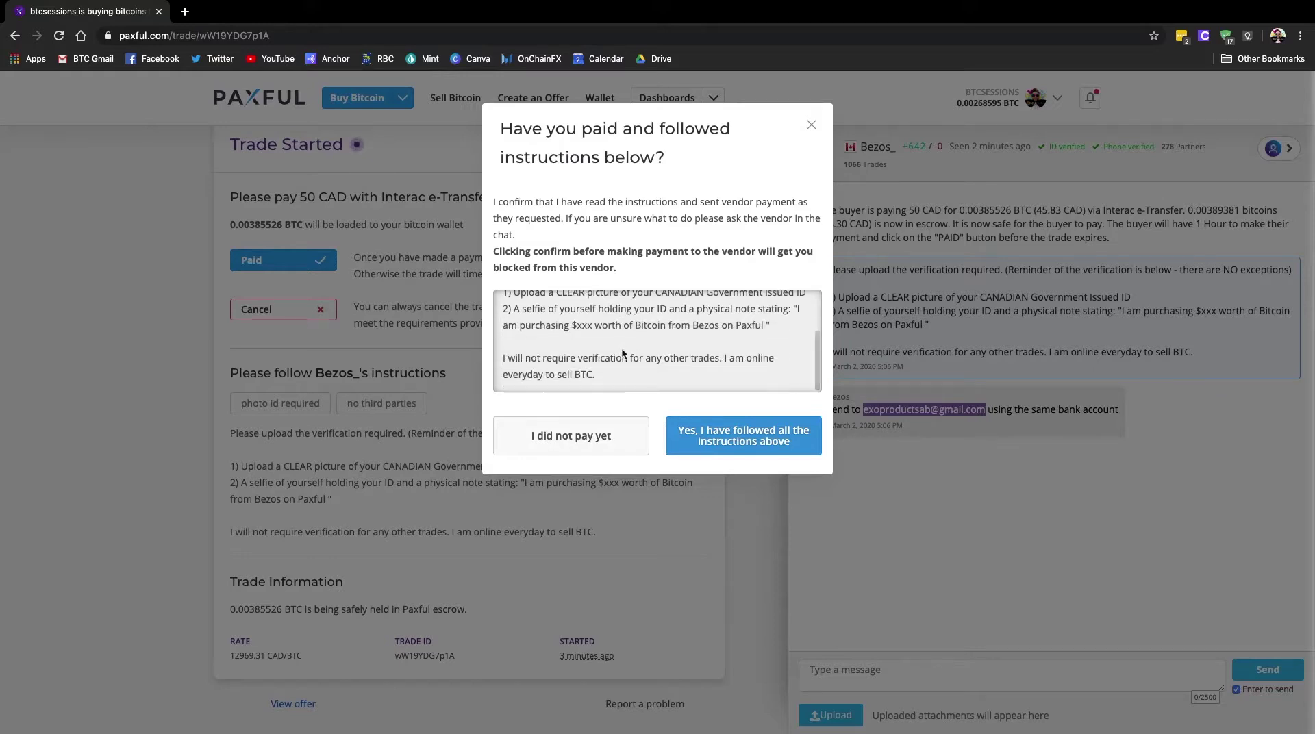
click(729, 439)
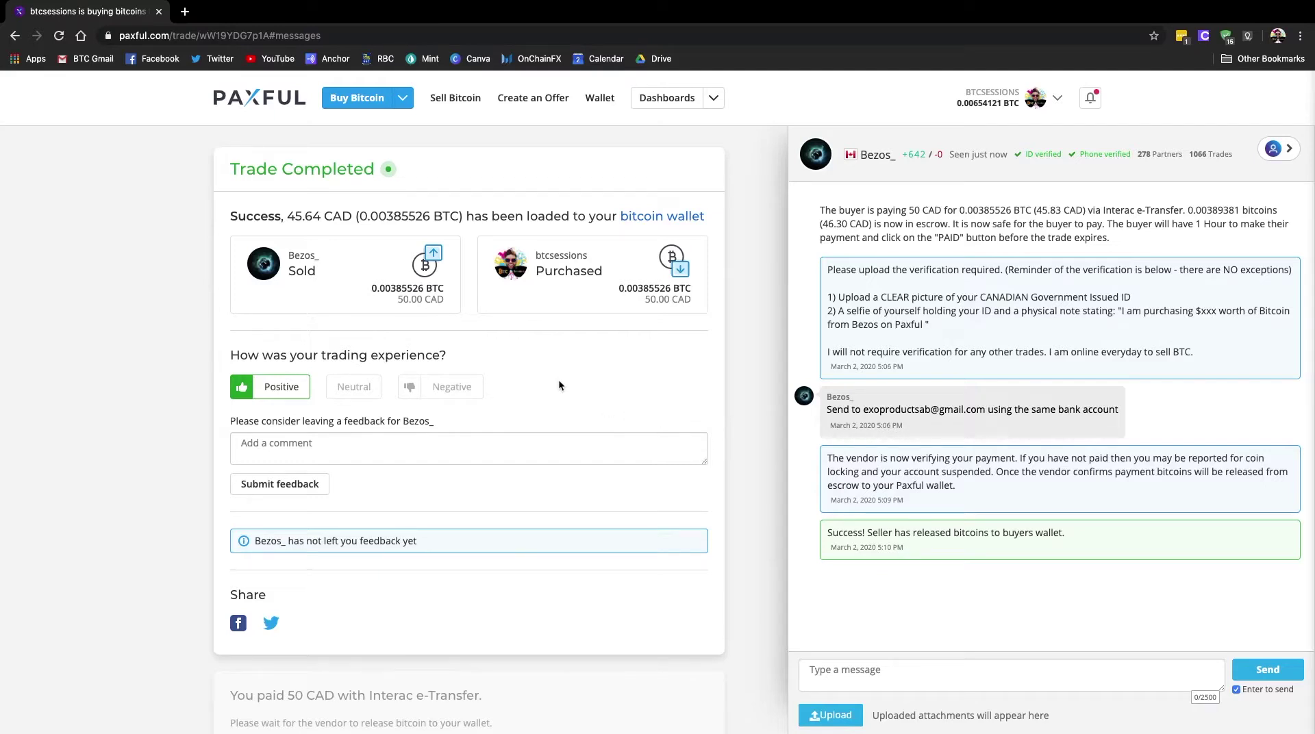
Submit positive feedback for the seller with the comment "Once again, very fast. Thank you so much!".
click(270, 442)
text(Once again, very fast. Thank you so much!)
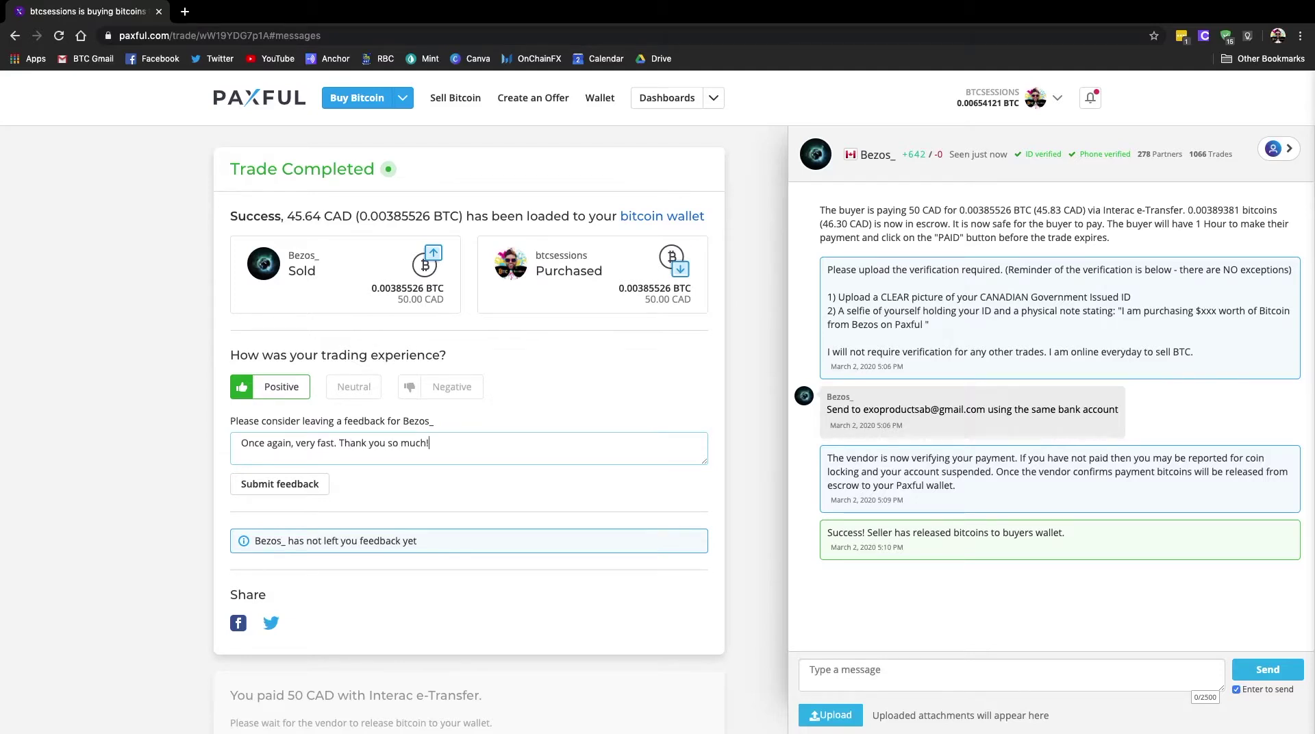
click(278, 490)
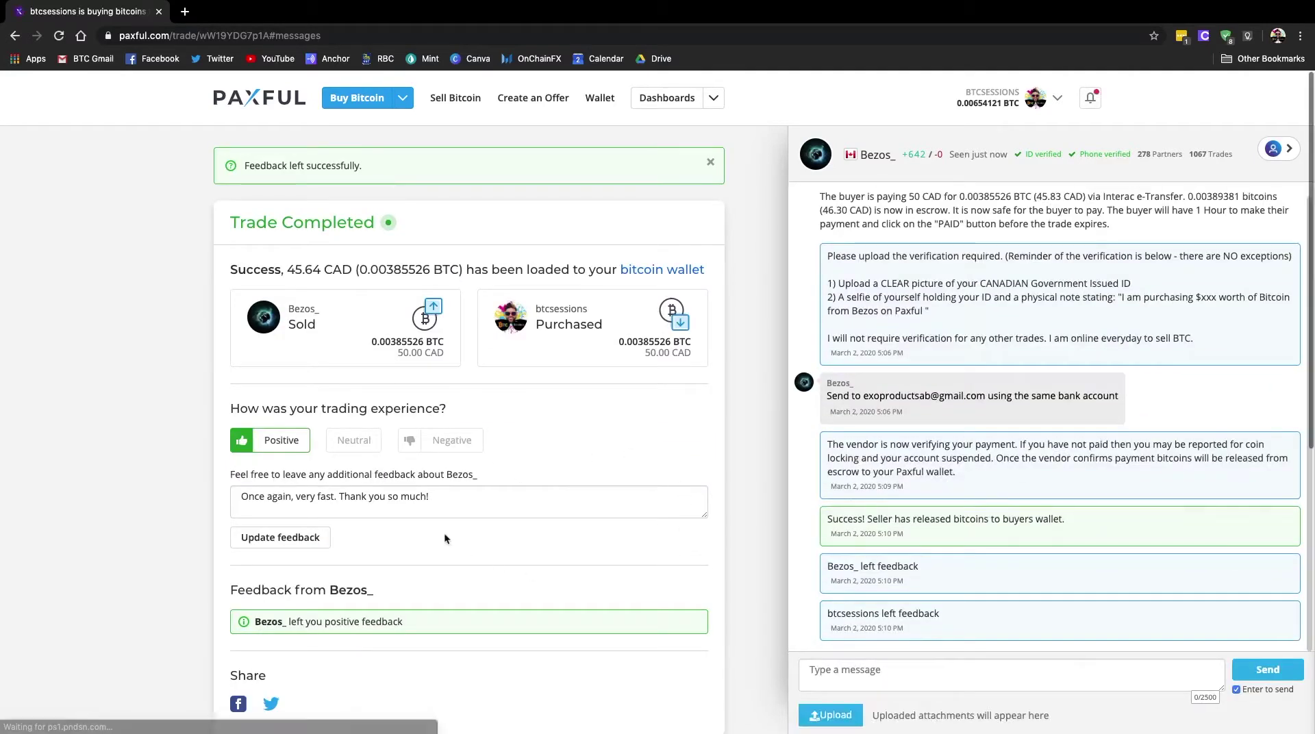
Review the completed trade page, including the feedback from the seller, and briefly show the seller's detail information.
scroll(537, 494, down, 3)
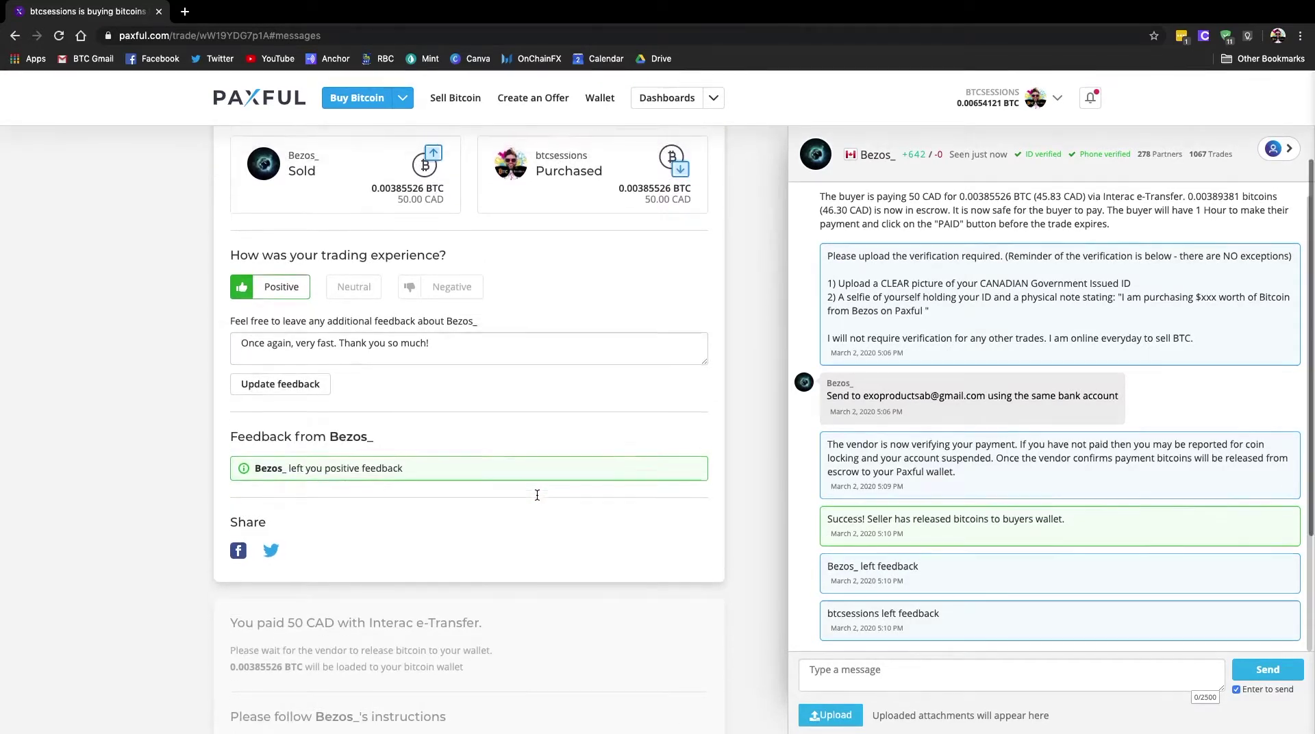
scroll(536, 494, down, 2)
scroll(536, 494, up, 5)
scroll(536, 499, down, 1)
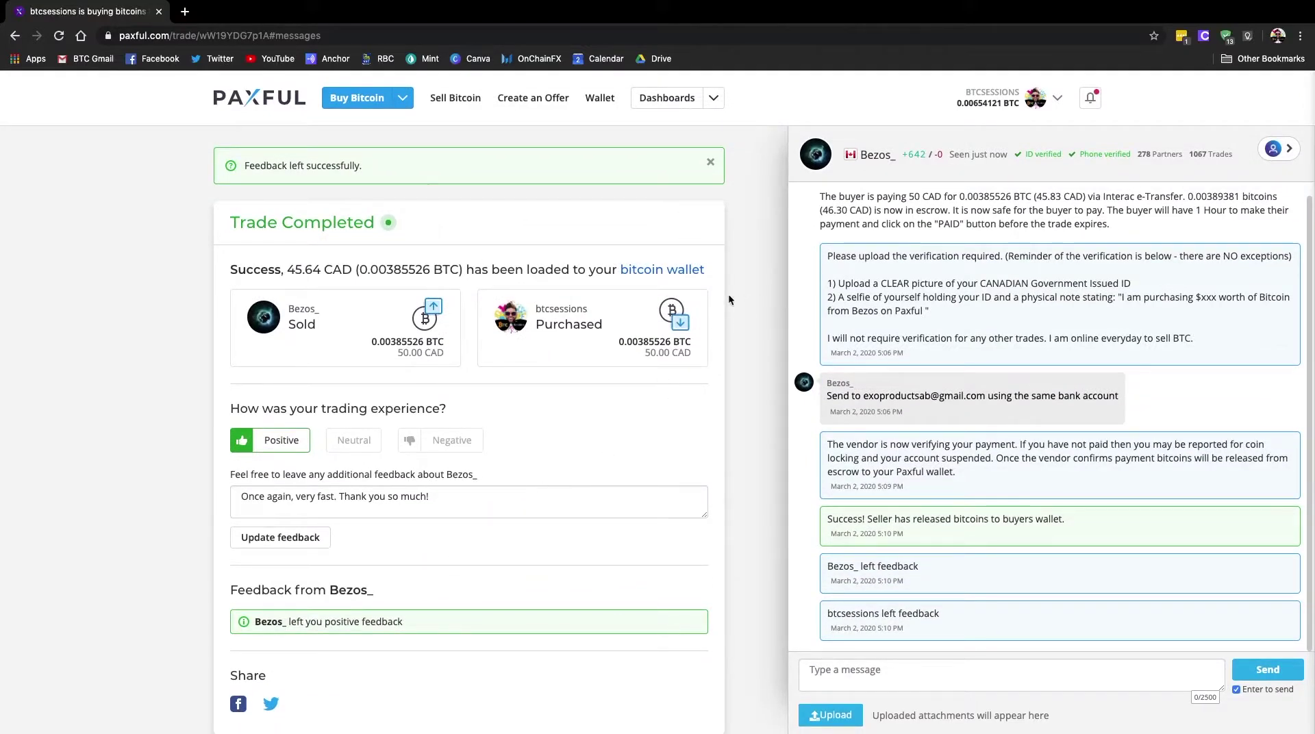
click(1286, 152)
click(1267, 91)
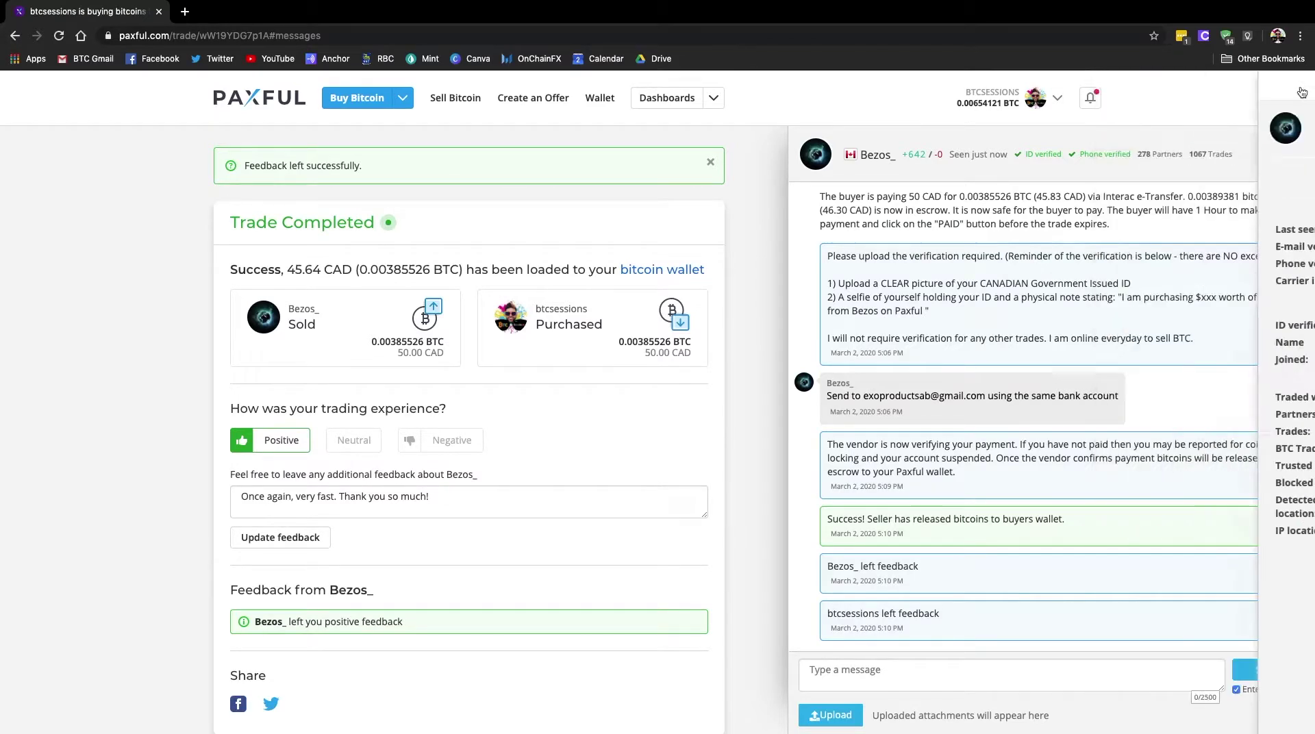
Examine the wallet's balance and transaction history, switching the amounts to BTC and back to fiat.
click(602, 100)
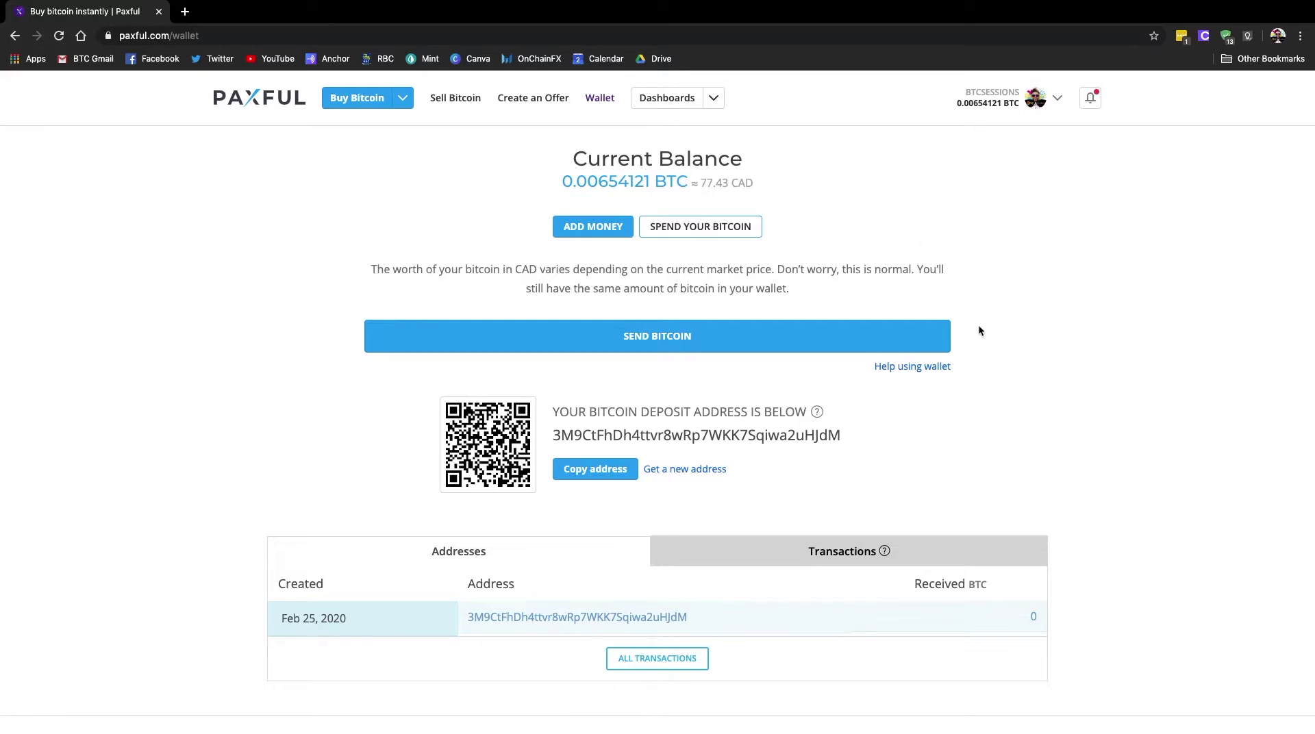
scroll(978, 331, down, 2)
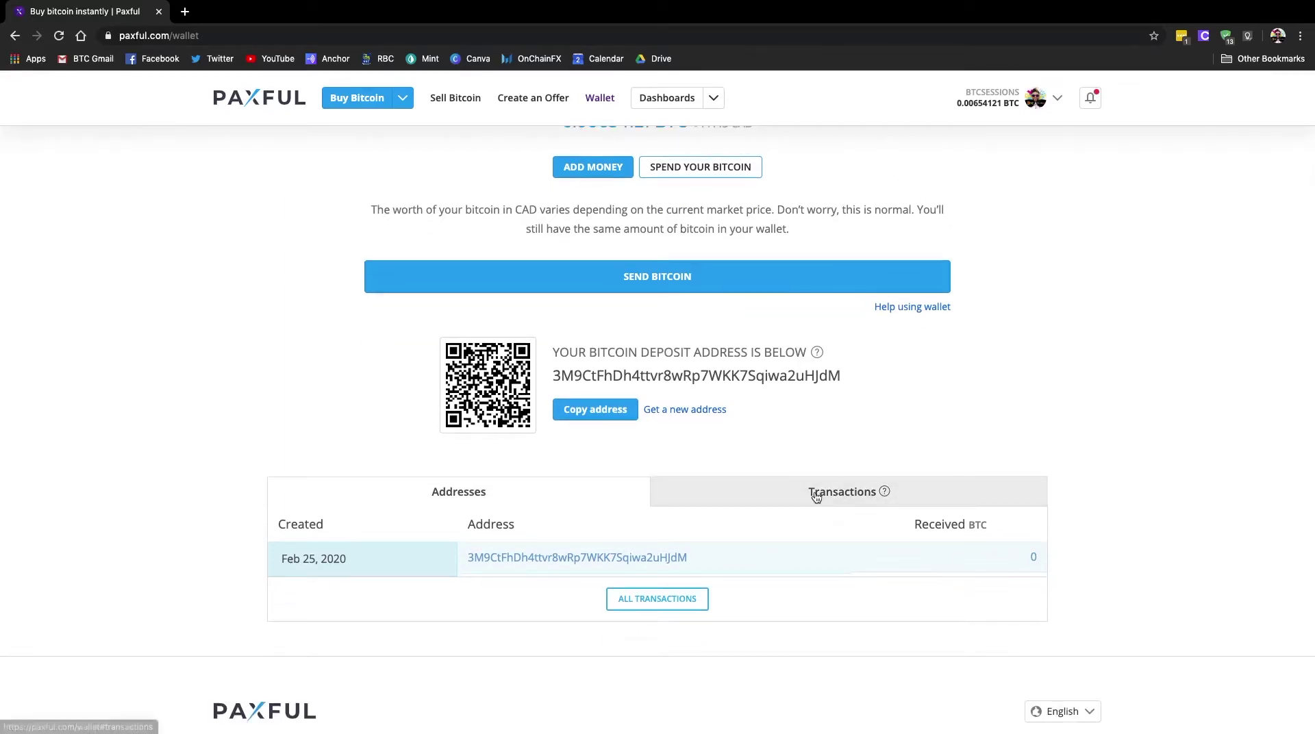
click(816, 497)
scroll(1065, 473, down, 2)
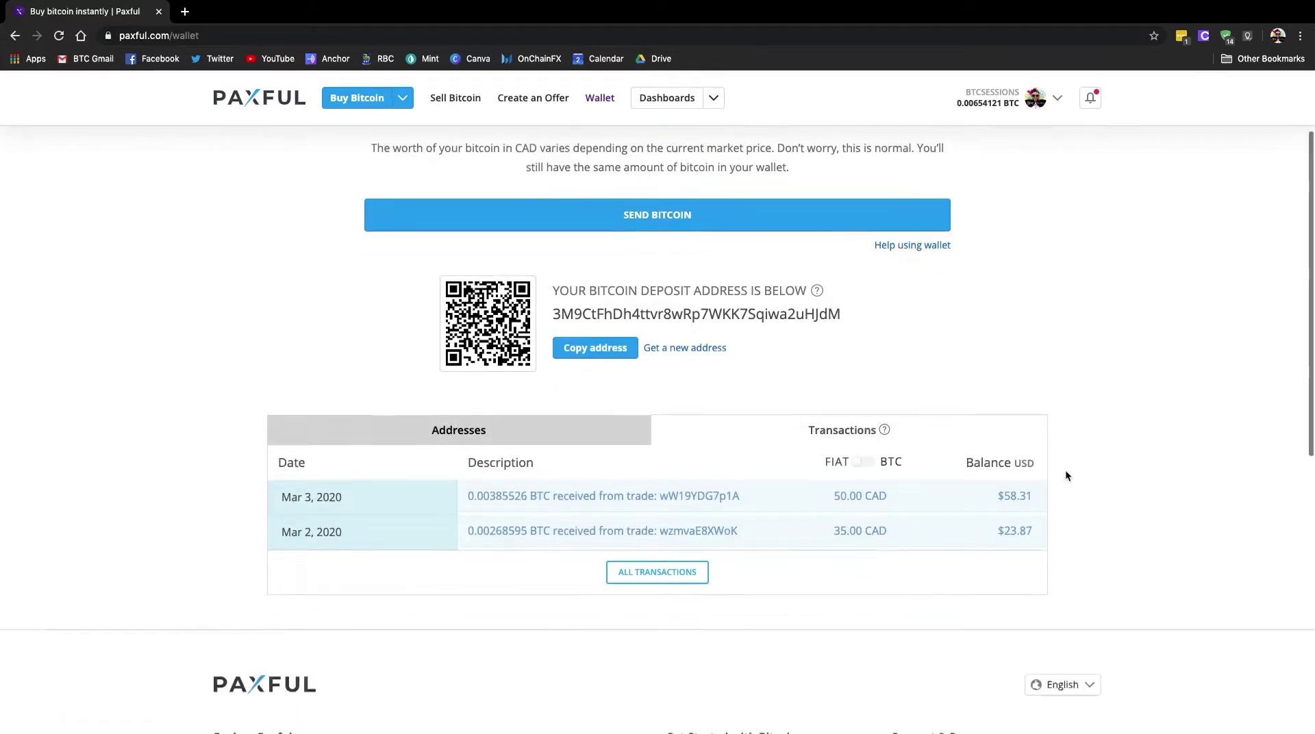
scroll(1066, 476, down, 1)
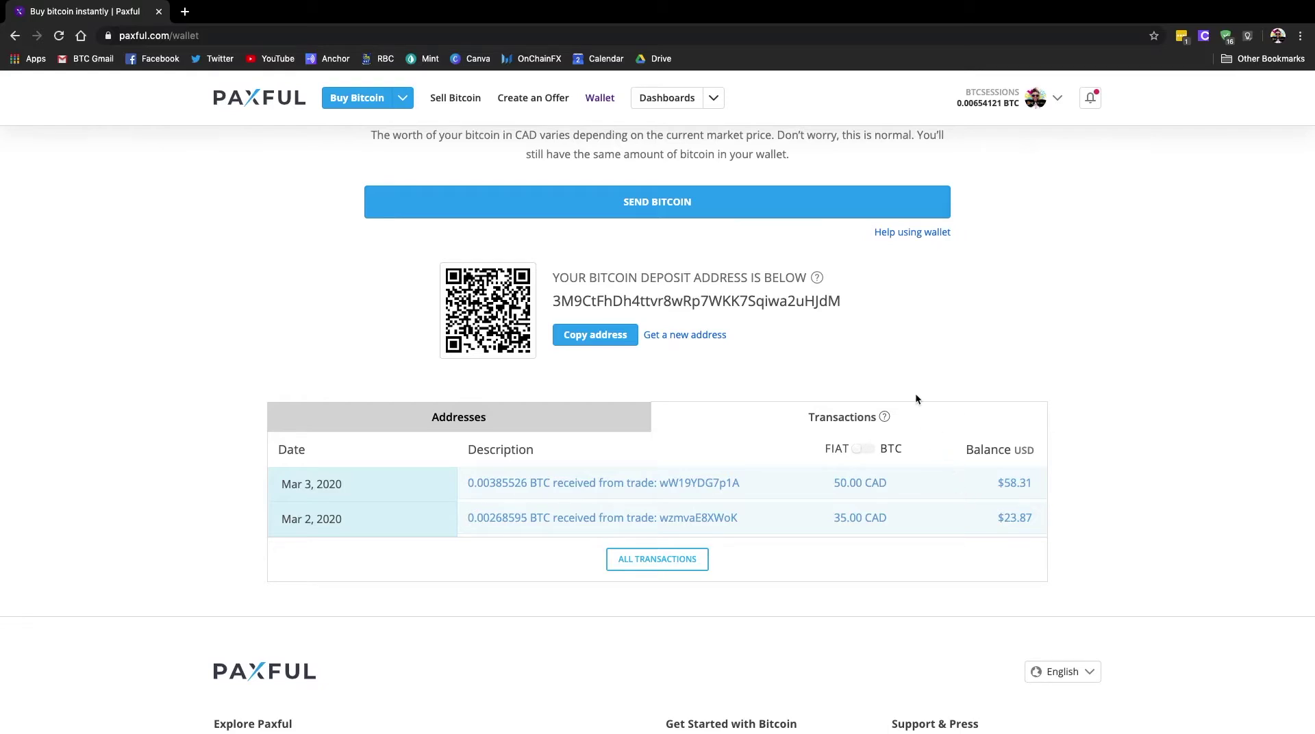
scroll(916, 397, down, 1)
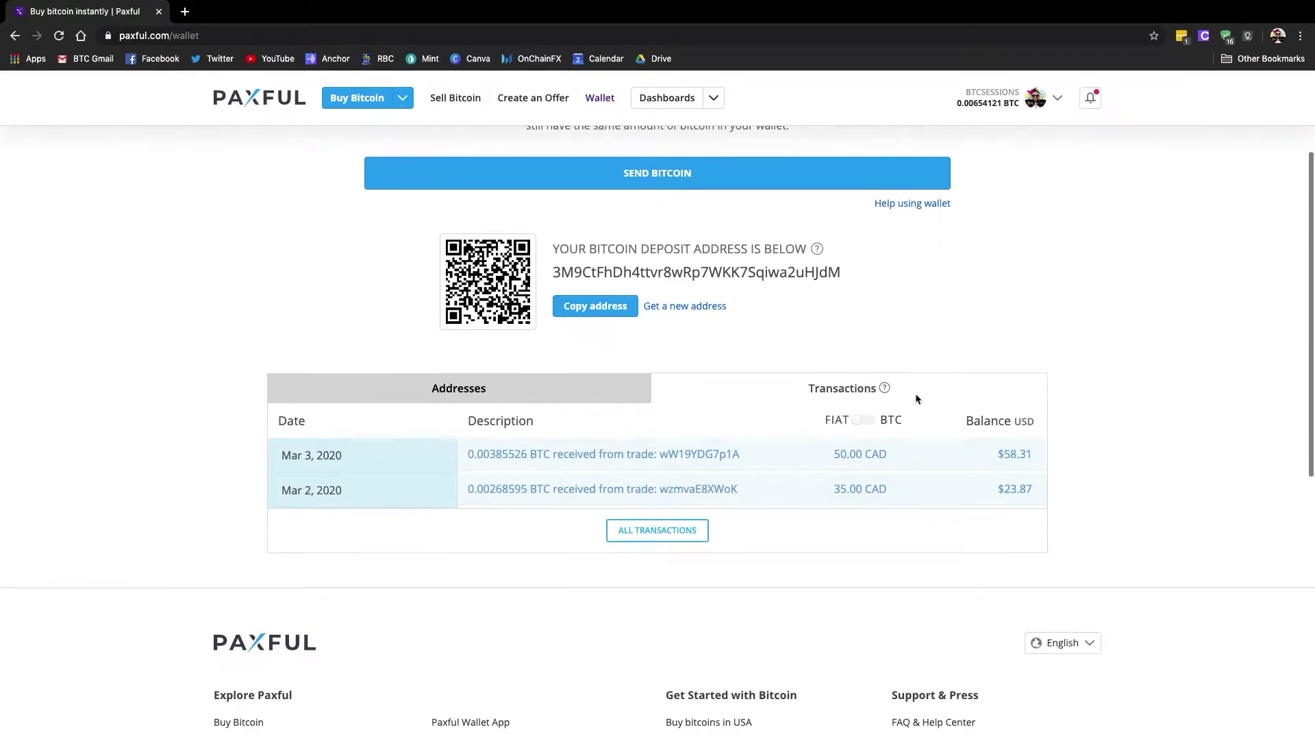
click(864, 421)
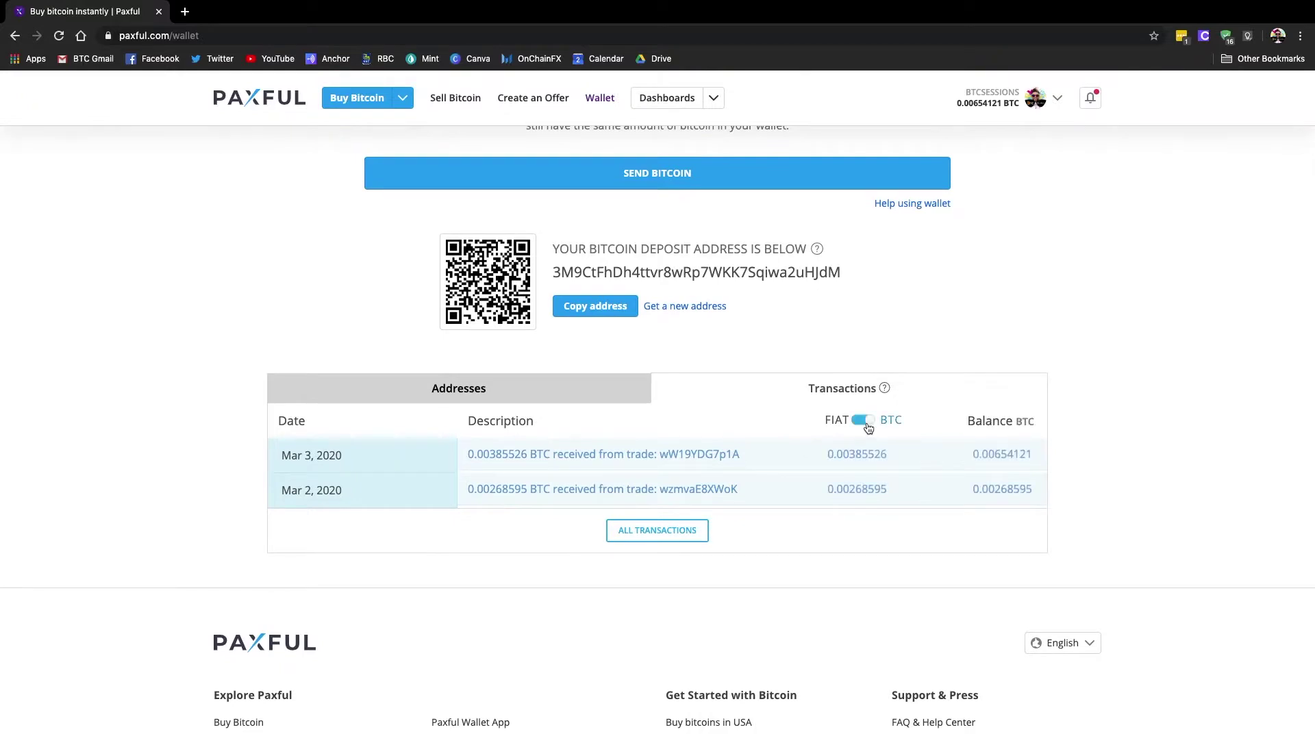
click(864, 420)
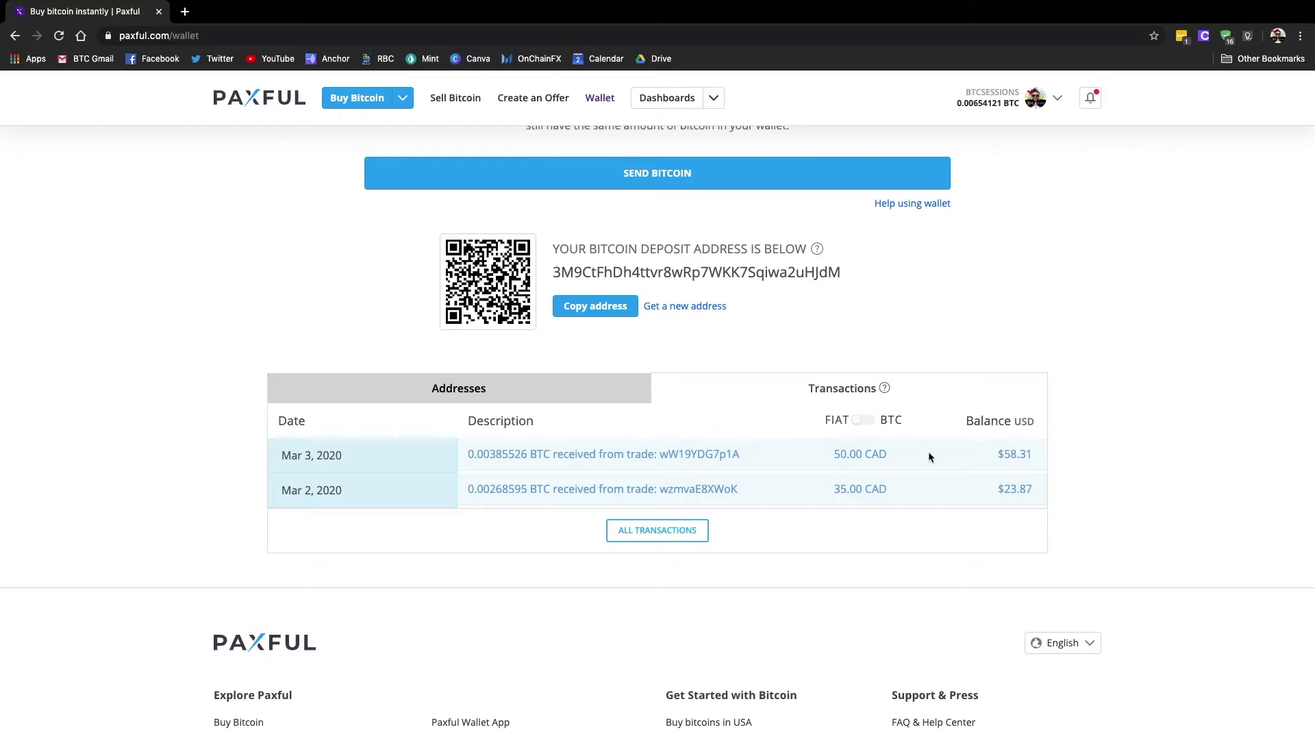
Switch the wallet's transaction amounts to BTC and back to fiat once more, and check the current balance.
click(860, 421)
click(860, 421)
scroll(1078, 305, up, 3)
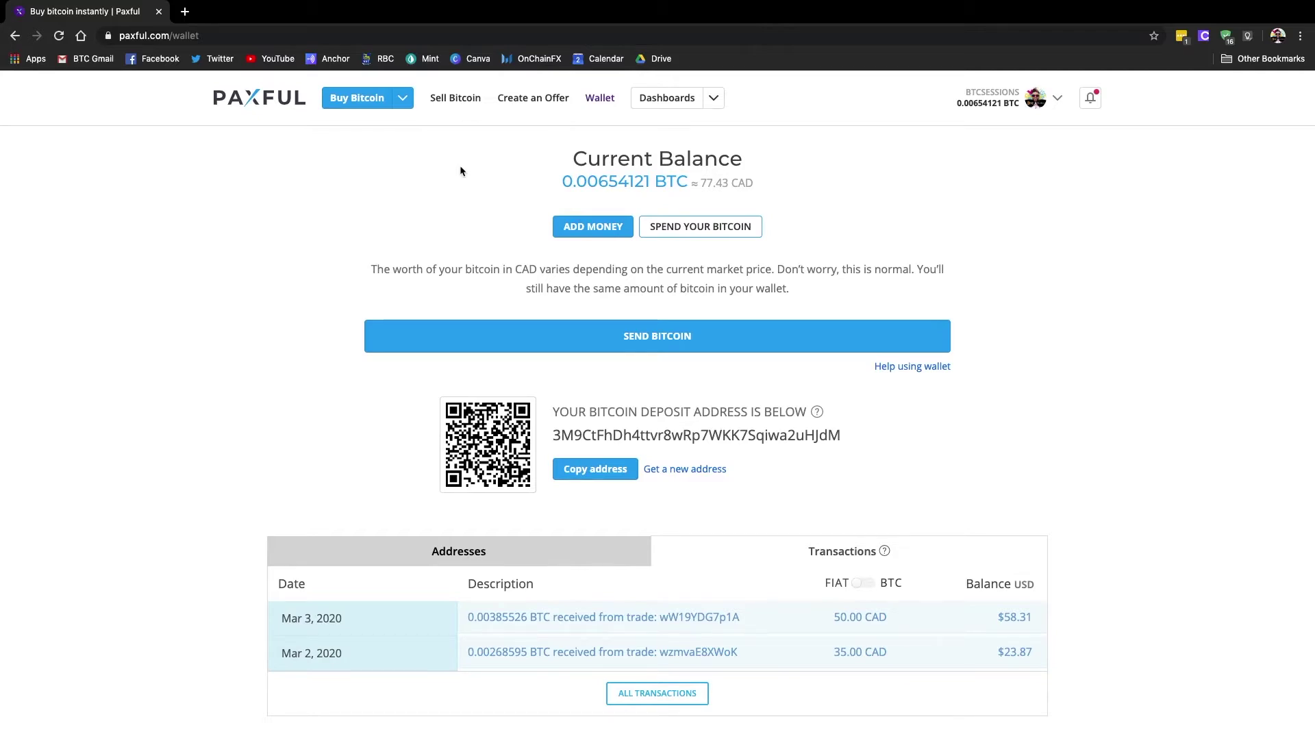
Open the Sell Bitcoin page and look over the ways to sell or spend bitcoin.
click(448, 100)
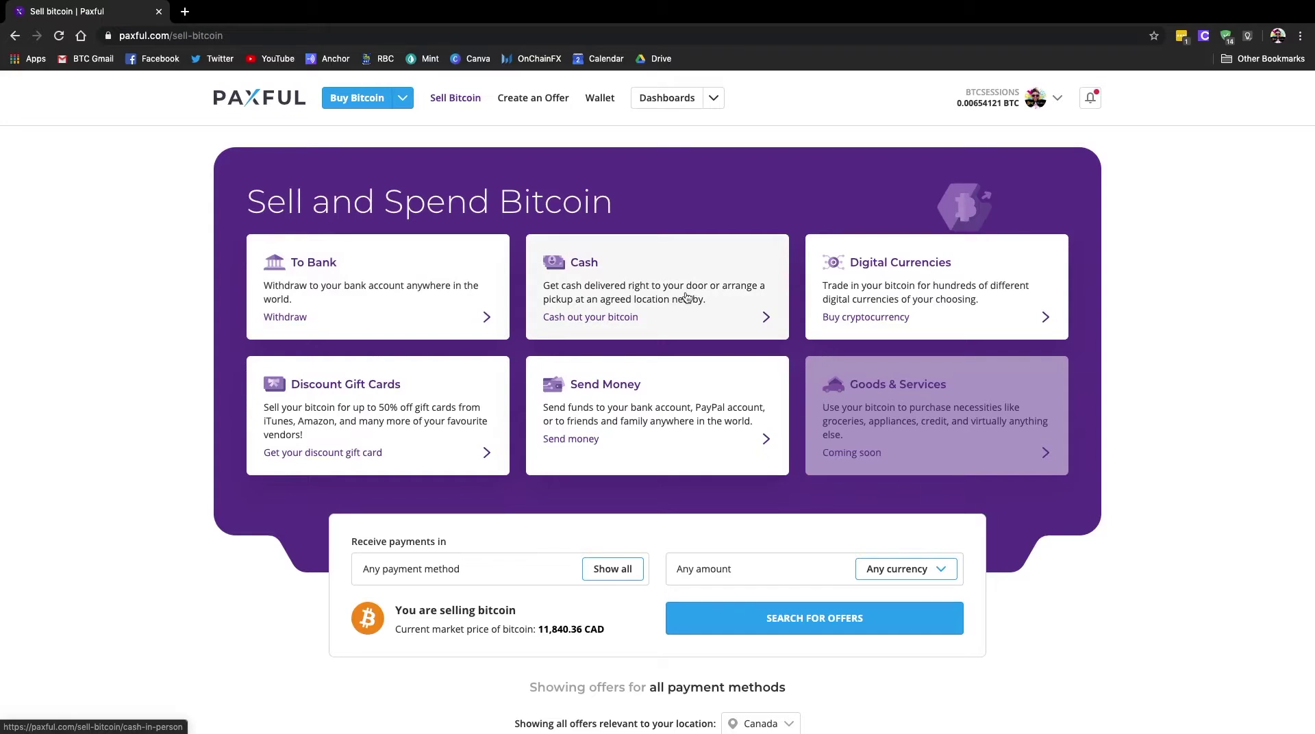
scroll(686, 297, down, 1)
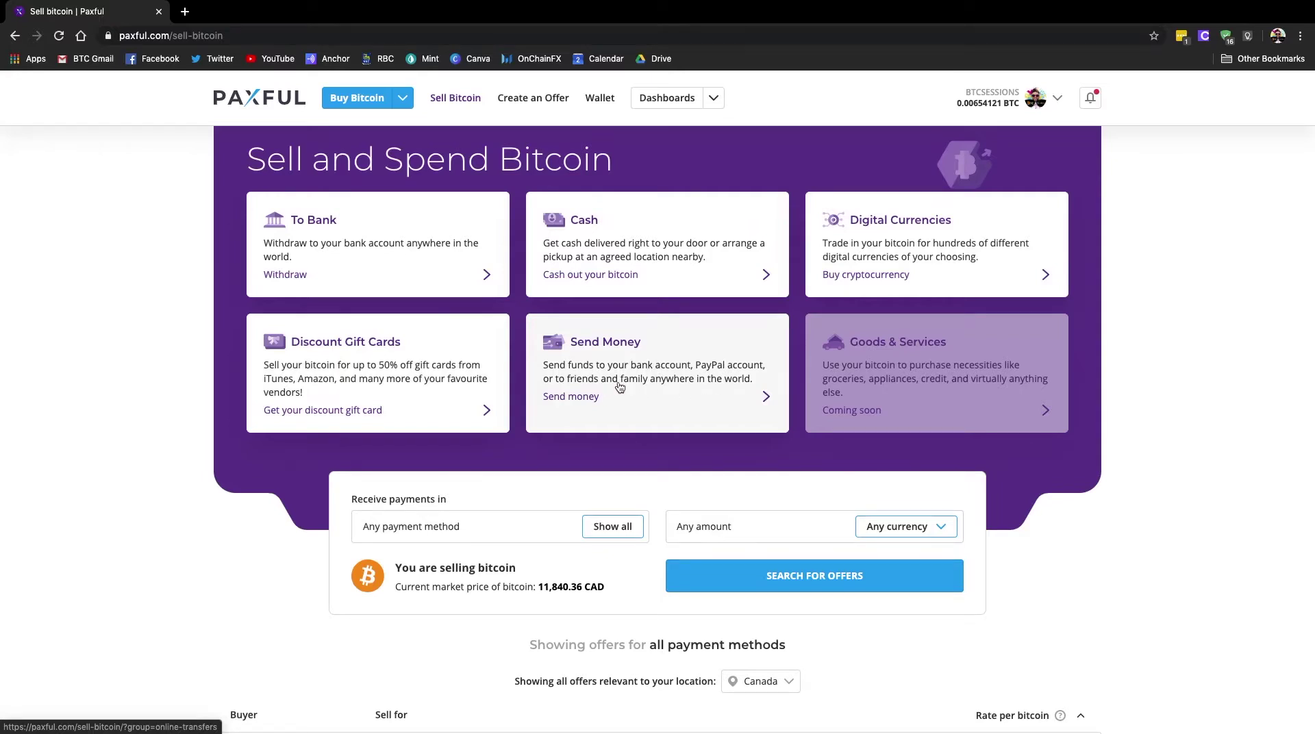
scroll(619, 387, down, 3)
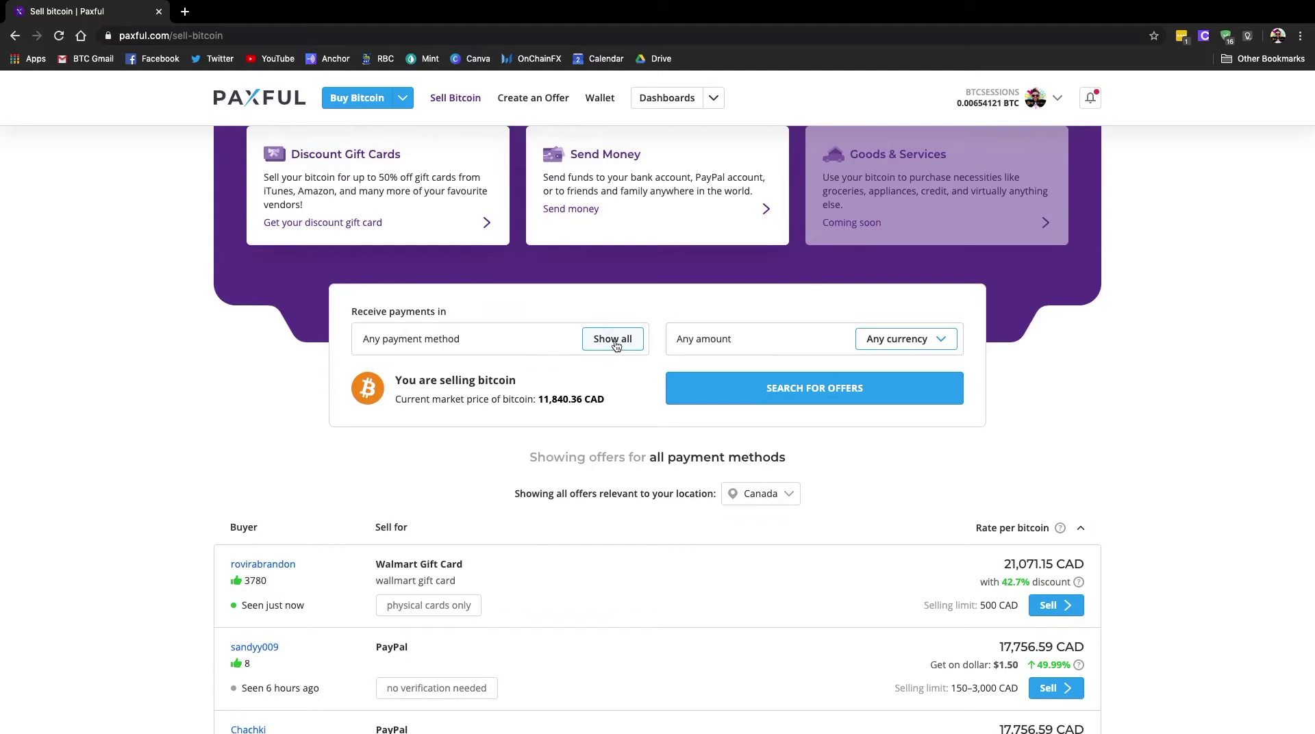
List the sell offers for the whole Gift Cards payment category and look through their rates and requirements.
click(614, 340)
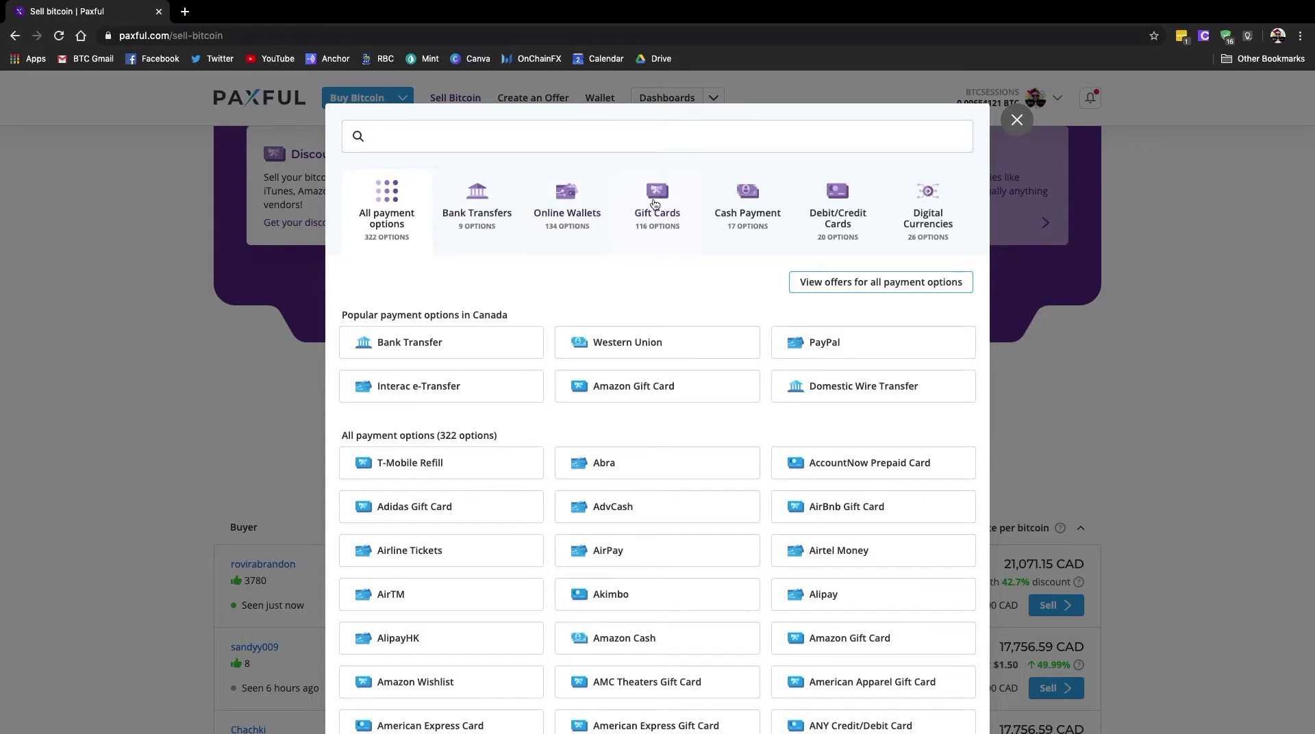
click(658, 199)
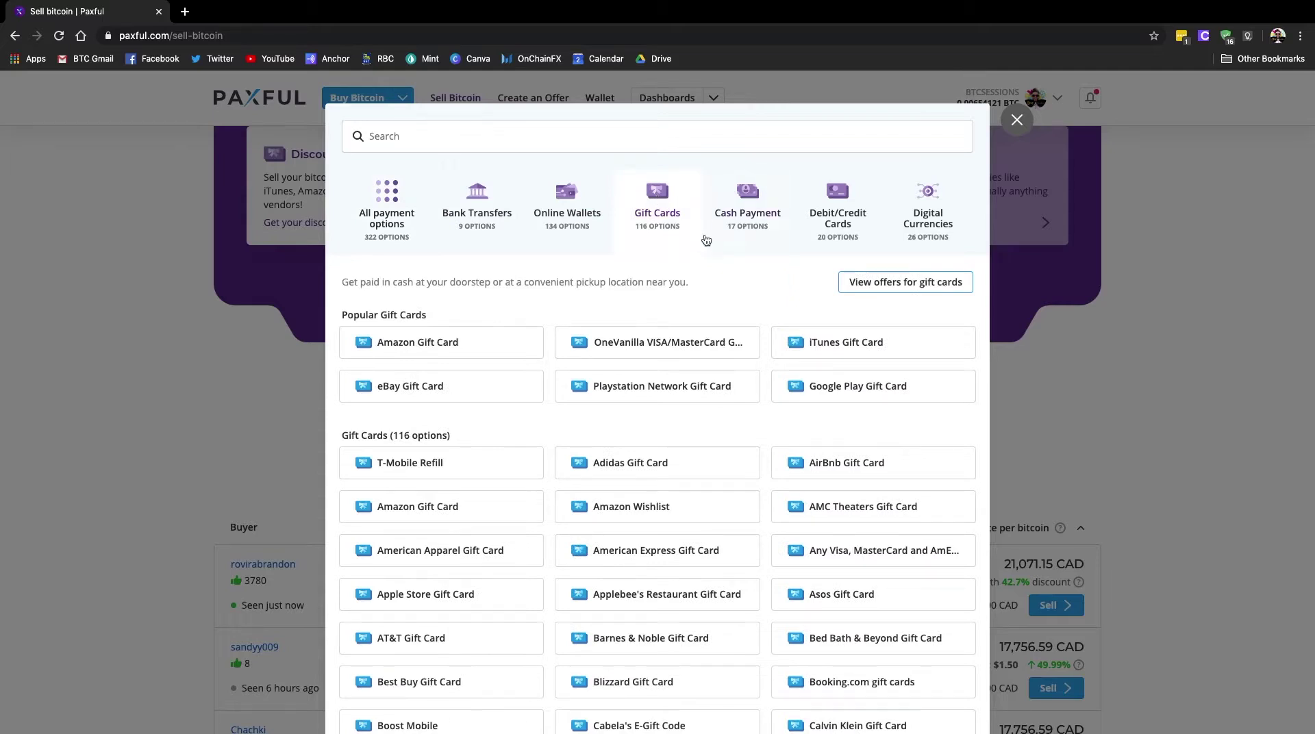
click(904, 283)
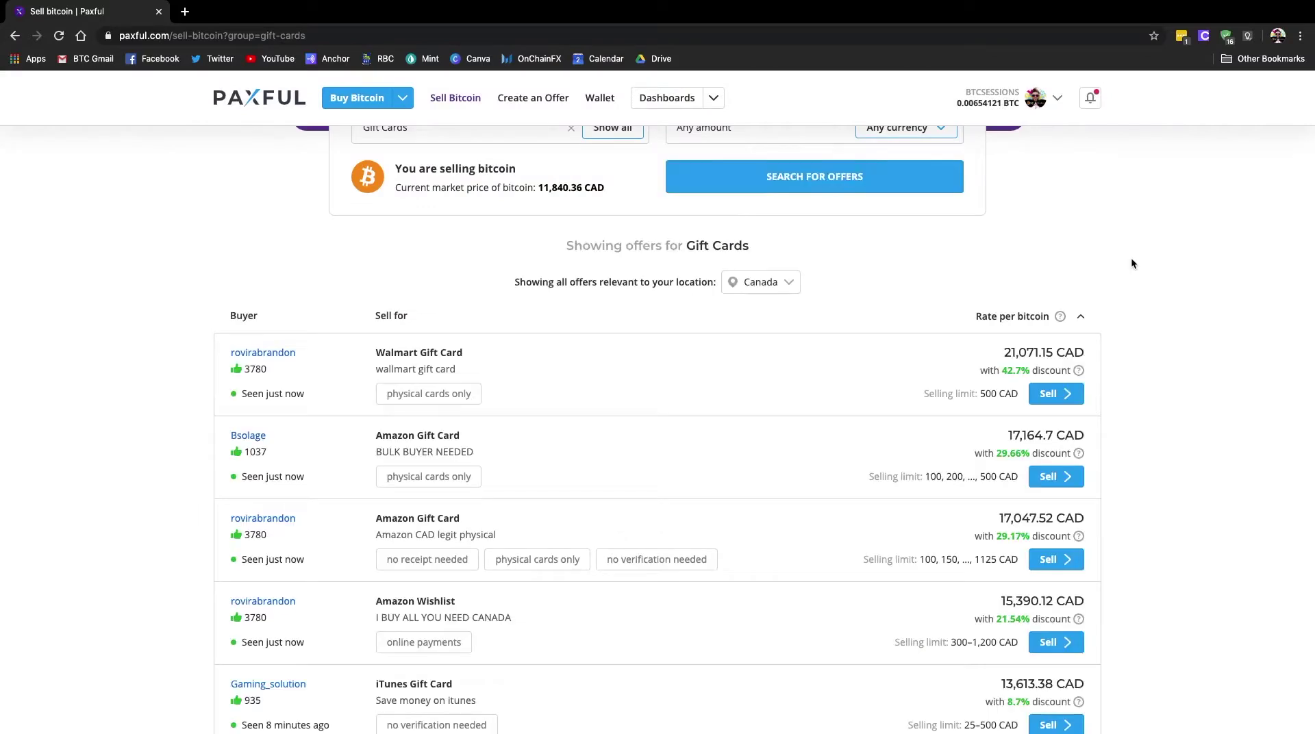
scroll(1131, 259, up, 2)
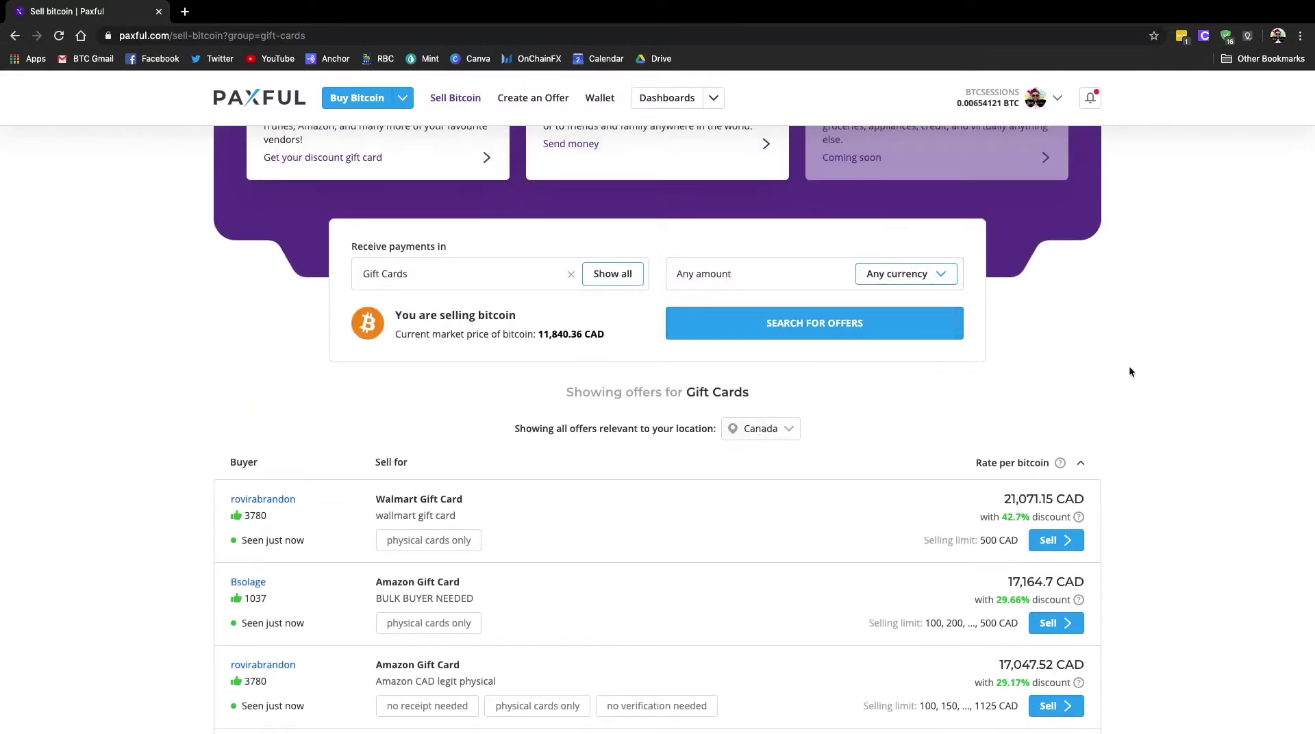
scroll(1142, 384, down, 4)
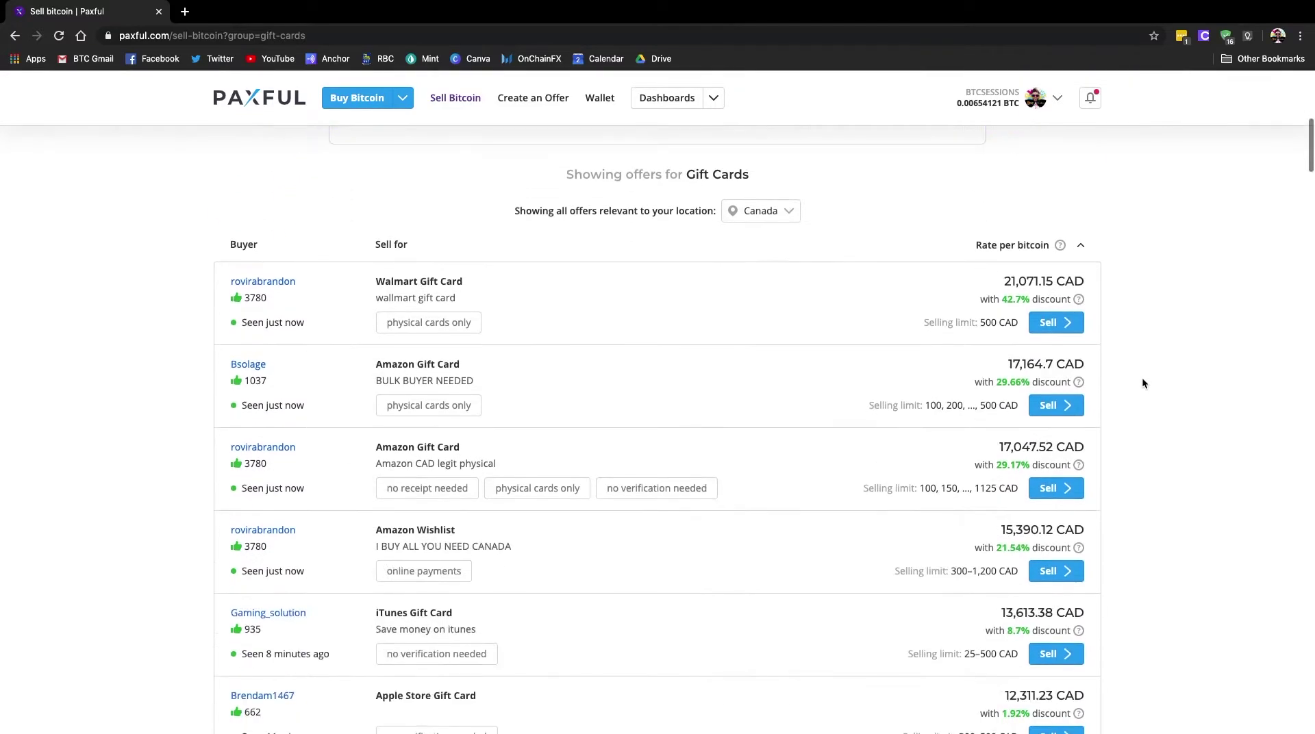
scroll(1142, 384, up, 1)
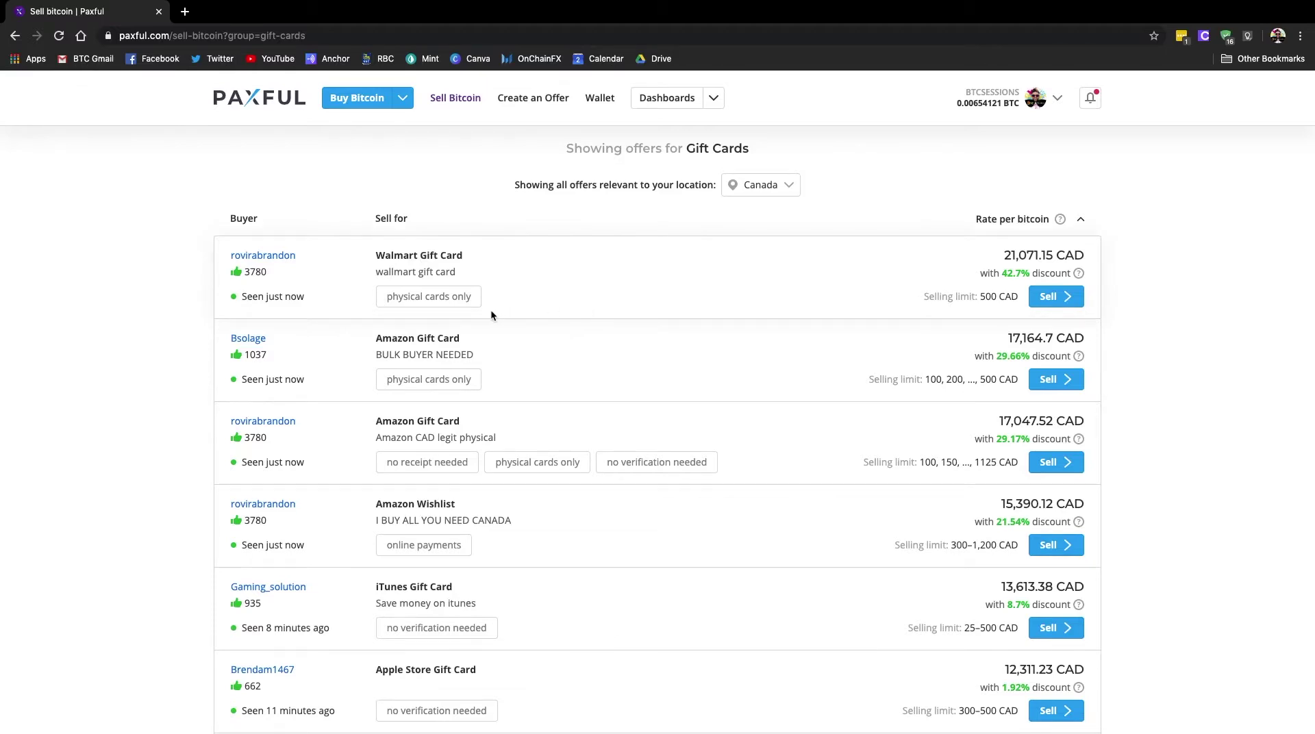
mouse_move(434, 300)
scroll(901, 335, up, 3)
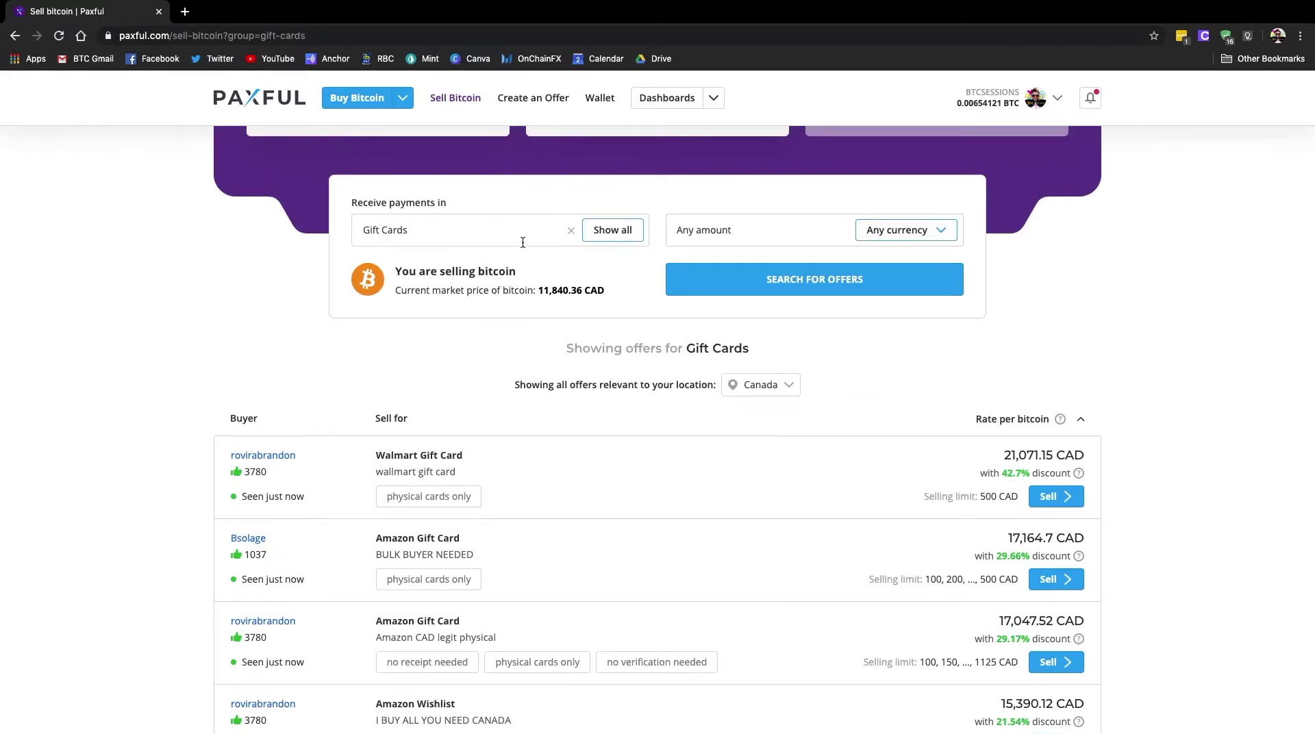
Set the currency of the gift card offer search to Canadian Dollar (CAD).
scroll(522, 242, up, 1)
click(950, 257)
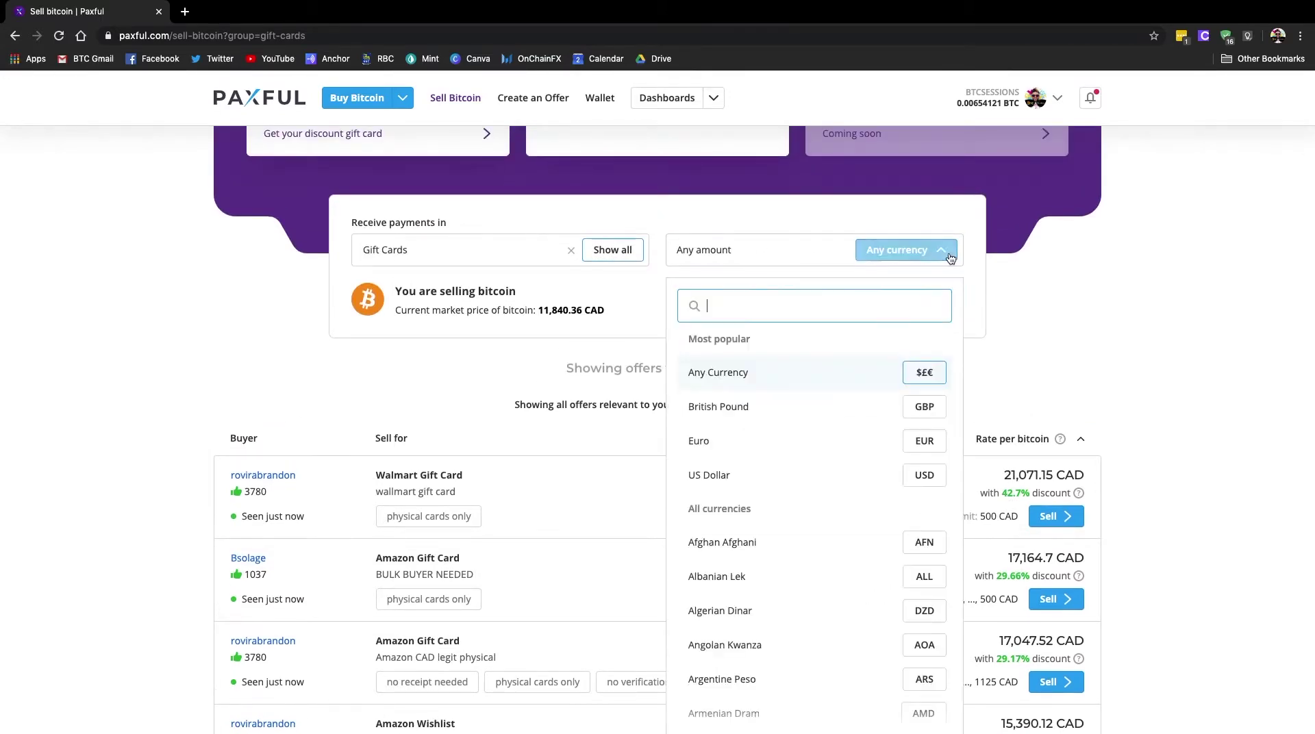
scroll(867, 467, down, 1)
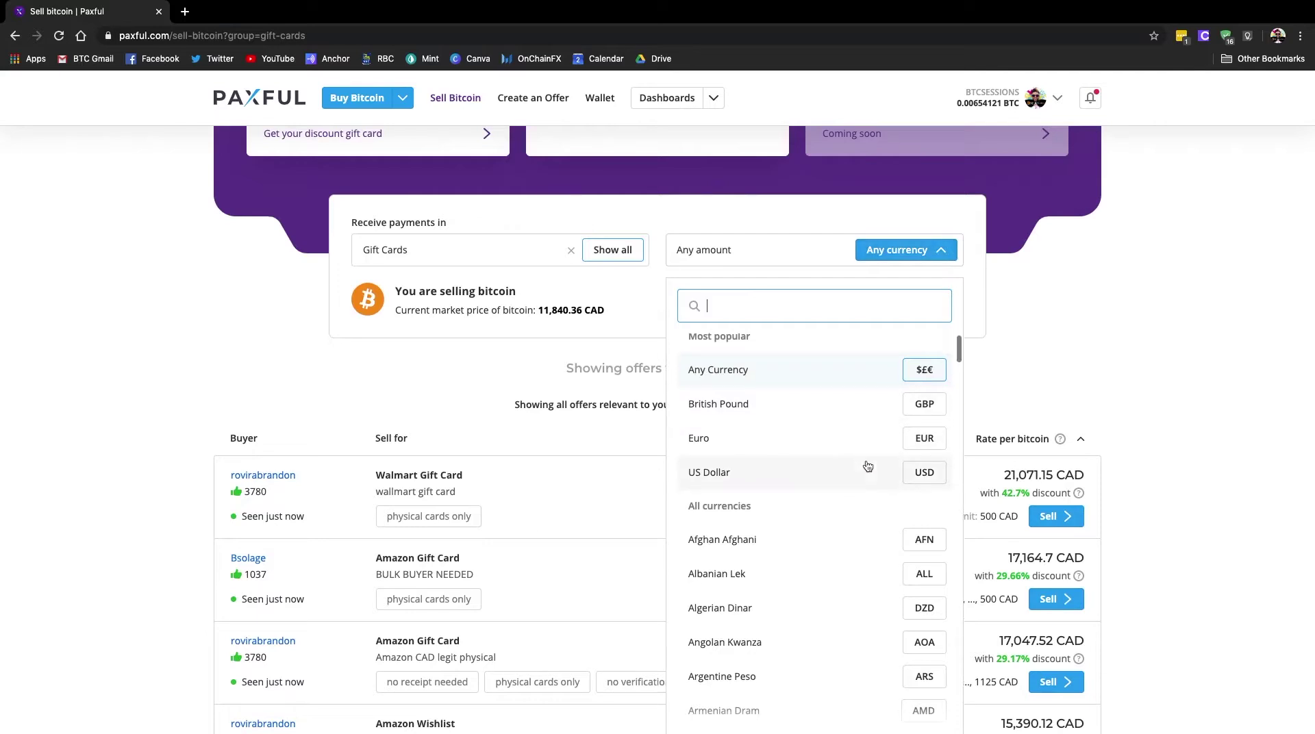
text(cad)
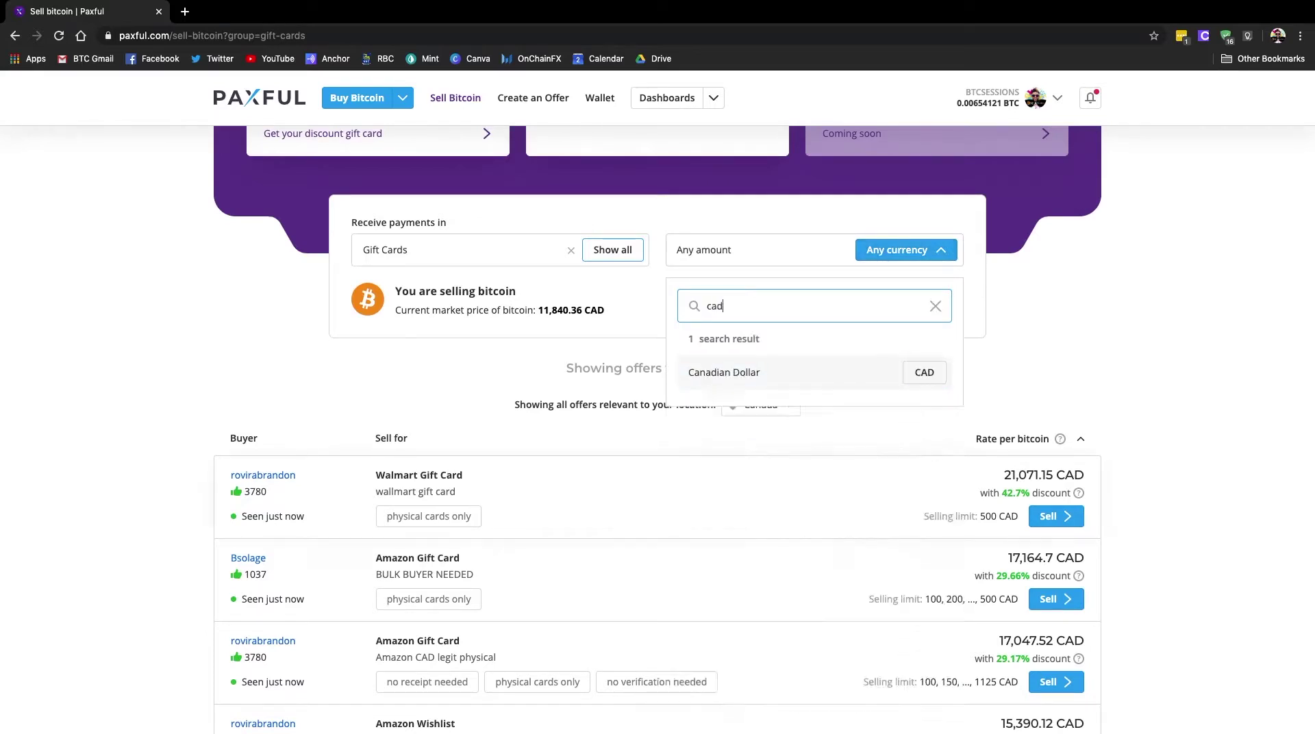
click(935, 376)
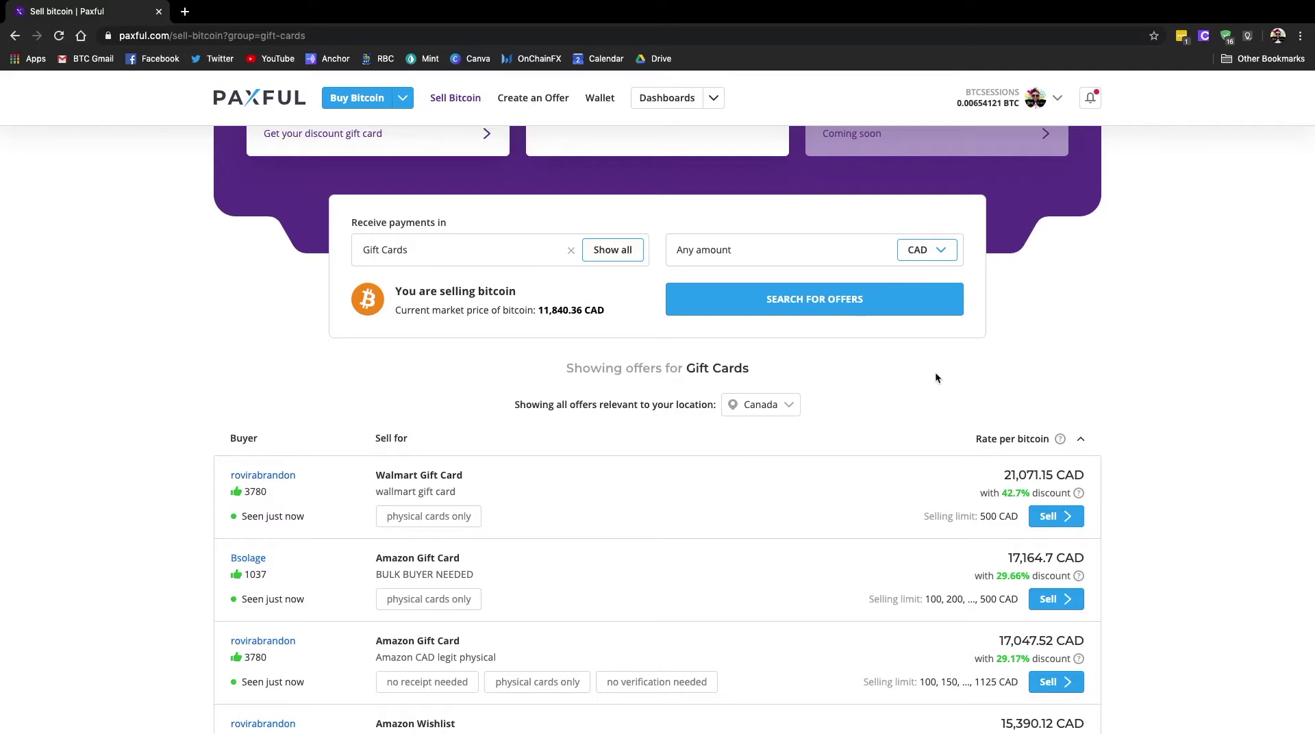
Look through the gift card offers and open the Amazon Gift Card offer labelled "BULK BUYER NEEDED".
scroll(845, 403, up, 3)
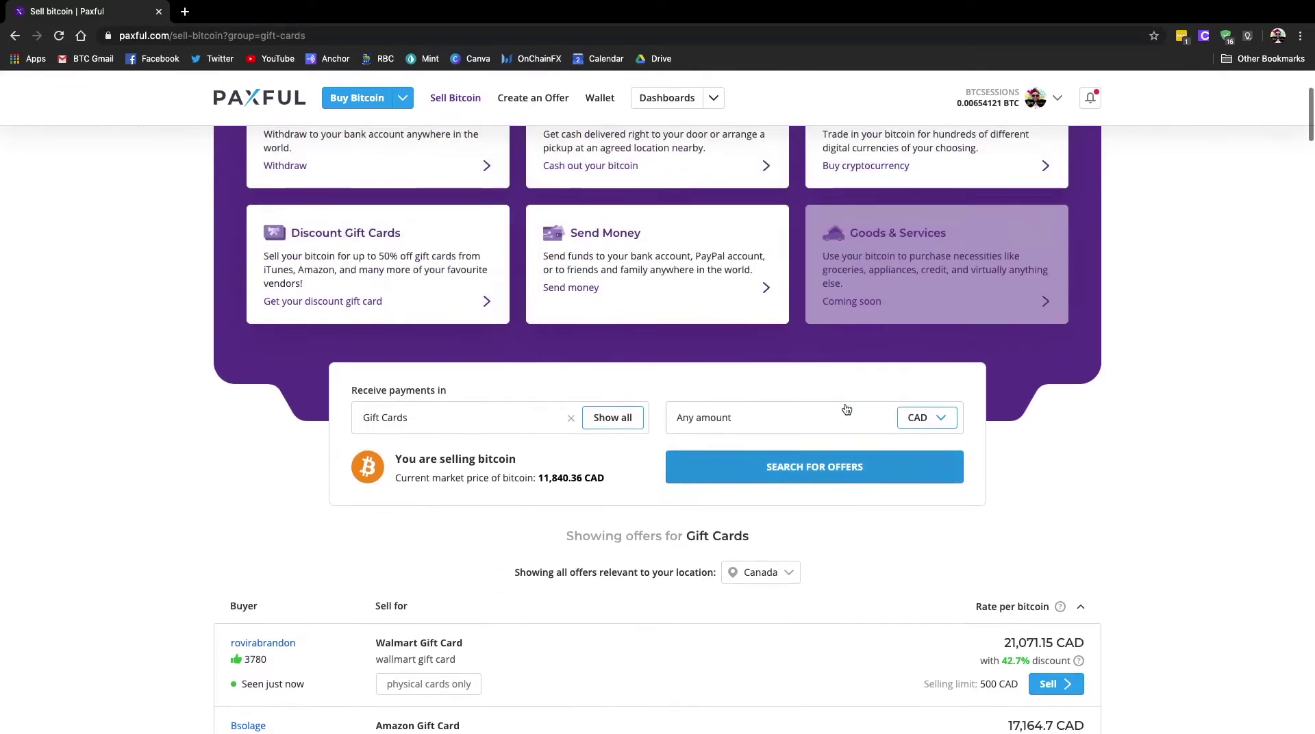
scroll(847, 409, up, 3)
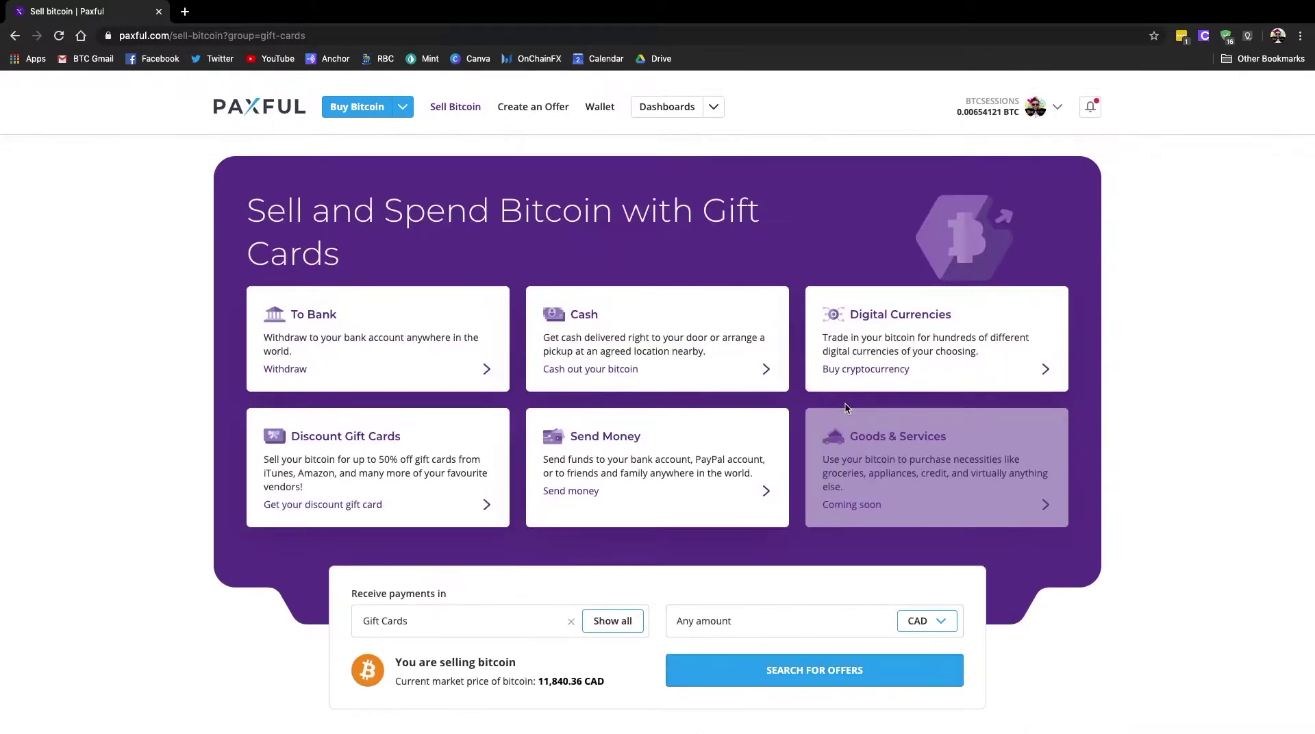
scroll(845, 409, down, 7)
scroll(844, 409, down, 2)
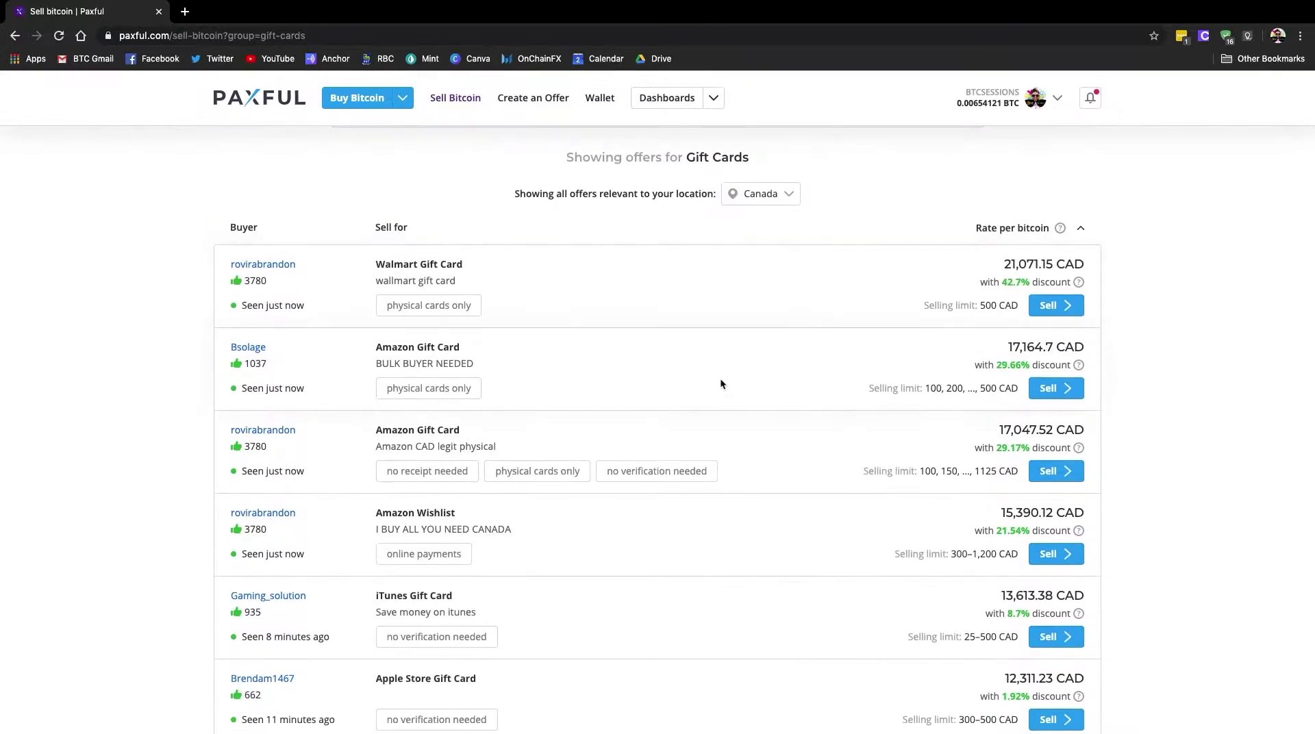
scroll(656, 368, down, 1)
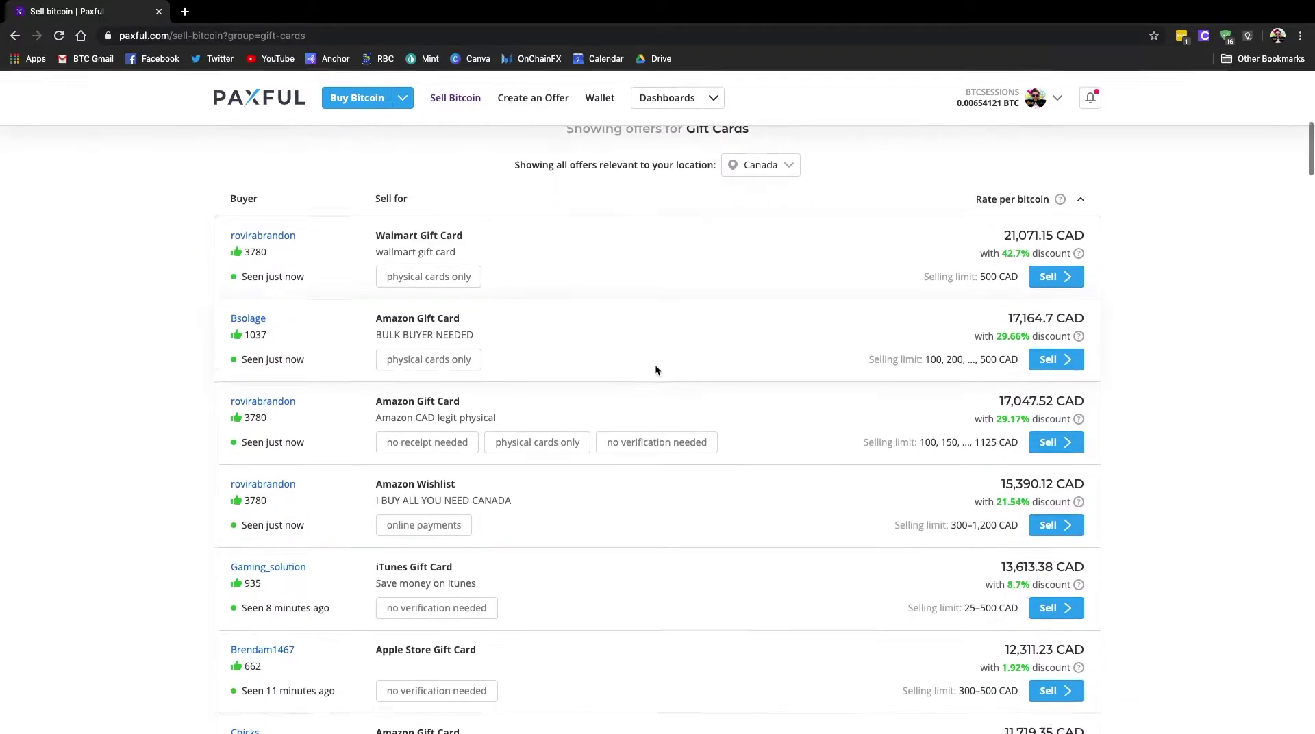
scroll(655, 370, down, 1)
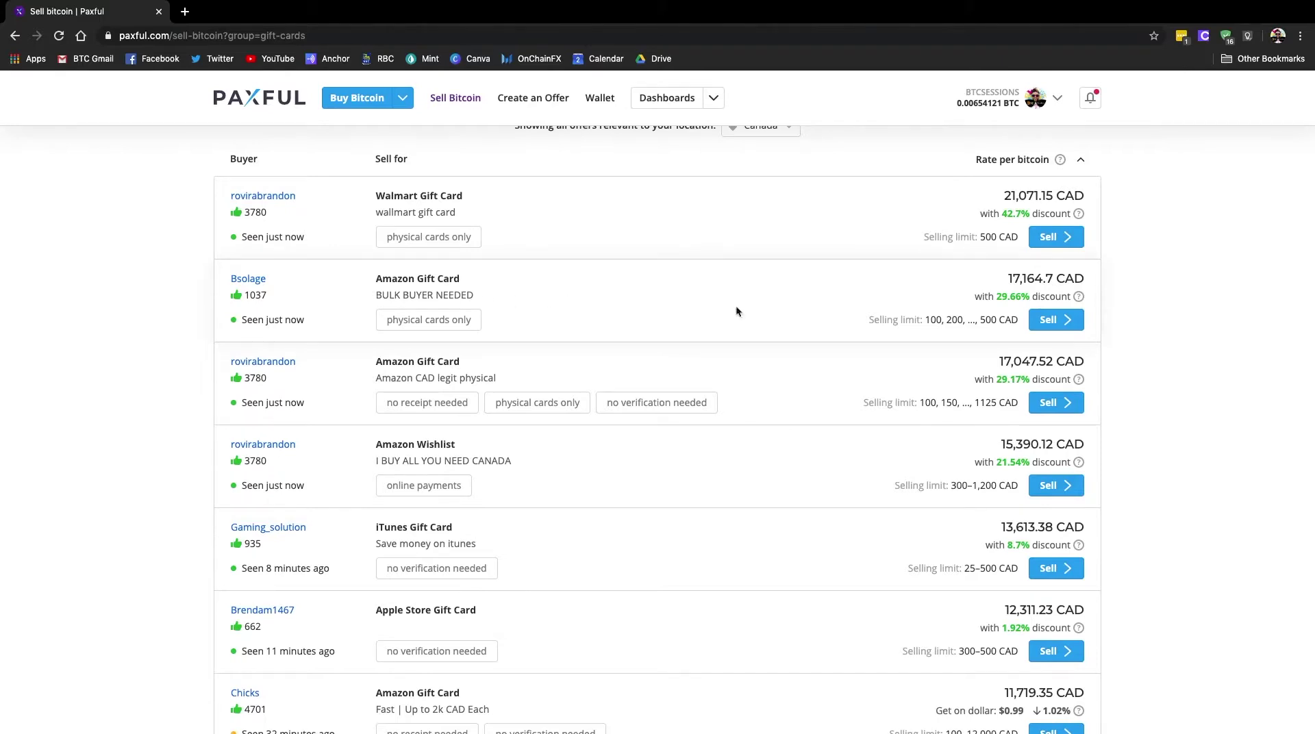
click(1058, 325)
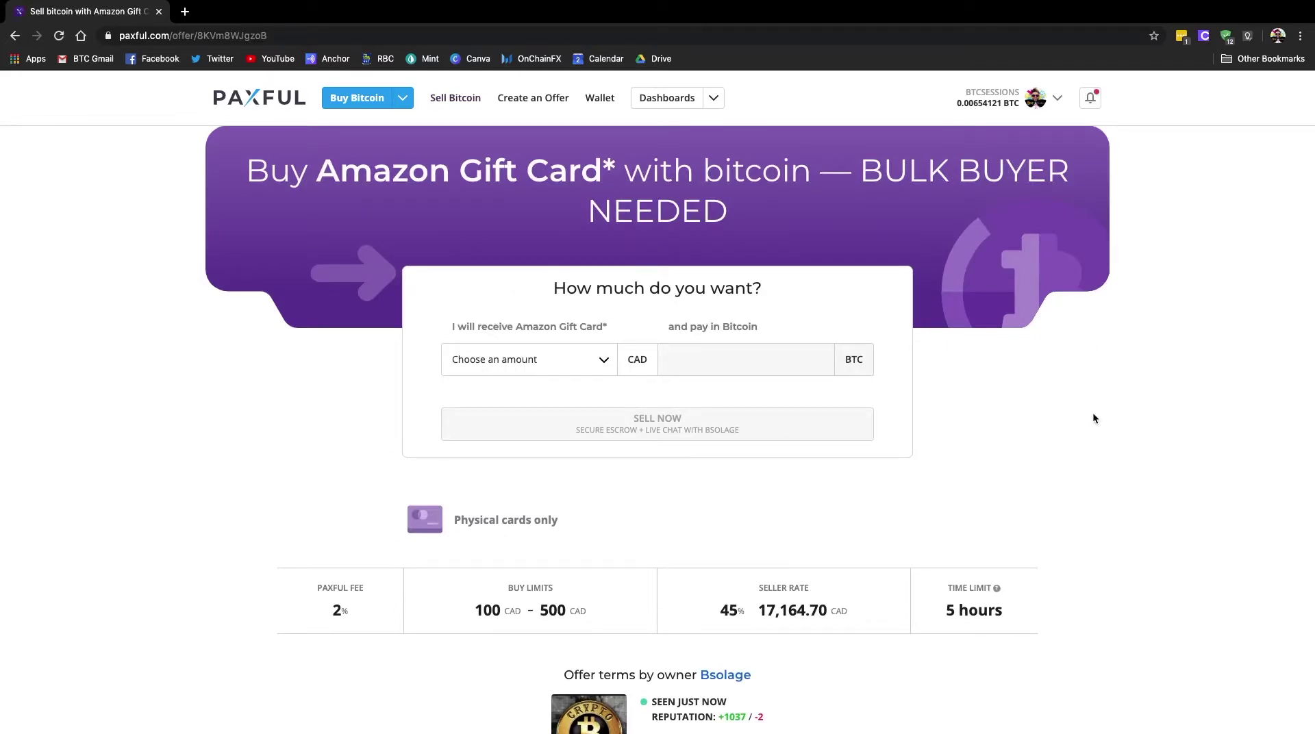
Set the Amazon Gift Card amount to receive to 100 CAD.
scroll(1091, 416, down, 1)
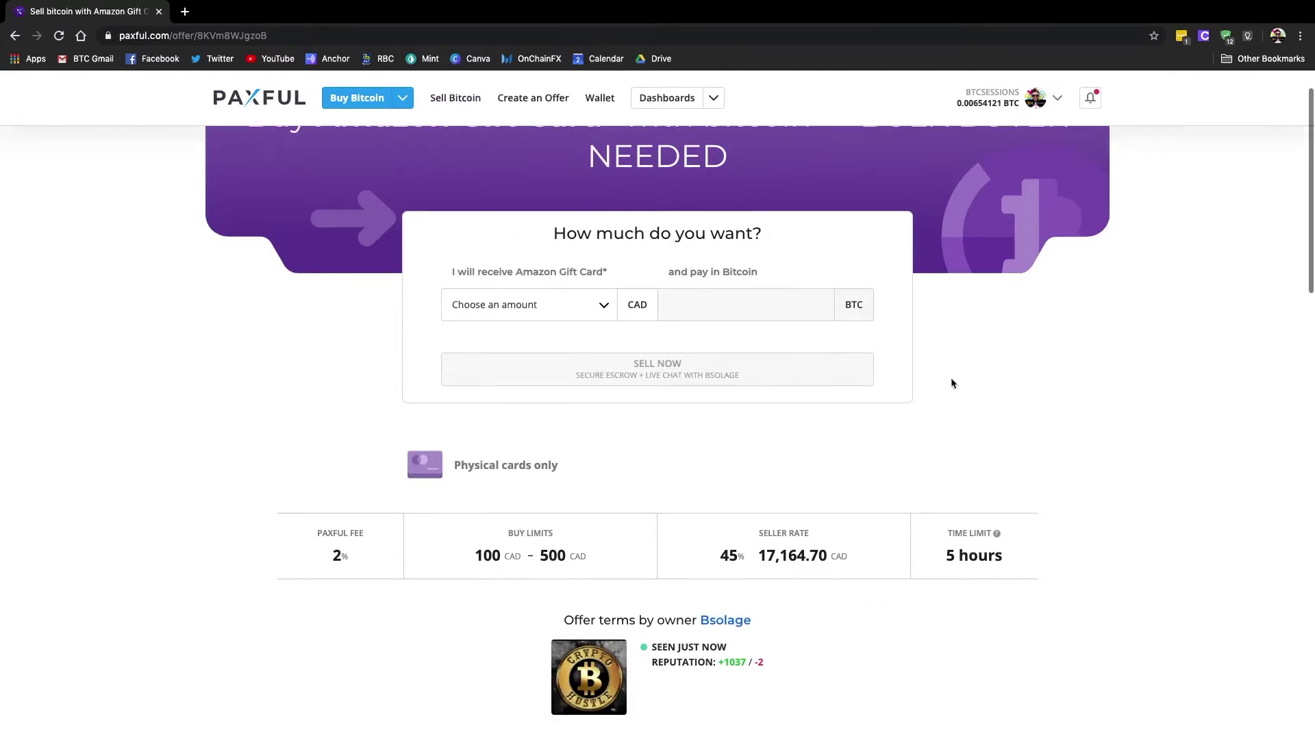
click(604, 311)
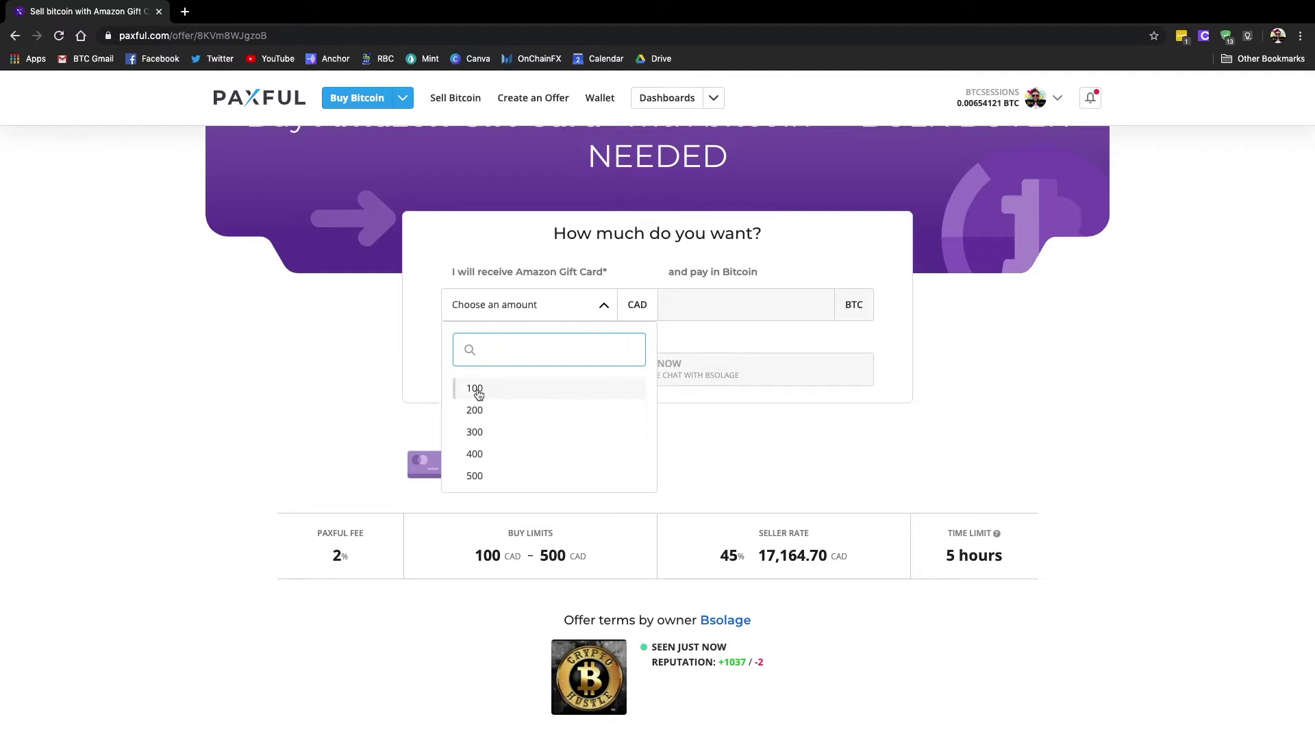
click(475, 388)
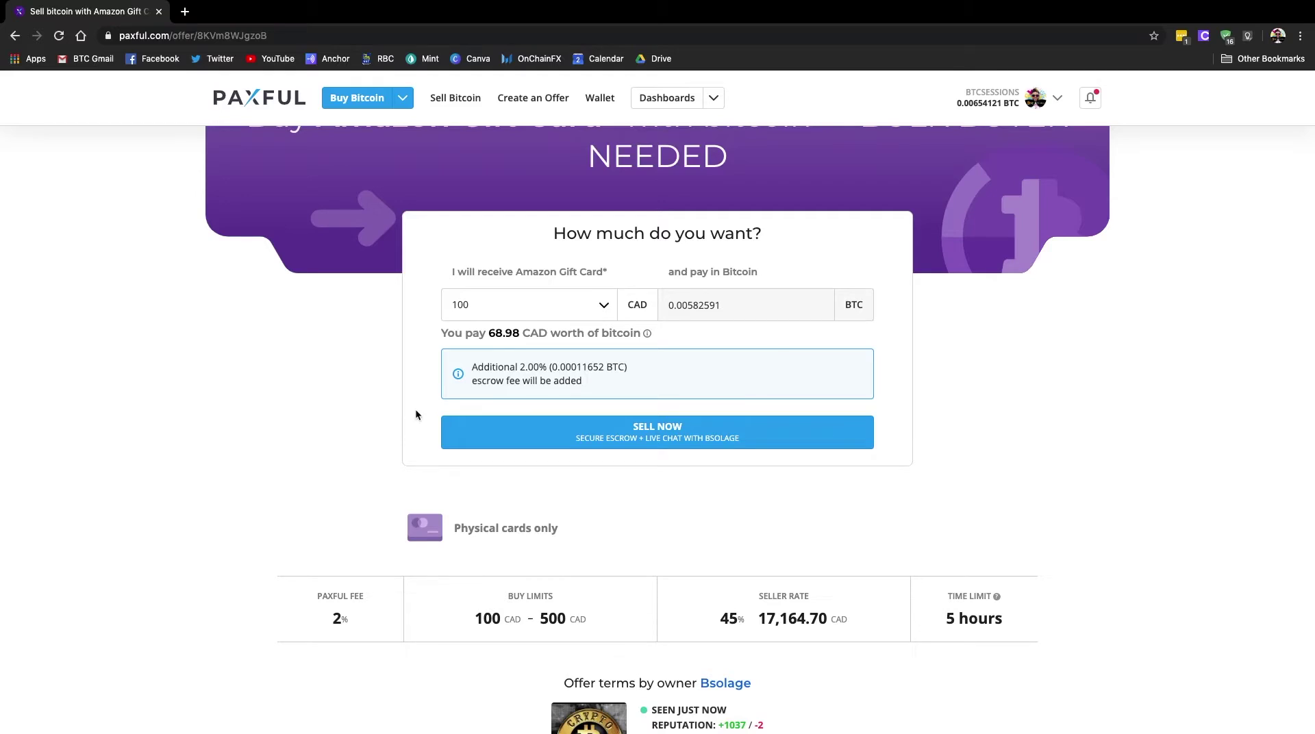
Examine the Amazon Gift Card offer's bitcoin cost, escrow fee, buy limits, time limit, owner reputation and offer terms.
scroll(416, 414, down, 1)
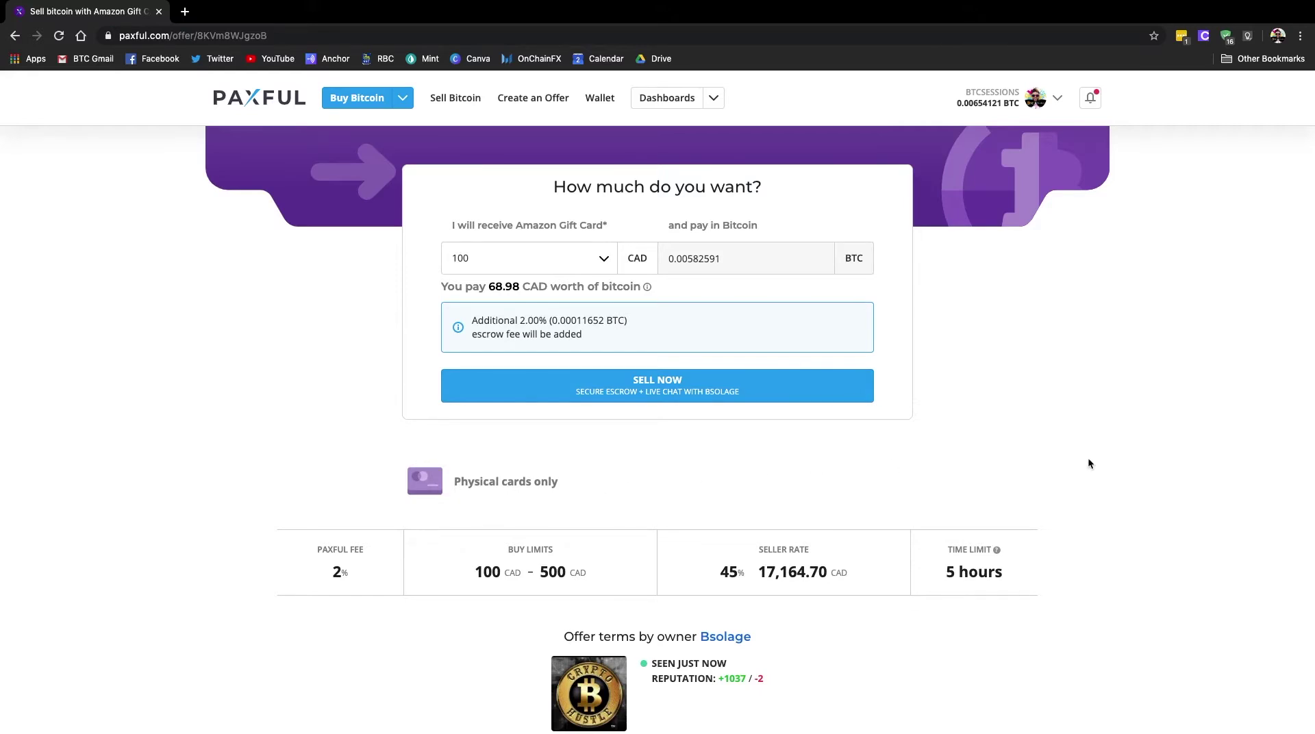
scroll(1089, 463, down, 2)
scroll(1087, 459, down, 3)
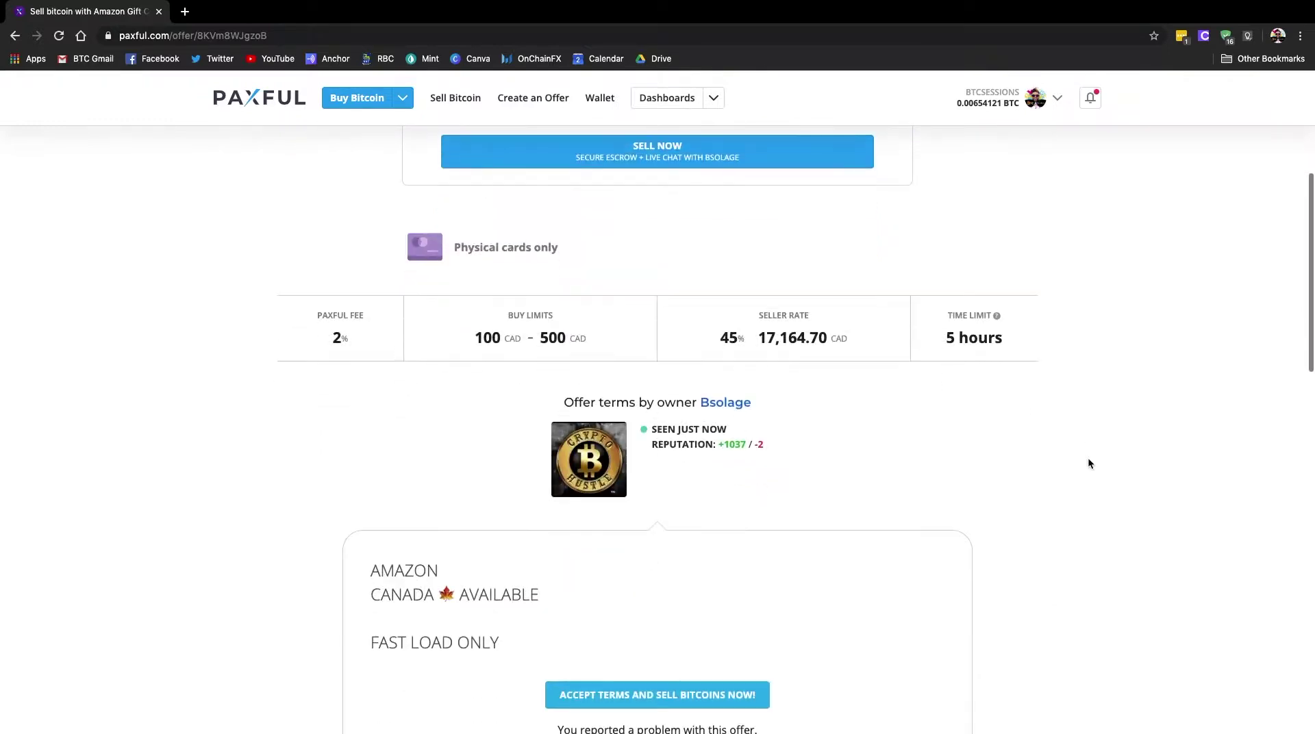
scroll(1016, 459, down, 1)
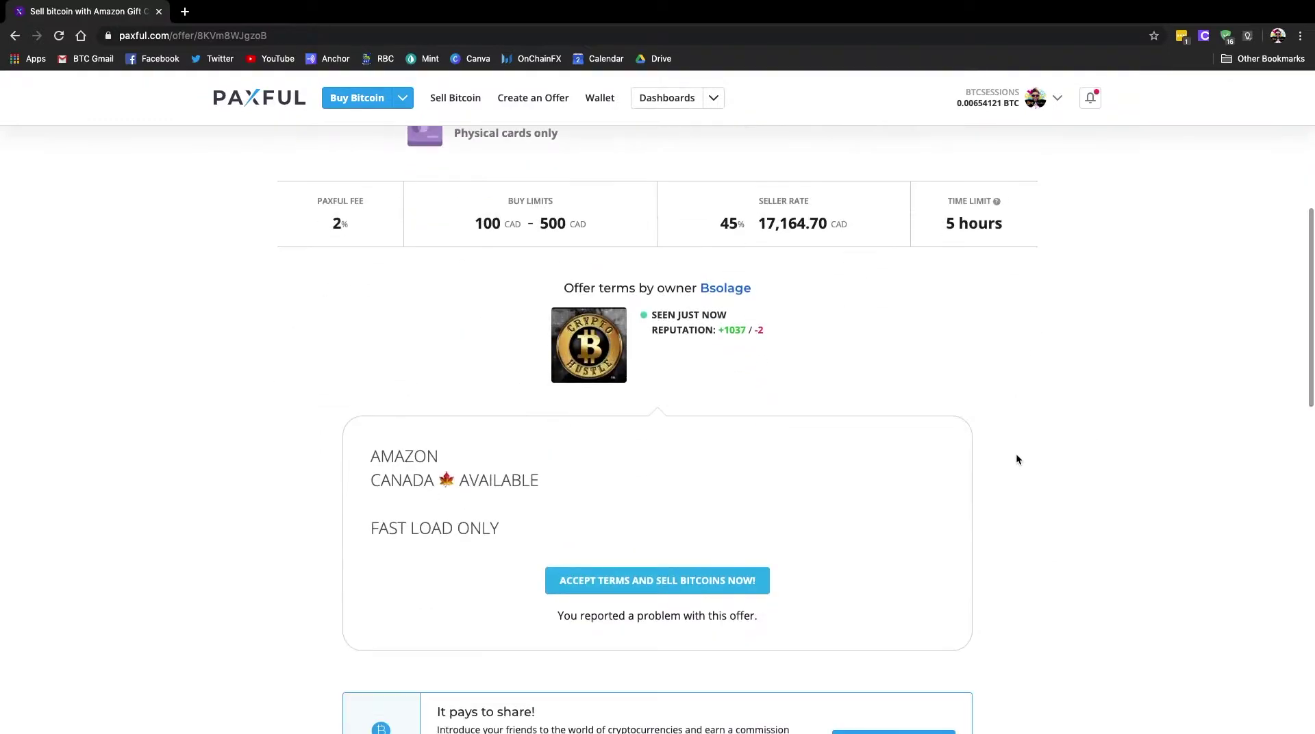
scroll(1016, 459, down, 4)
scroll(1016, 458, down, 6)
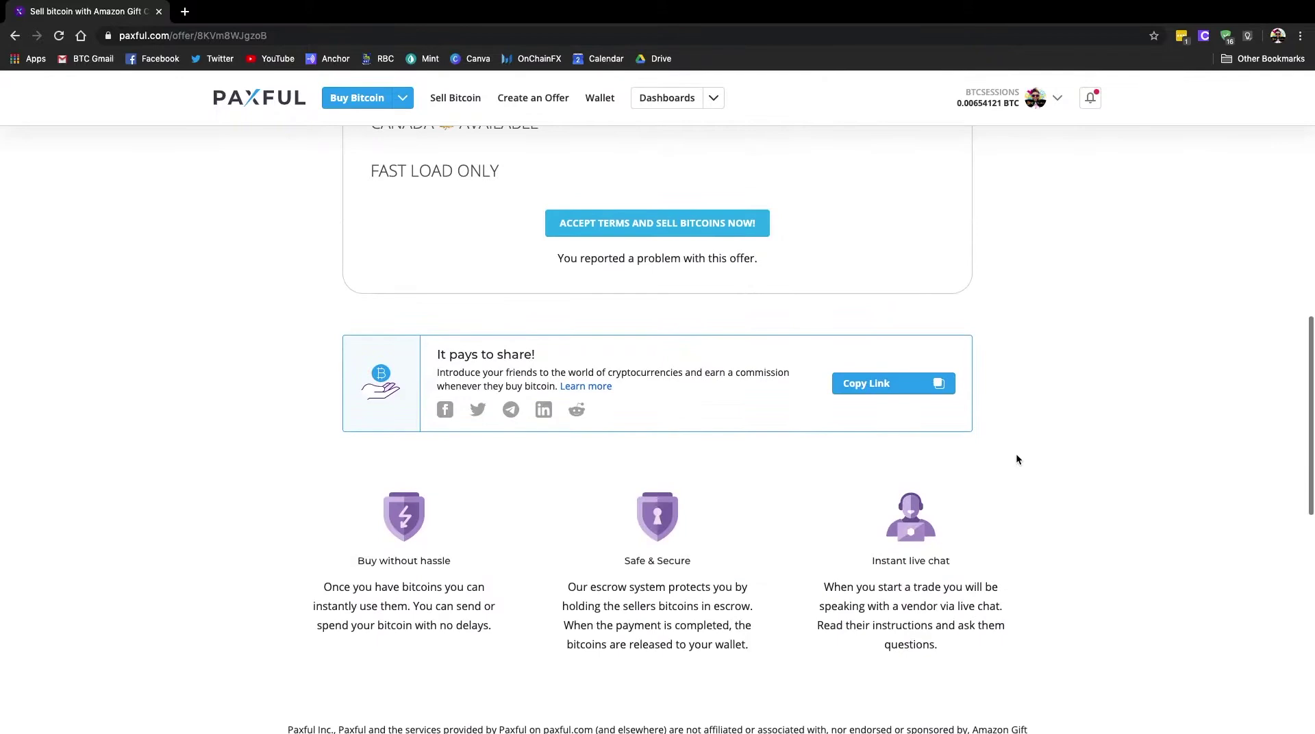
scroll(1016, 459, up, 6)
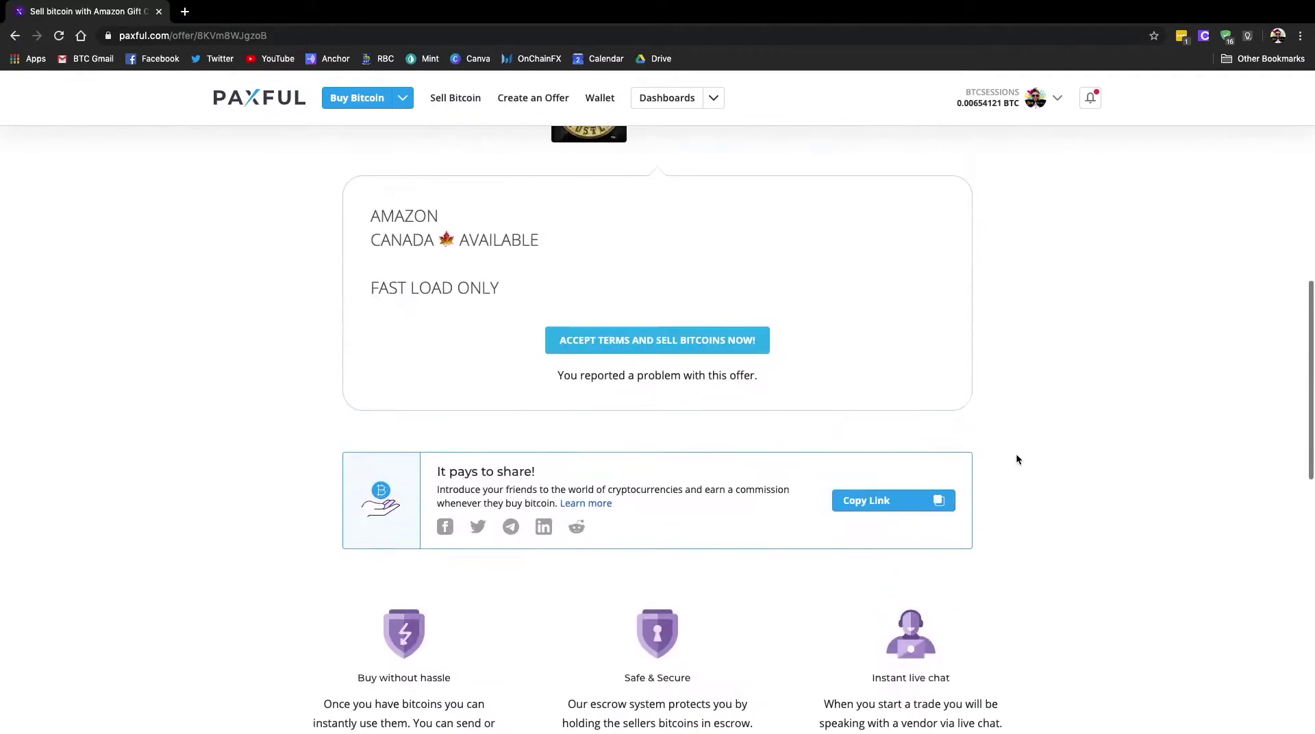
scroll(1016, 459, up, 8)
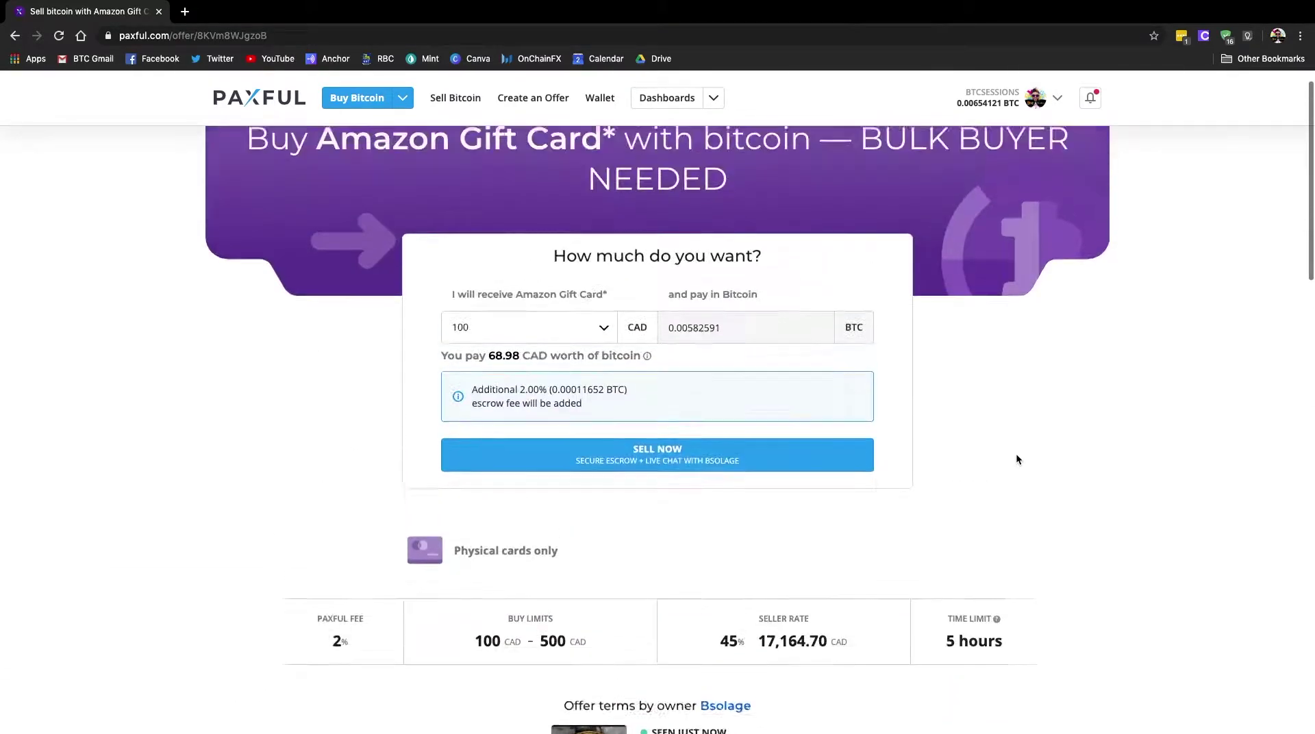
scroll(1016, 459, down, 6)
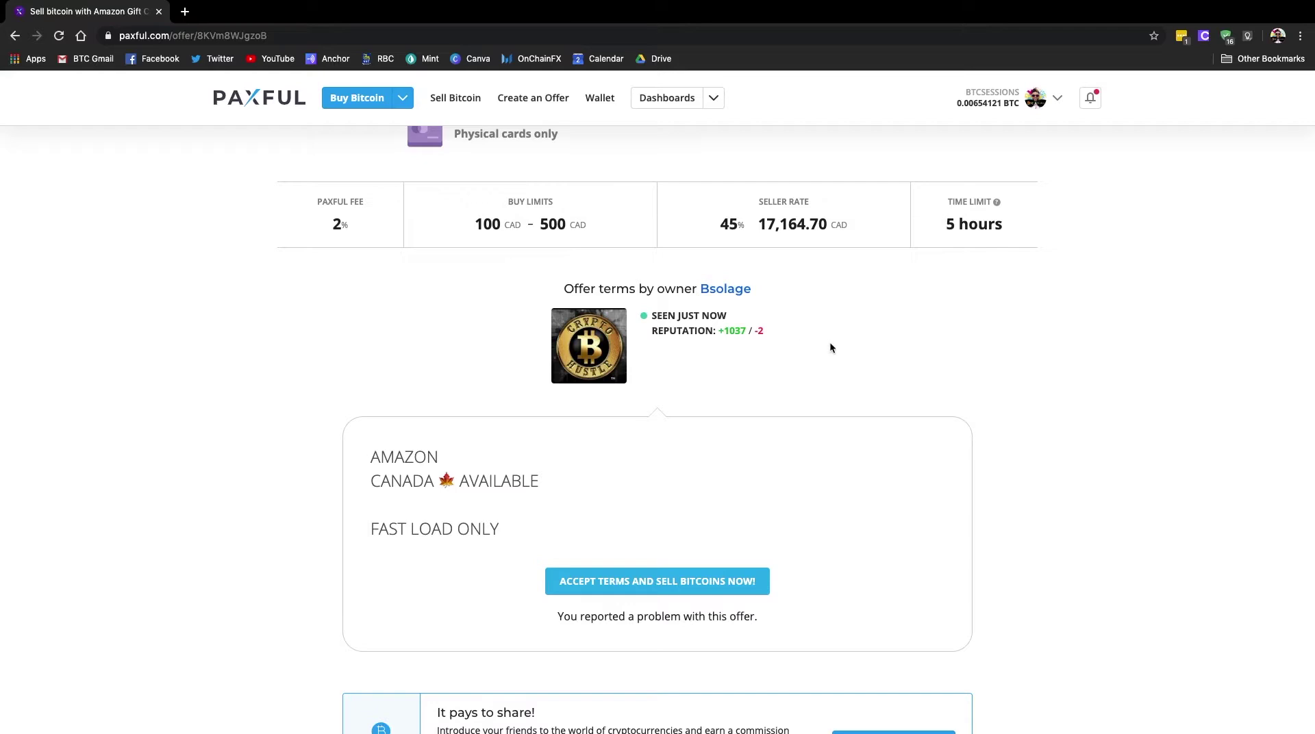
scroll(868, 384, down, 7)
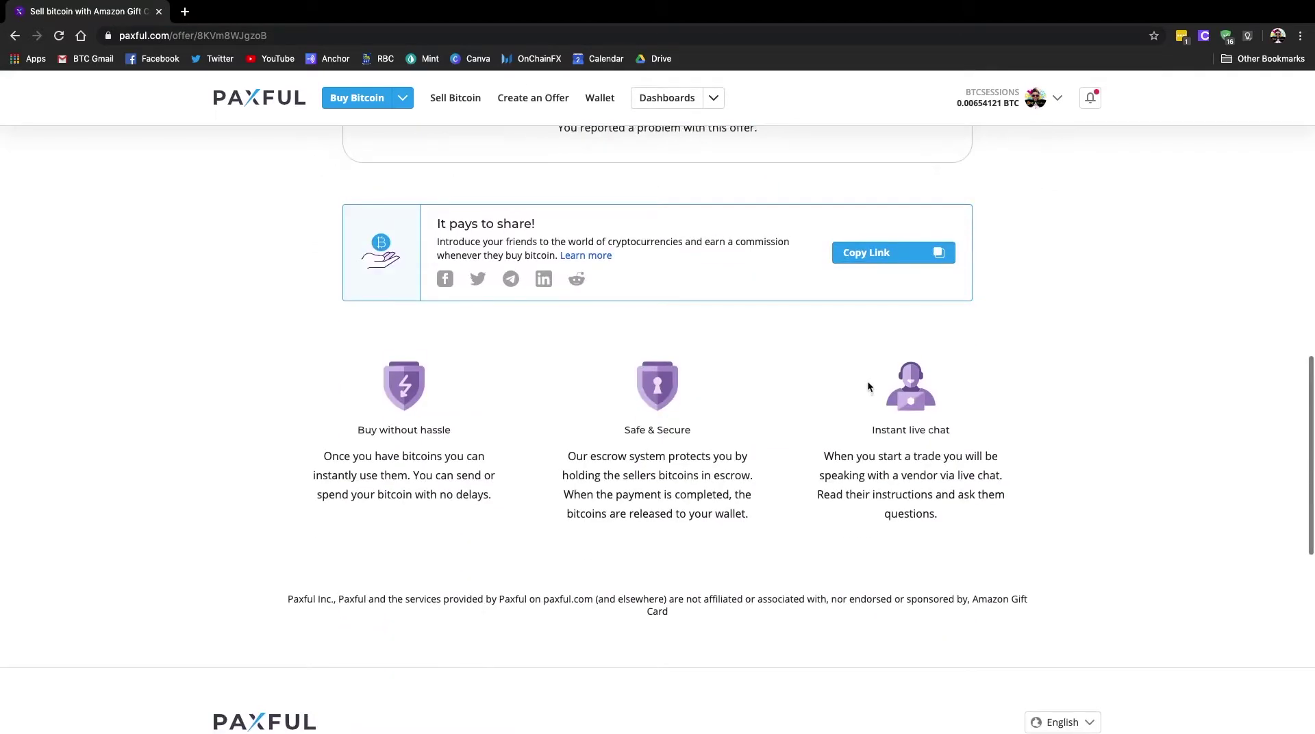
scroll(868, 385, up, 13)
scroll(995, 478, down, 4)
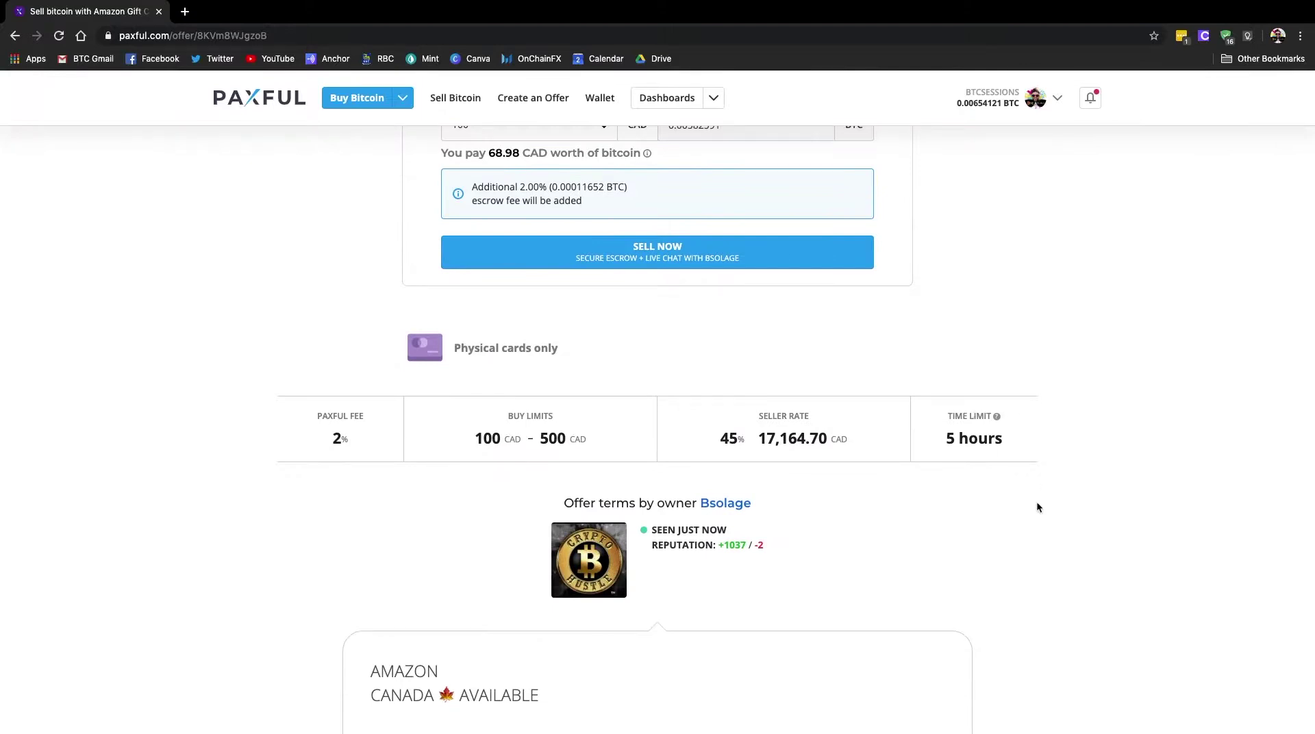
scroll(1037, 503, down, 3)
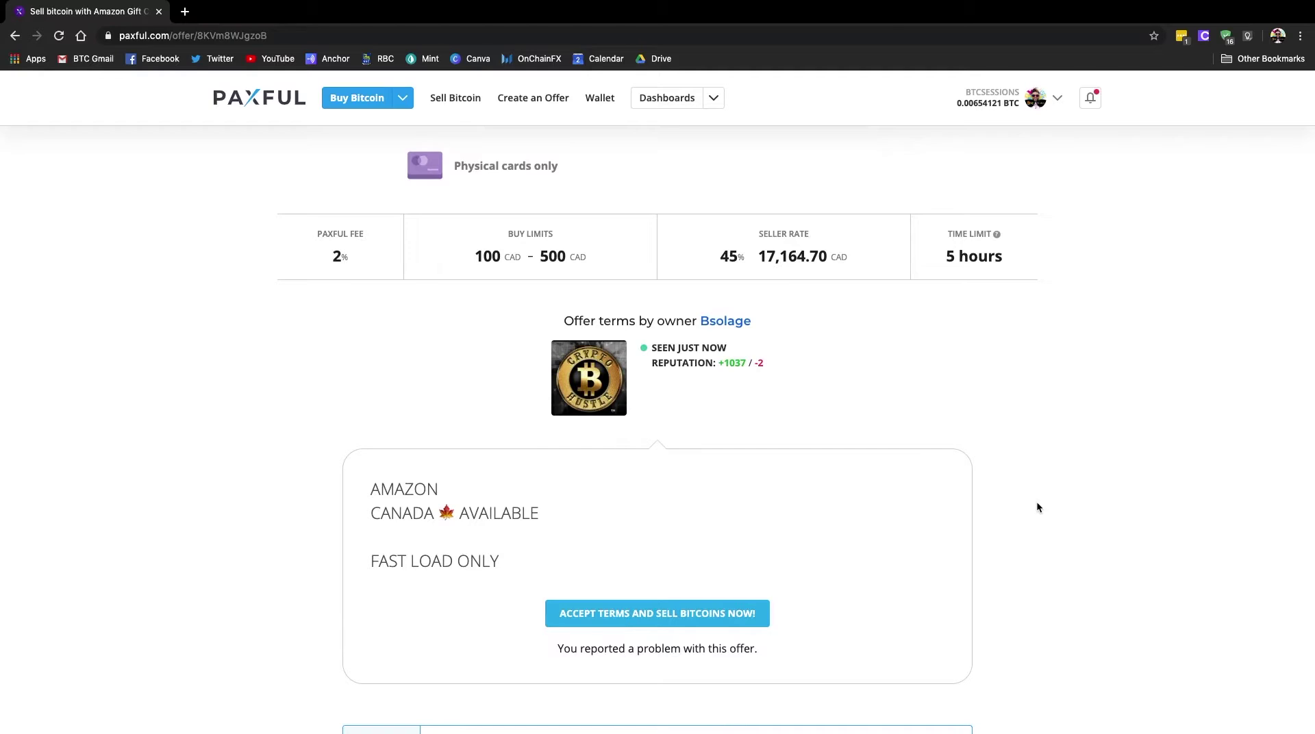
scroll(1037, 507, up, 6)
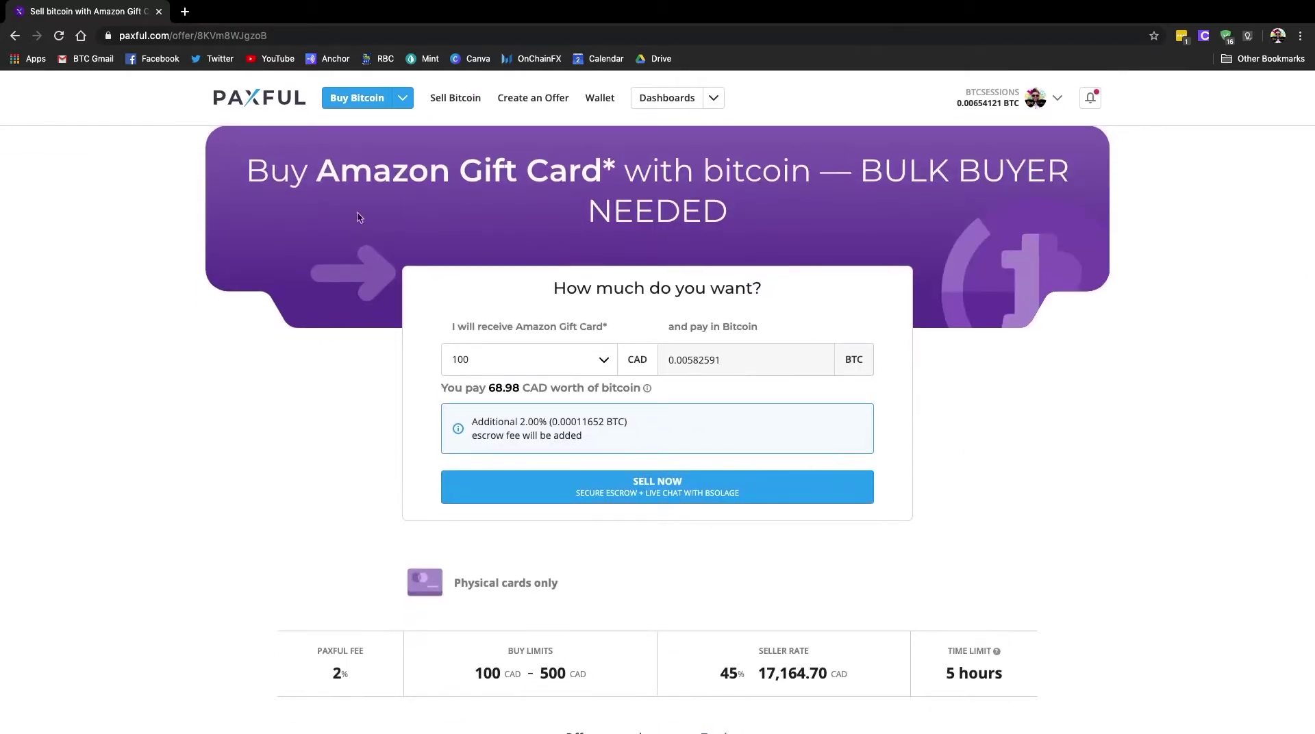
Browse the Sell Bitcoin offers and open the PayPal offer with the 150–3,000 CAD selling limit.
click(456, 98)
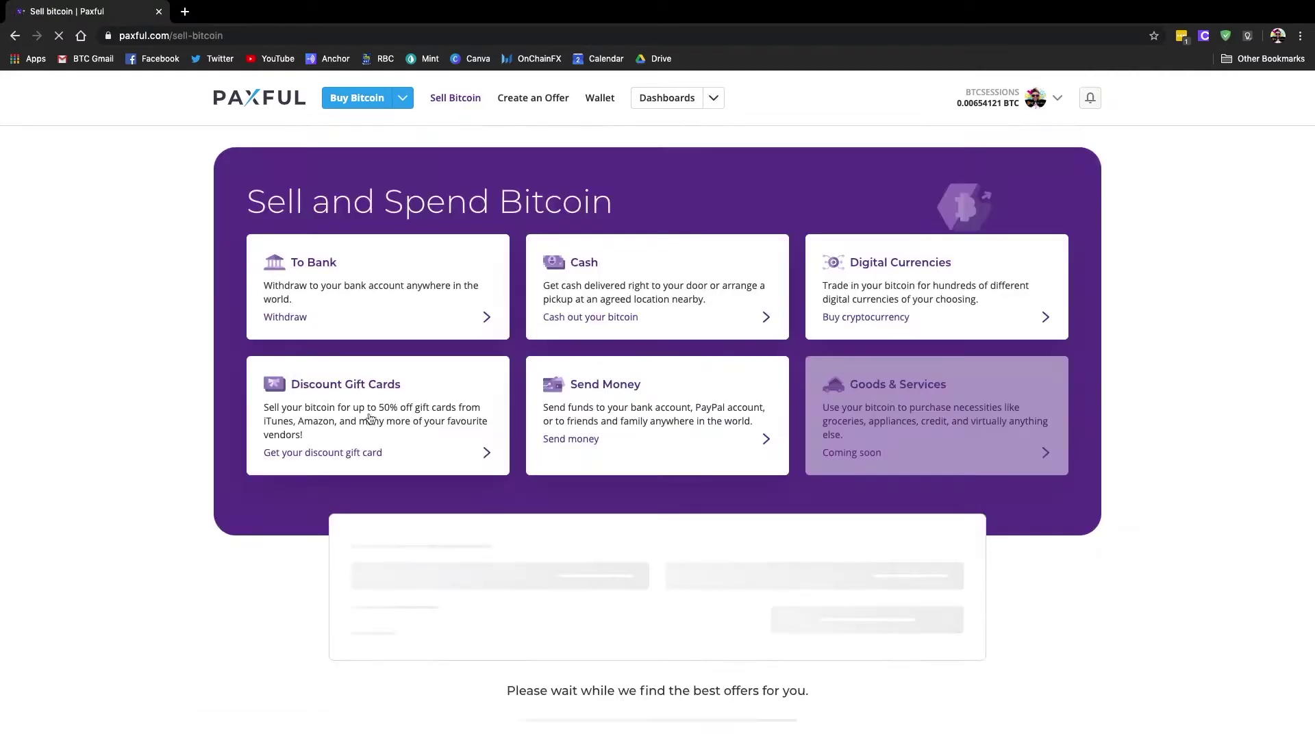
scroll(352, 411, down, 4)
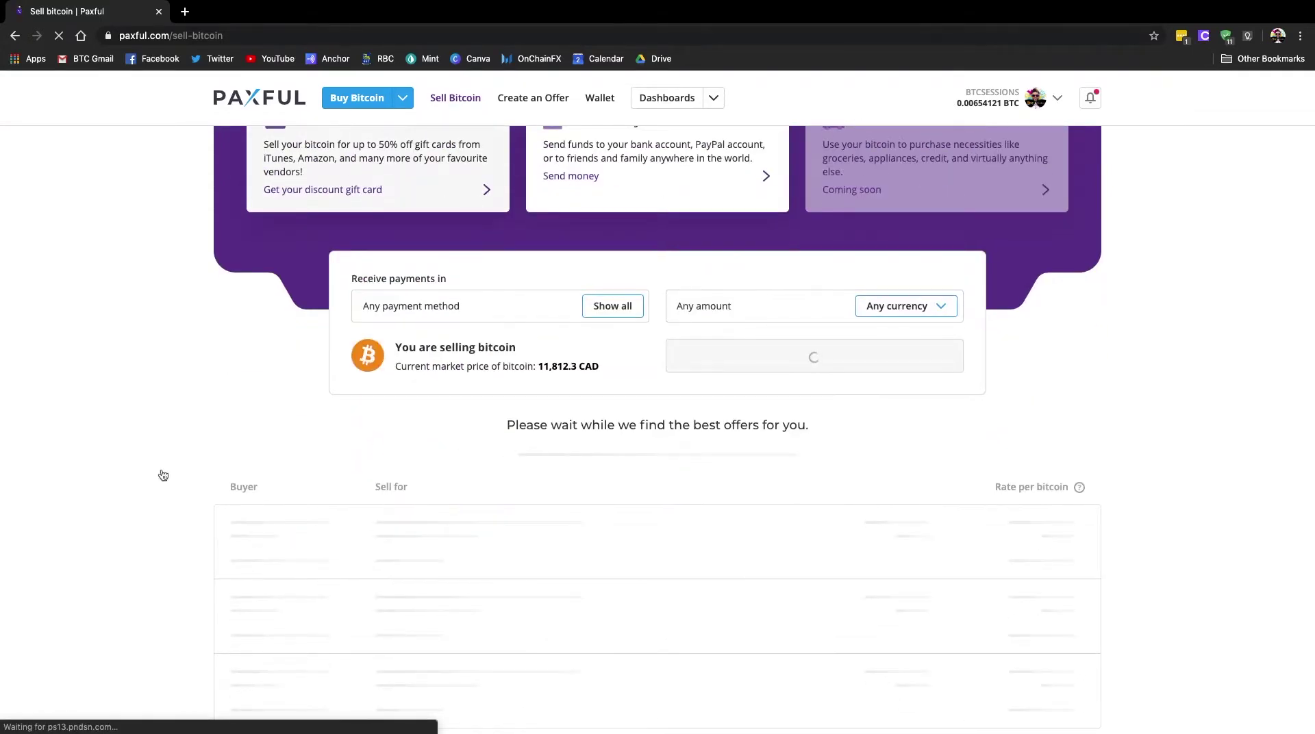
scroll(274, 427, down, 6)
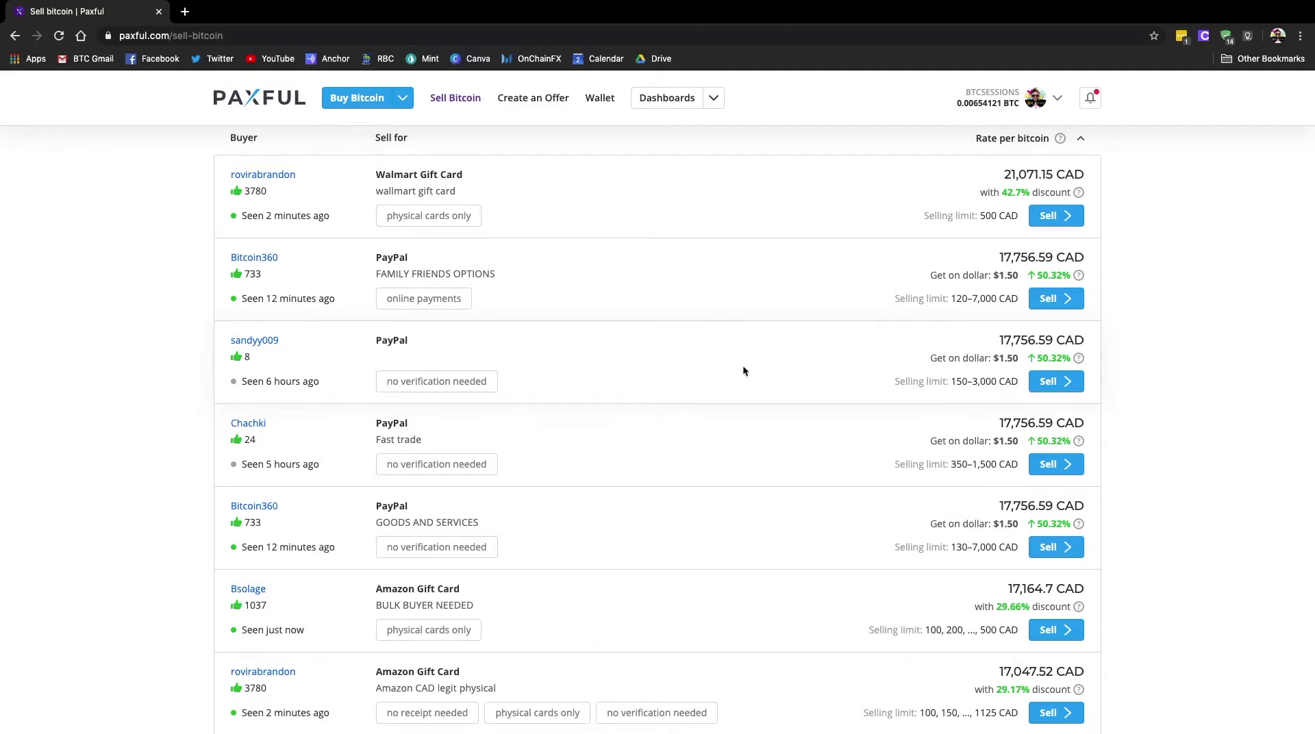
click(1049, 386)
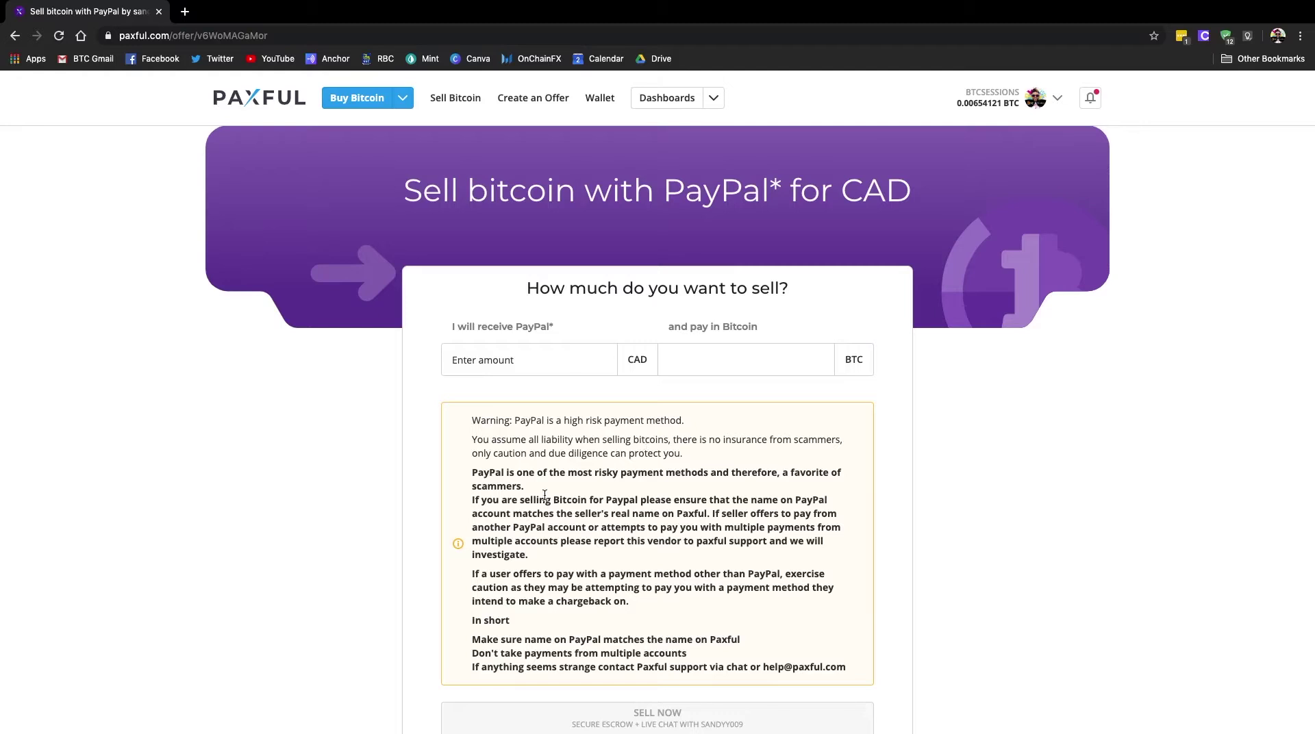
Read the PayPal offer's risk warning about scammers, mismatched account names and payments from multiple accounts.
scroll(522, 521, down, 2)
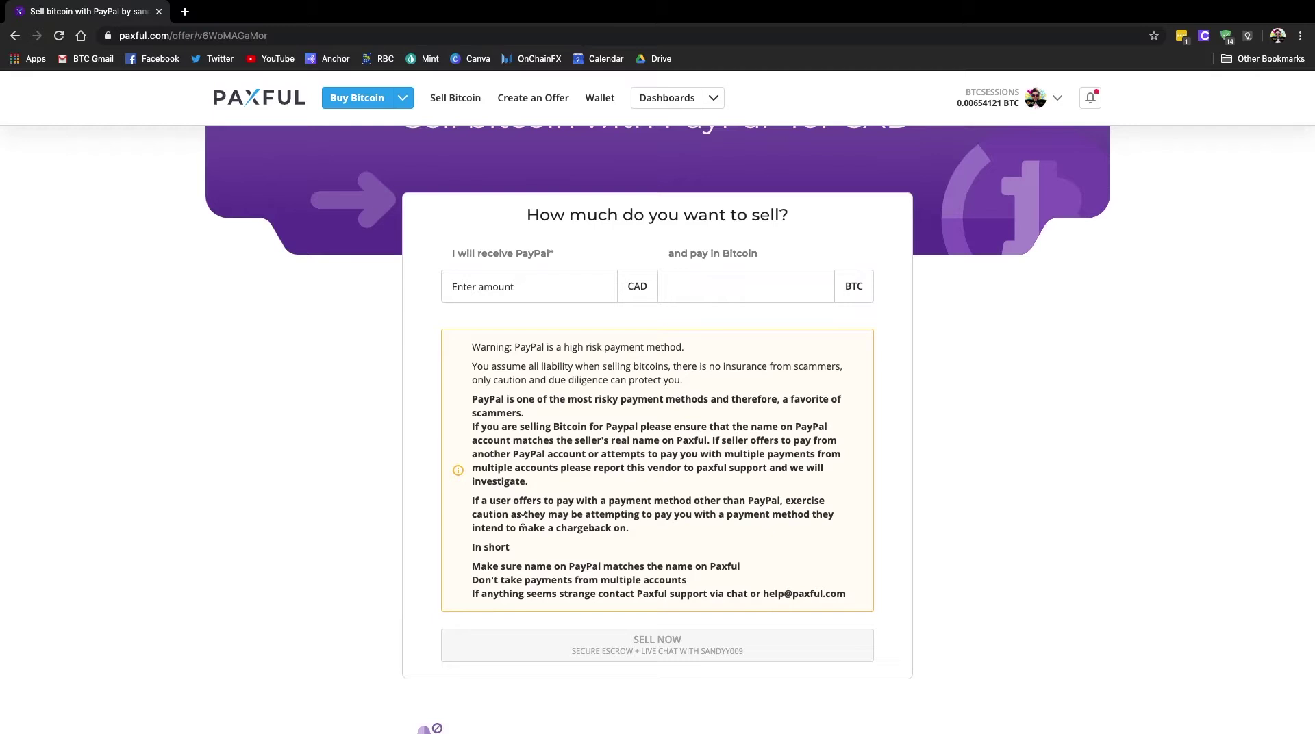
scroll(748, 507, down, 5)
scroll(749, 507, up, 5)
scroll(750, 508, up, 2)
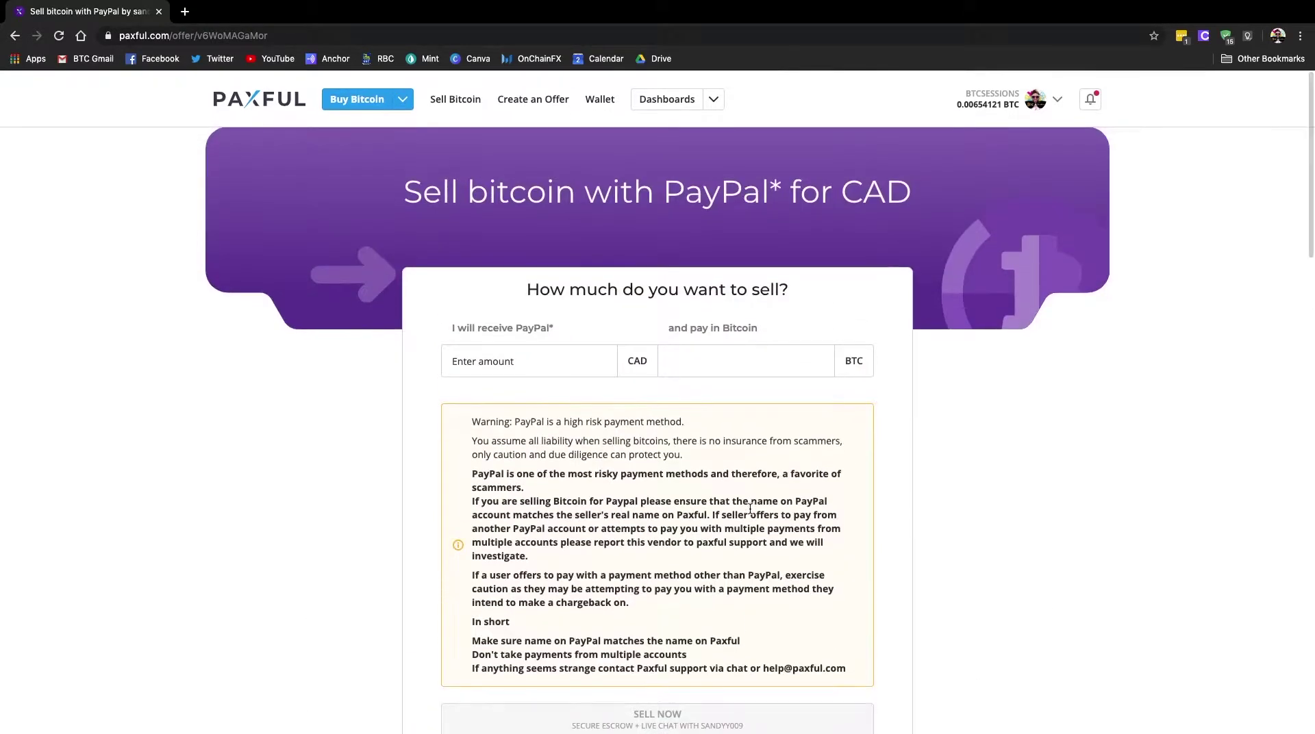
drag(473, 455, 773, 621)
click(695, 610)
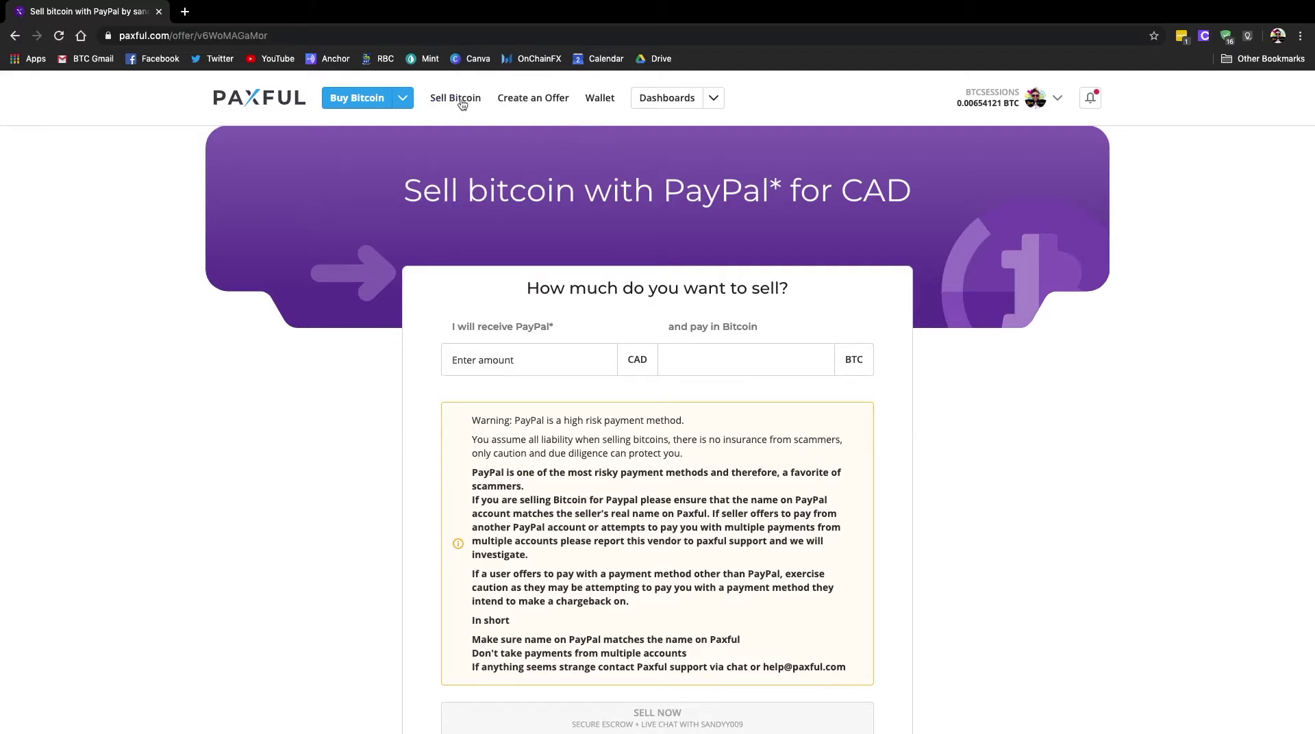
Start creating a new offer and review the sell or buy choice and the available payment methods.
mouse_move(976, 104)
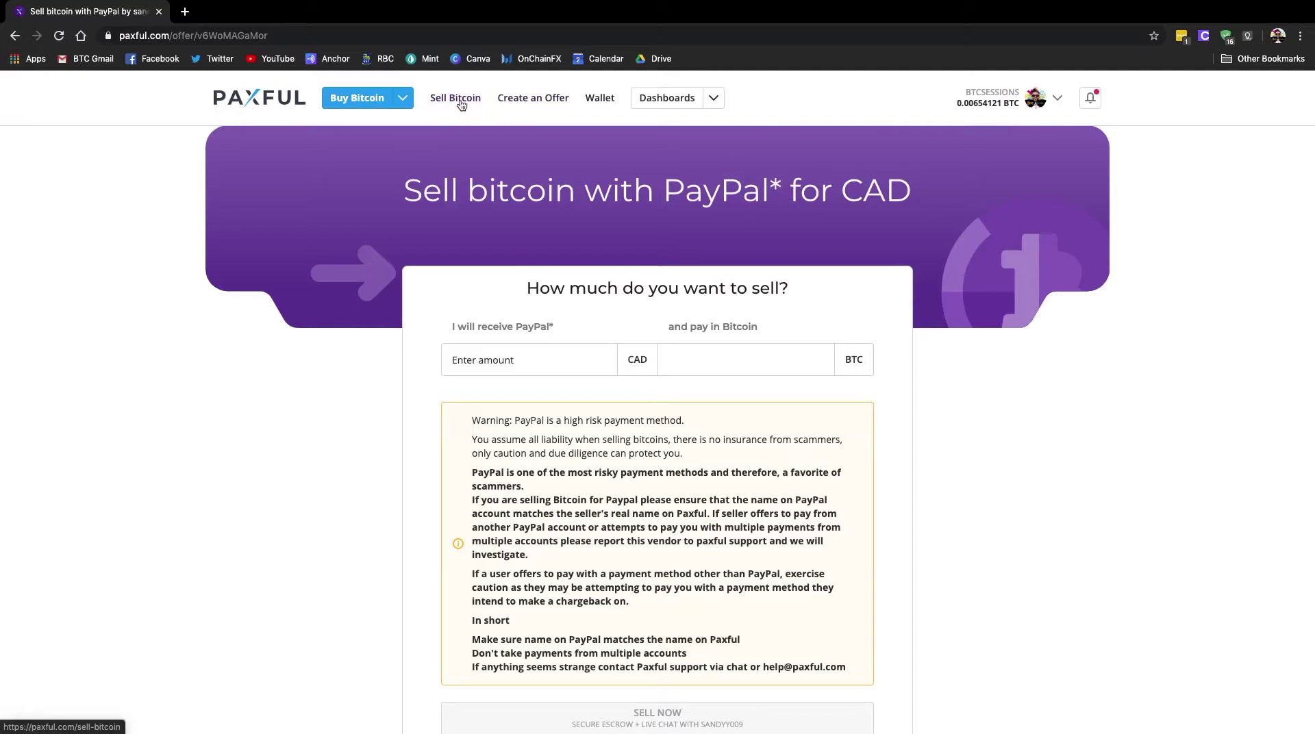
click(538, 99)
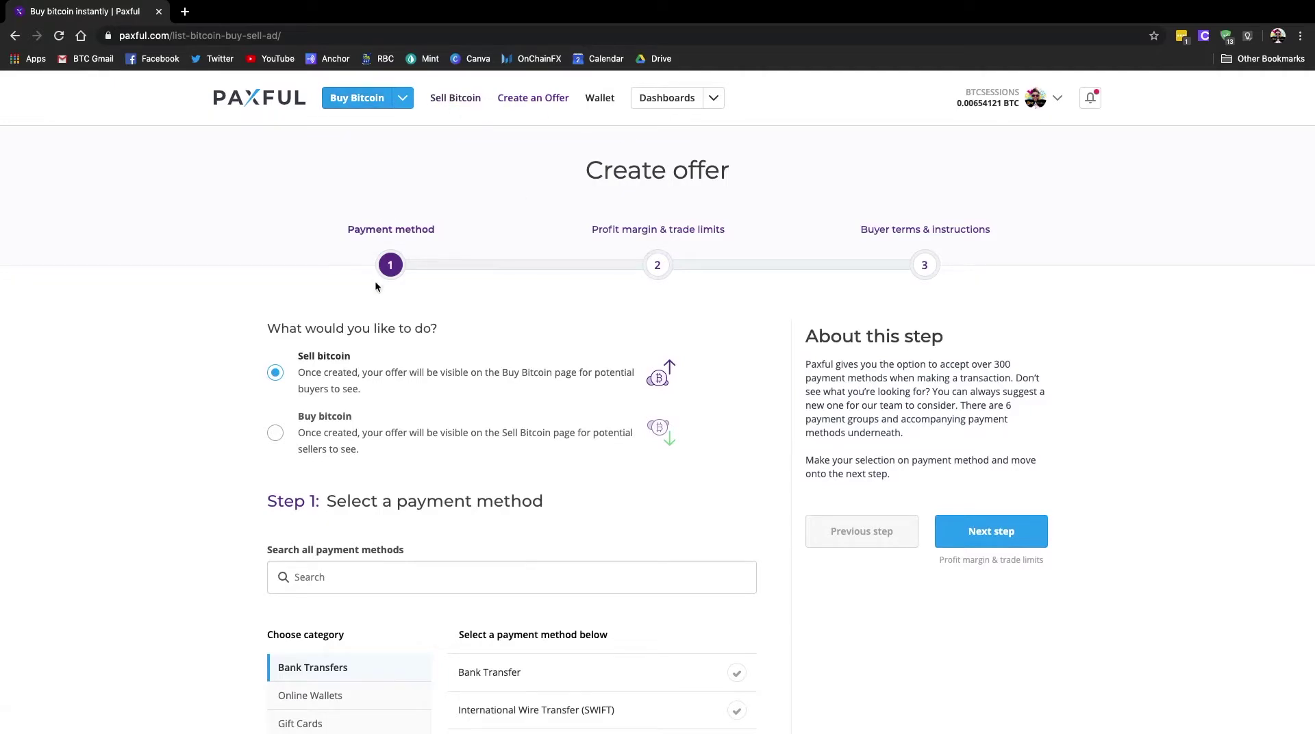
scroll(376, 282, down, 3)
scroll(375, 283, down, 1)
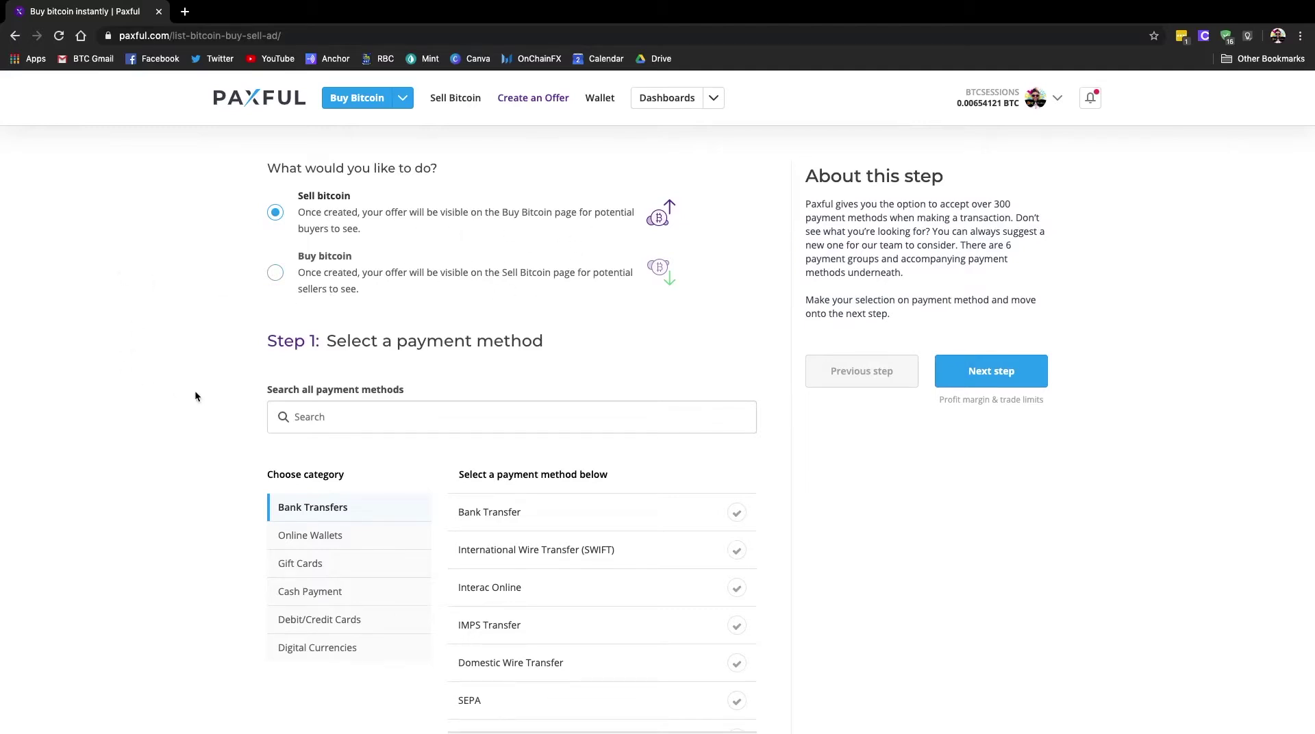
scroll(194, 395, down, 2)
scroll(194, 396, up, 1)
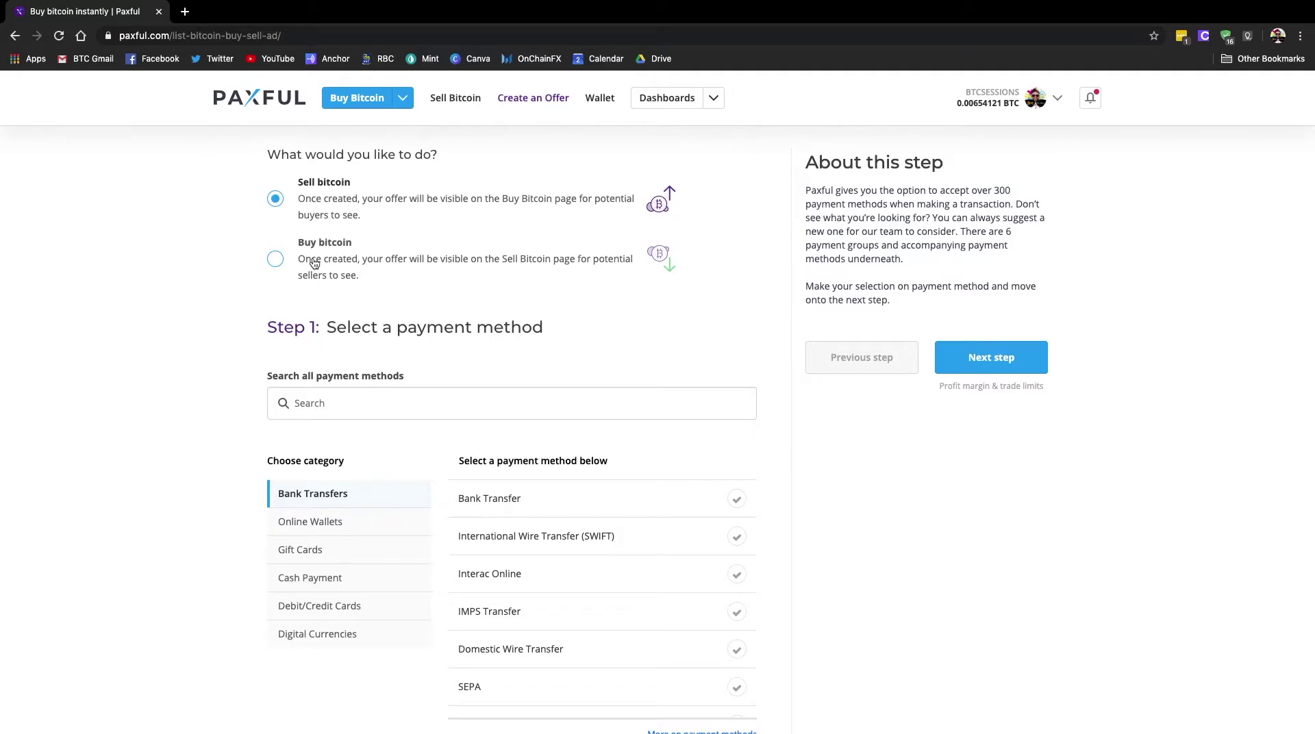
scroll(315, 264, down, 1)
scroll(314, 263, up, 2)
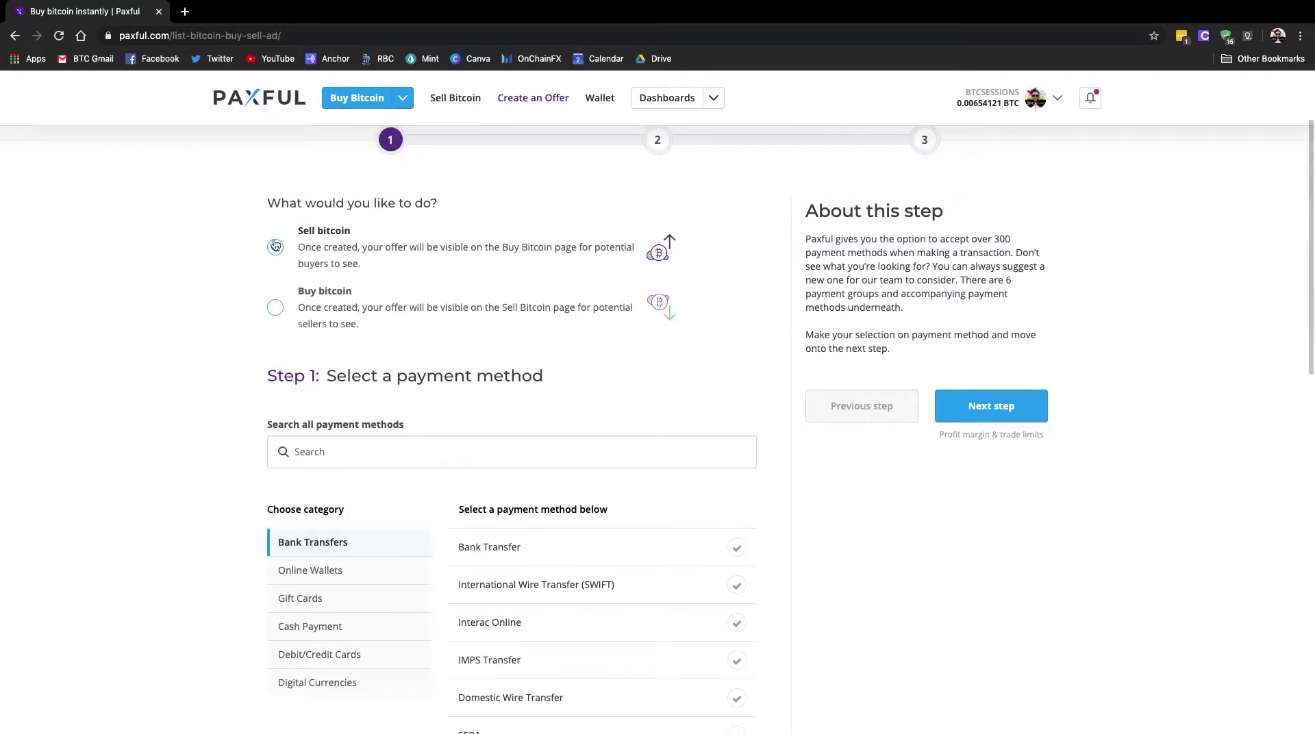
scroll(209, 518, down, 3)
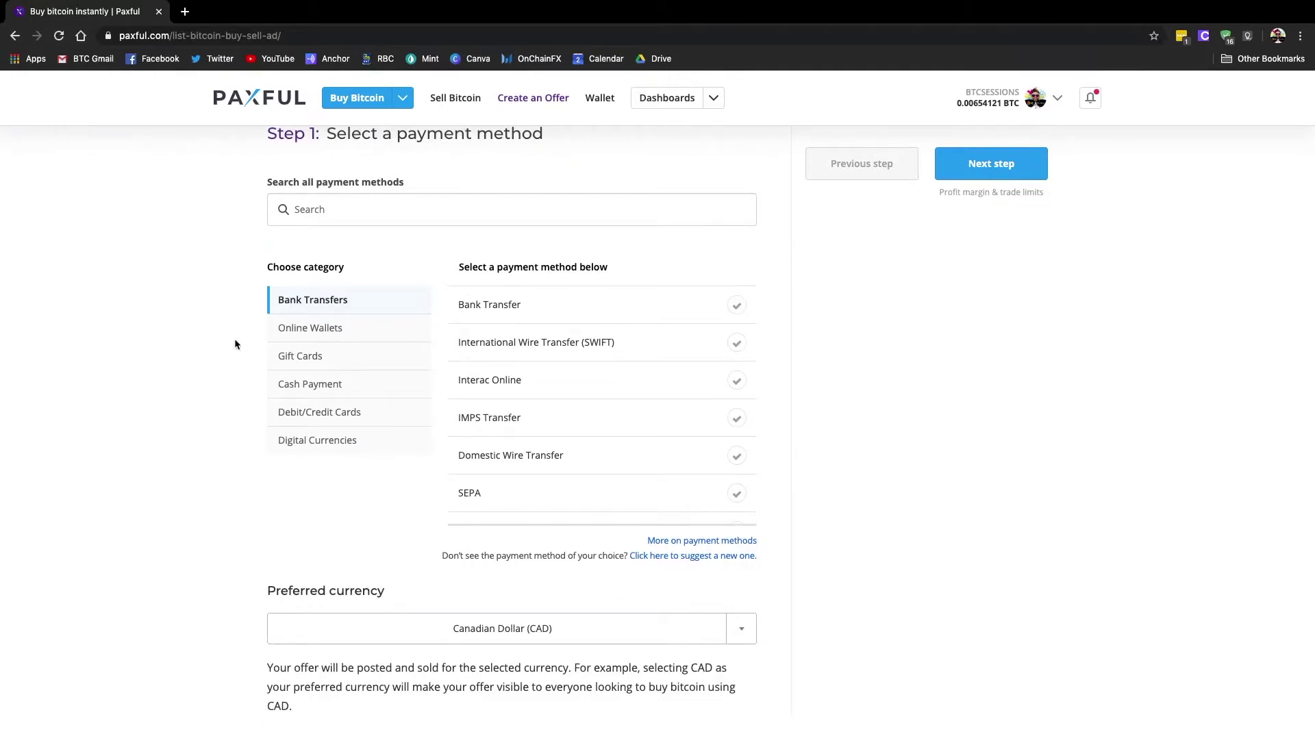
Choose Amazon Gift Card as the payment method for the CAD sell offer and proceed to profit margin and trade limits.
click(287, 361)
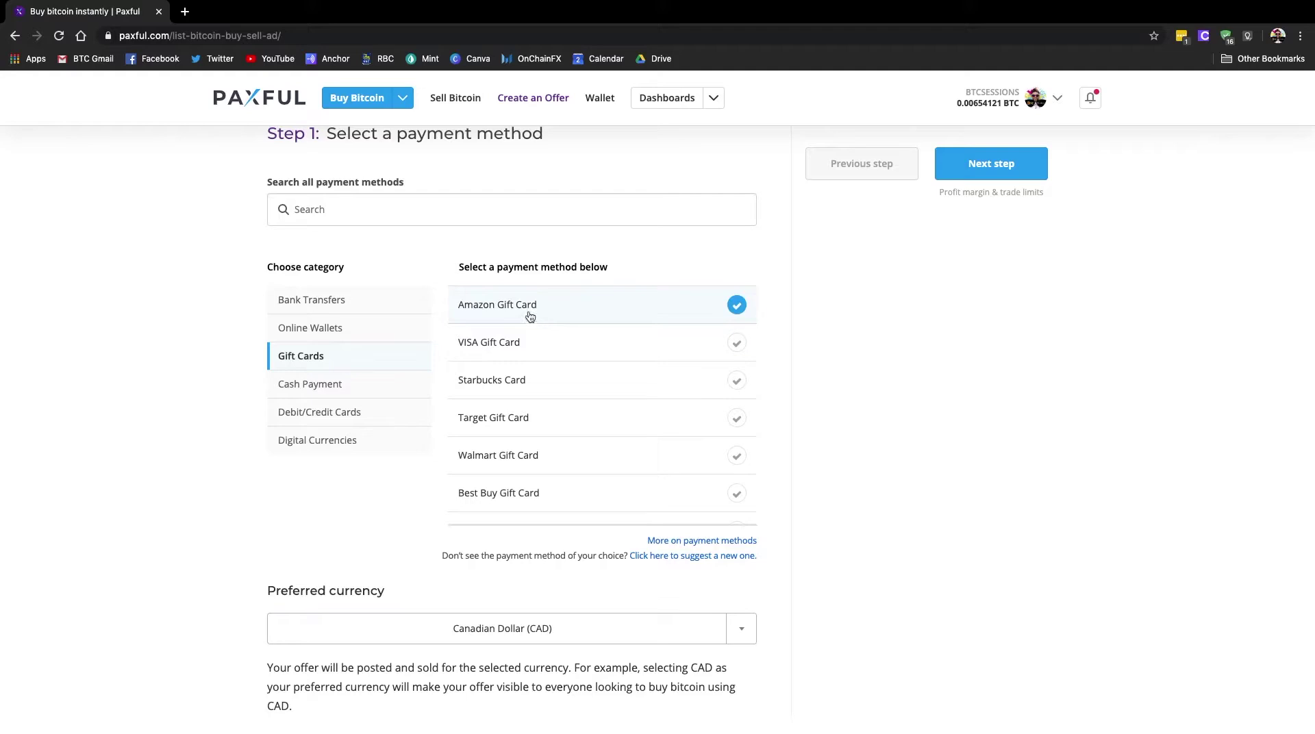
click(587, 303)
scroll(778, 464, down, 3)
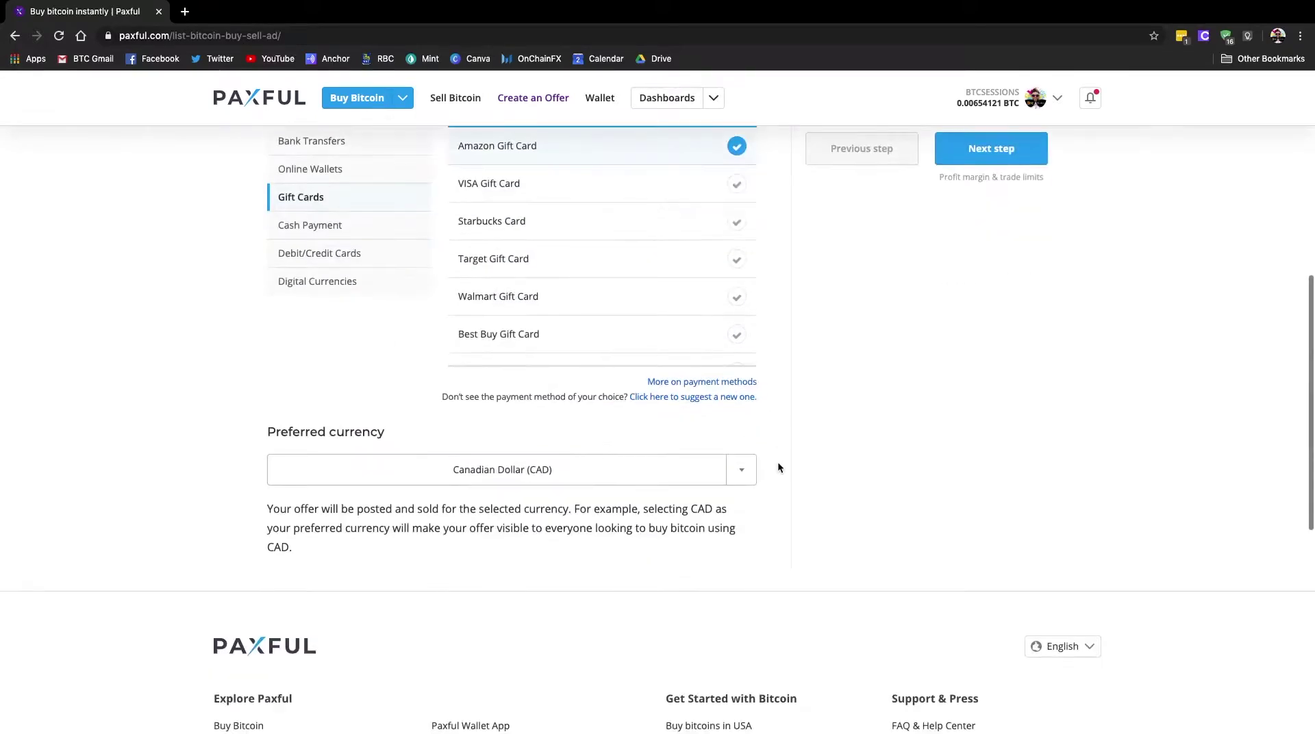
scroll(778, 465, down, 1)
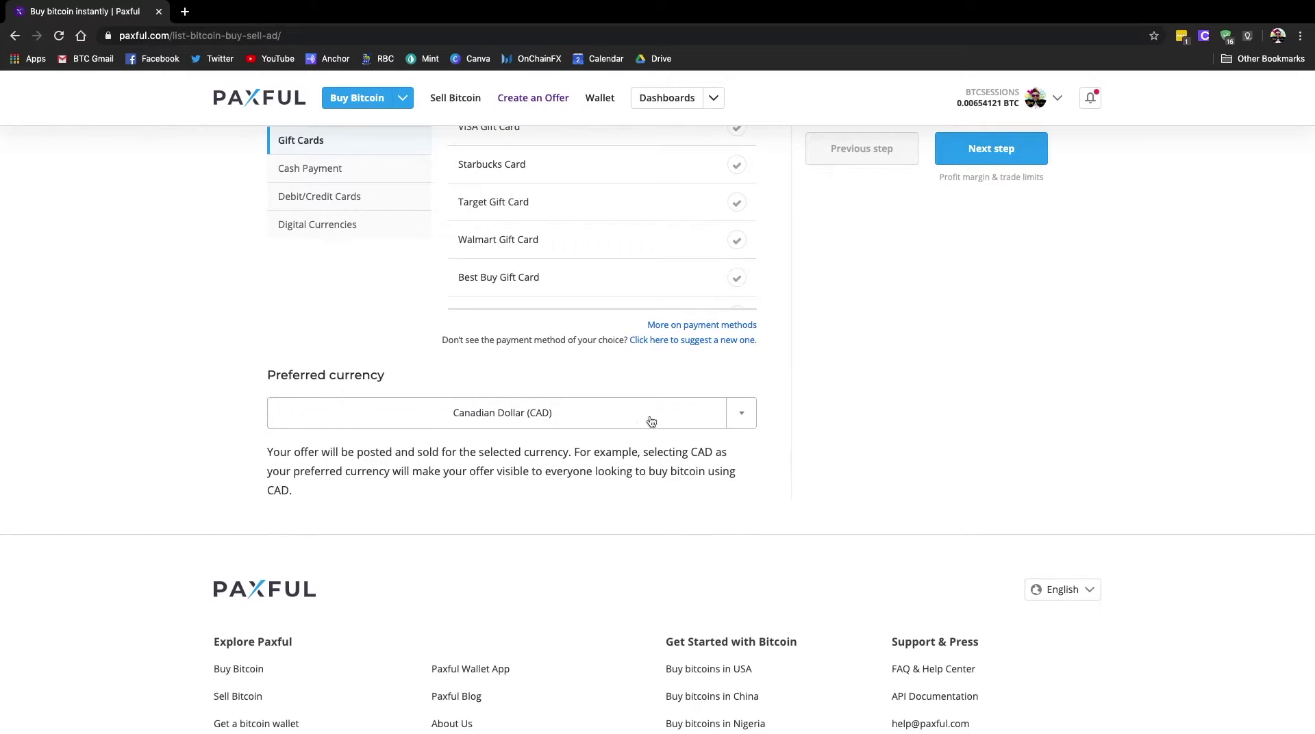
scroll(574, 544, down, 2)
scroll(574, 545, up, 5)
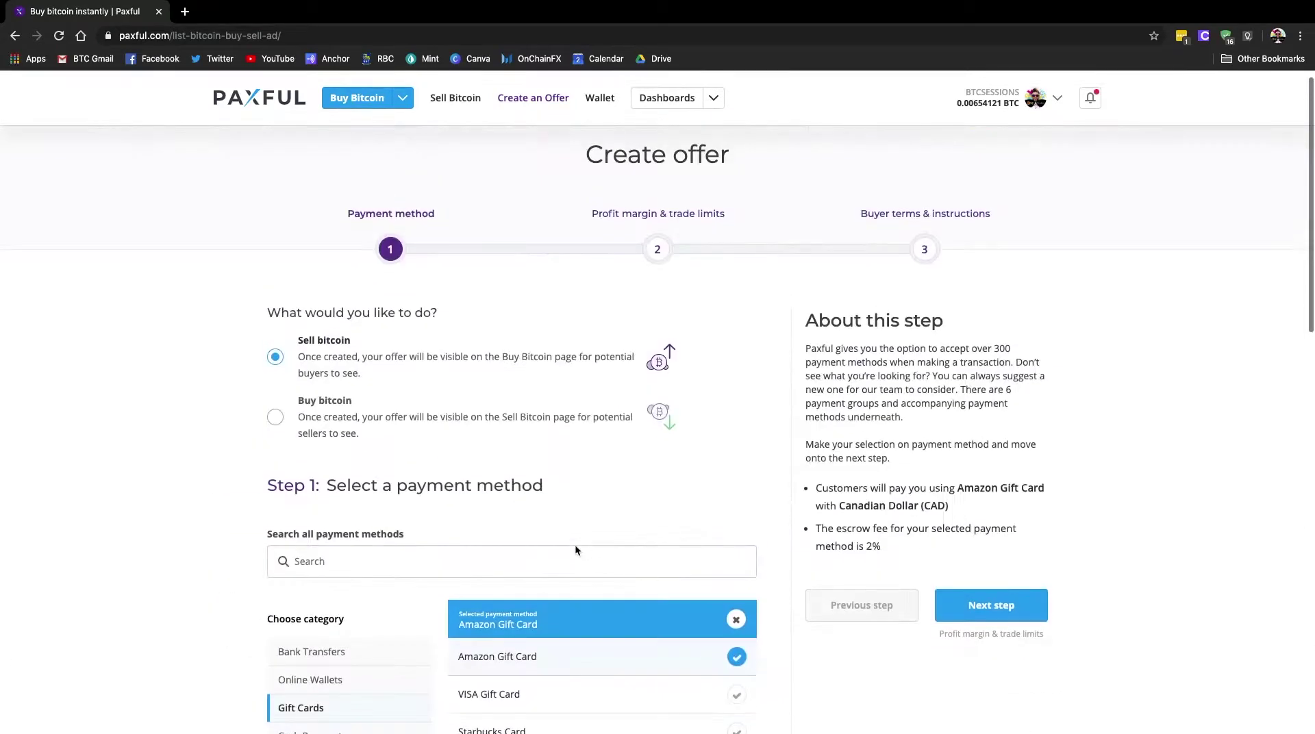
click(989, 612)
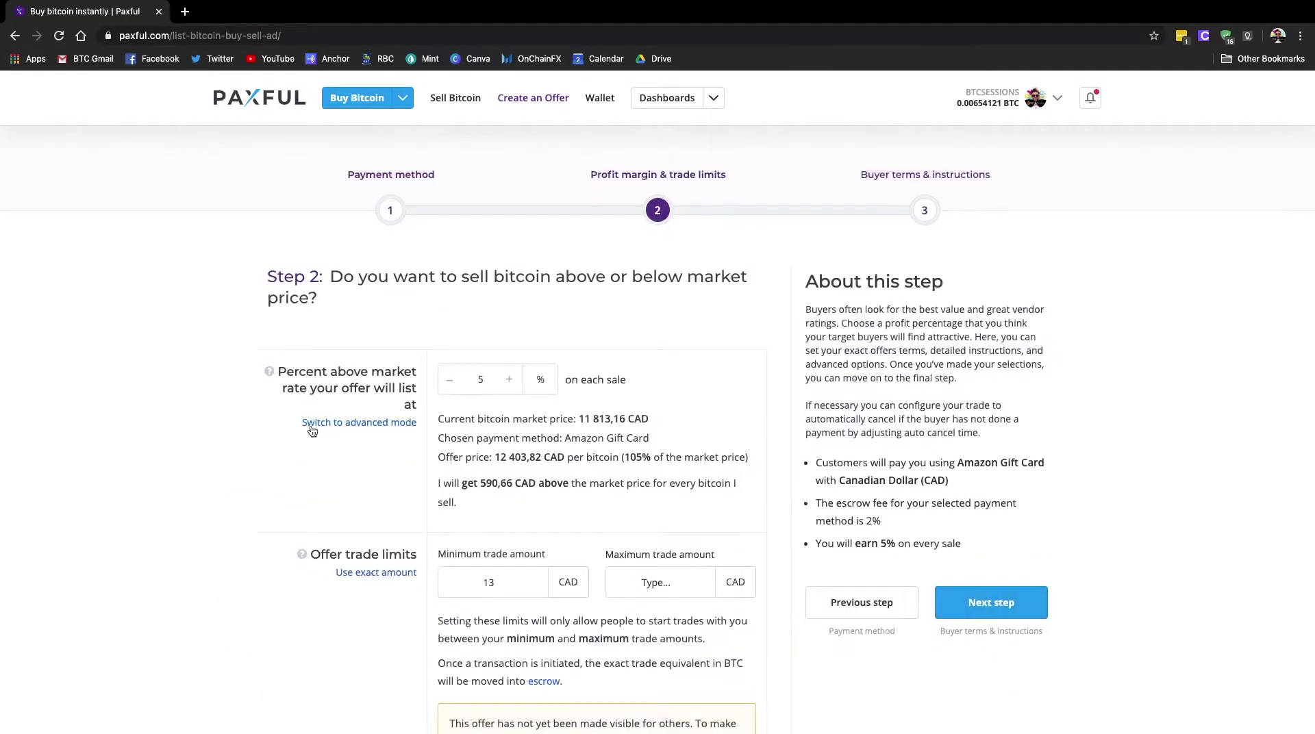
Set the offer's percent above market rate to 15%.
scroll(218, 406, down, 1)
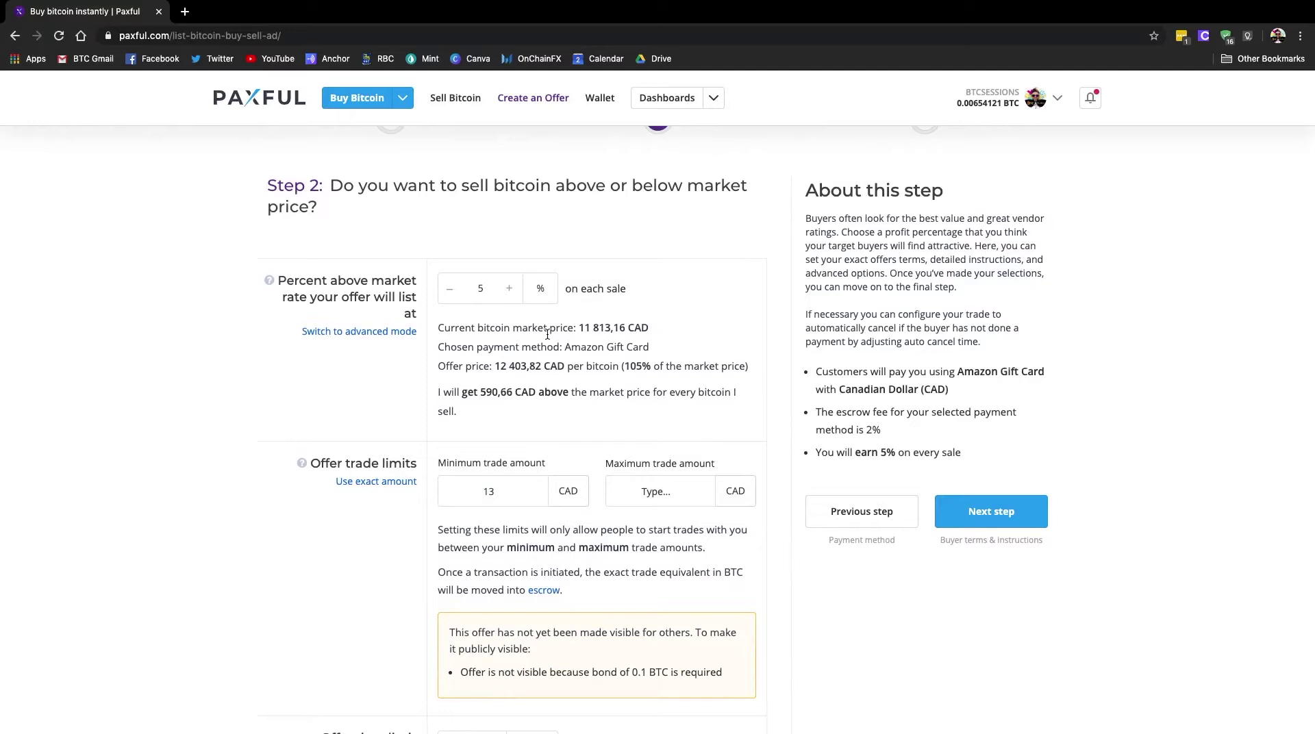
click(508, 289)
click(508, 289)
click(509, 289)
click(509, 289)
click(508, 289)
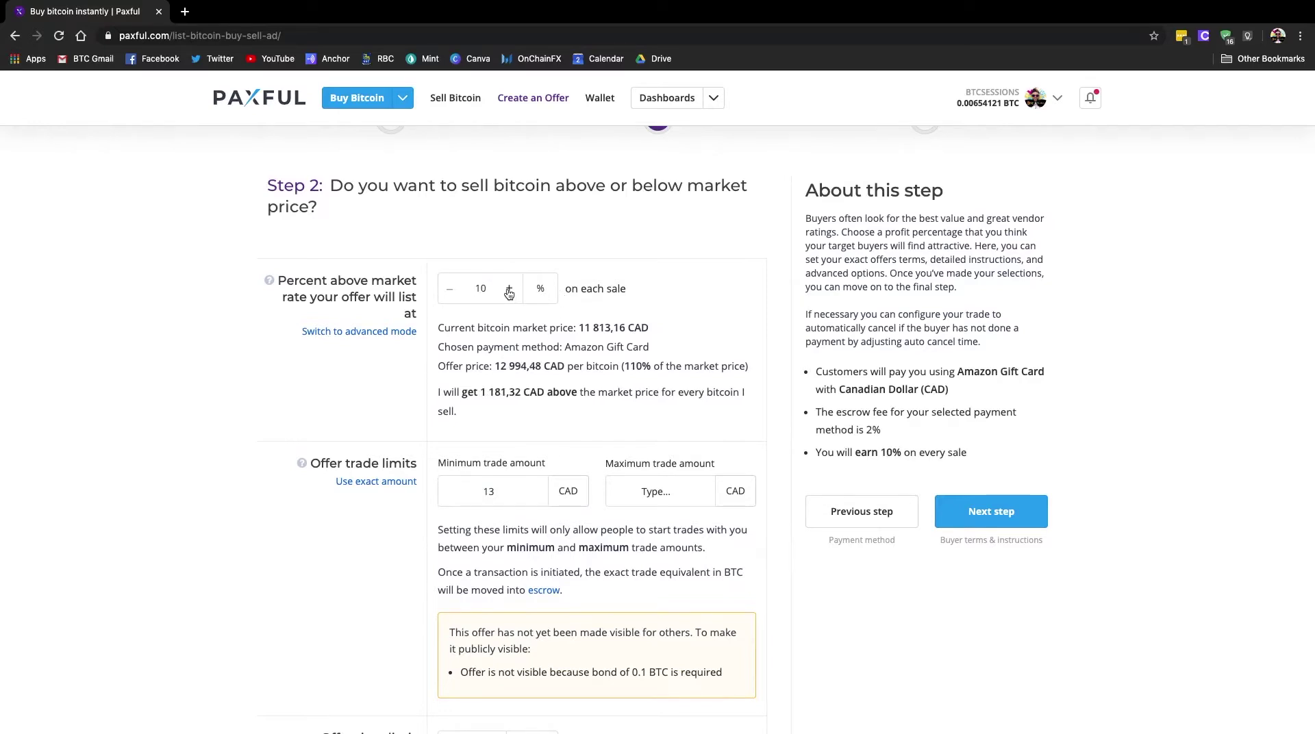
click(509, 289)
click(509, 288)
click(509, 289)
click(509, 289)
click(508, 289)
Set the offer trade limits to a minimum of 100 CAD and a maximum of 500 CAD.
scroll(637, 368, down, 3)
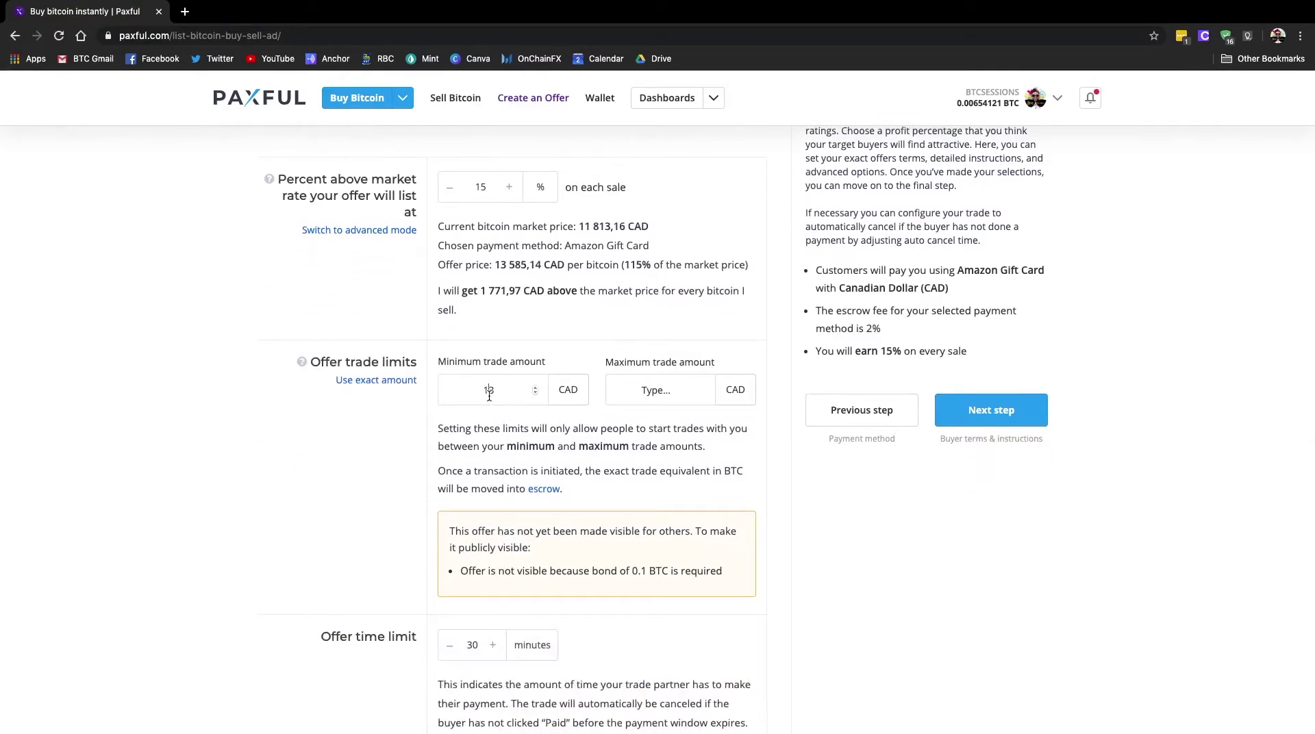
double_click(489, 390)
text(100)
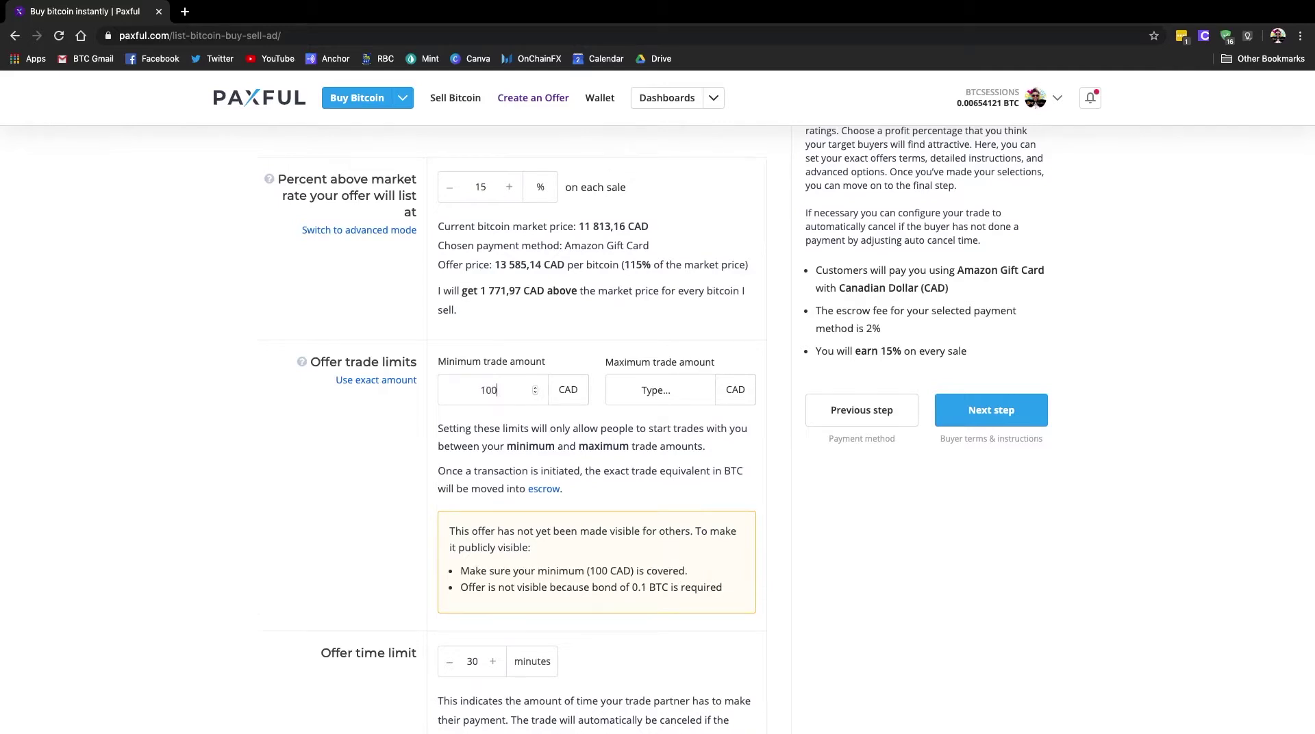
click(649, 387)
text(500)
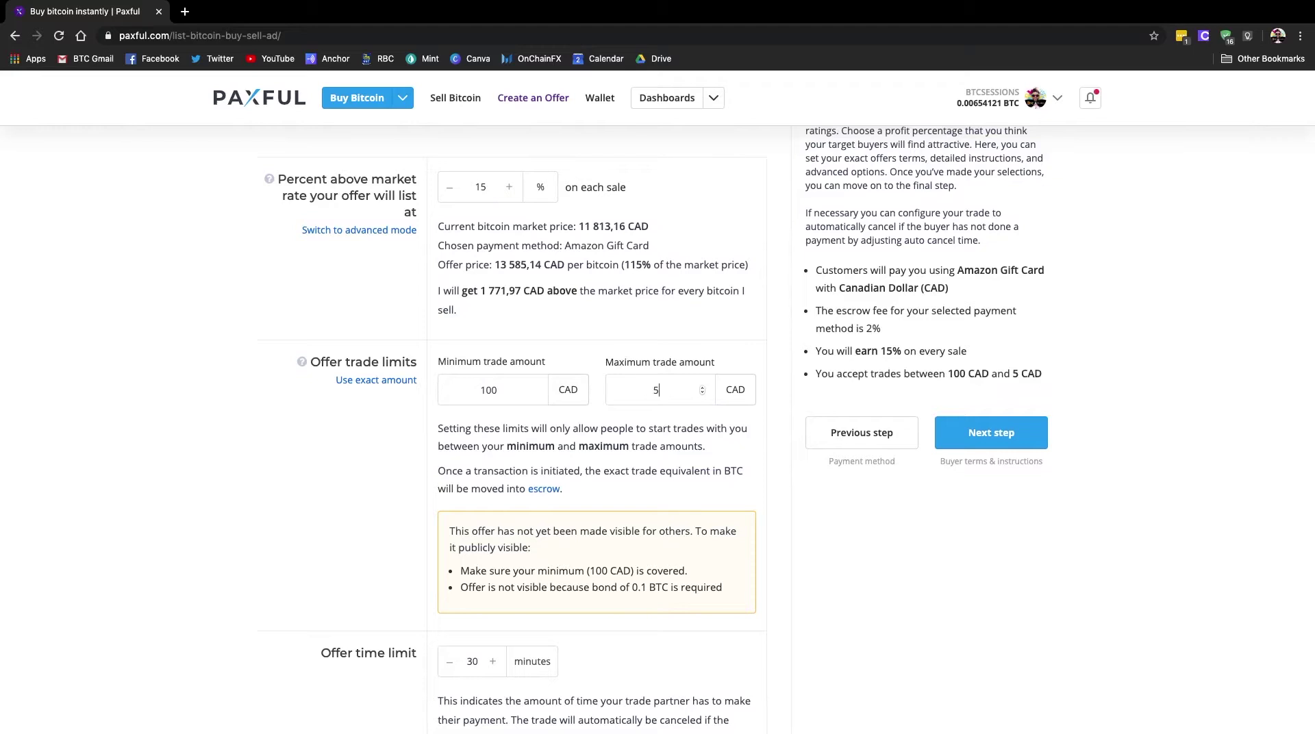
Review the offer time limit and trade settings, and proceed to the buyer terms and instructions.
scroll(807, 450, down, 5)
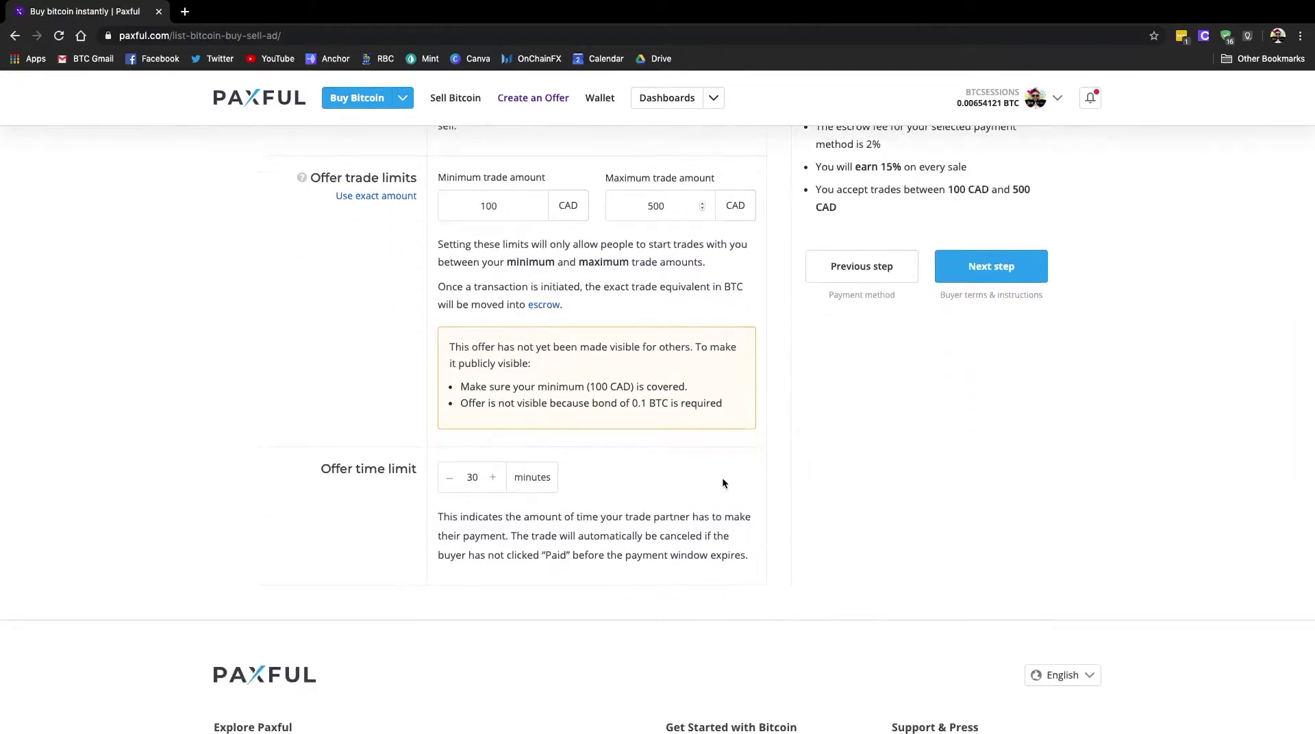
scroll(722, 482, up, 1)
scroll(722, 482, down, 2)
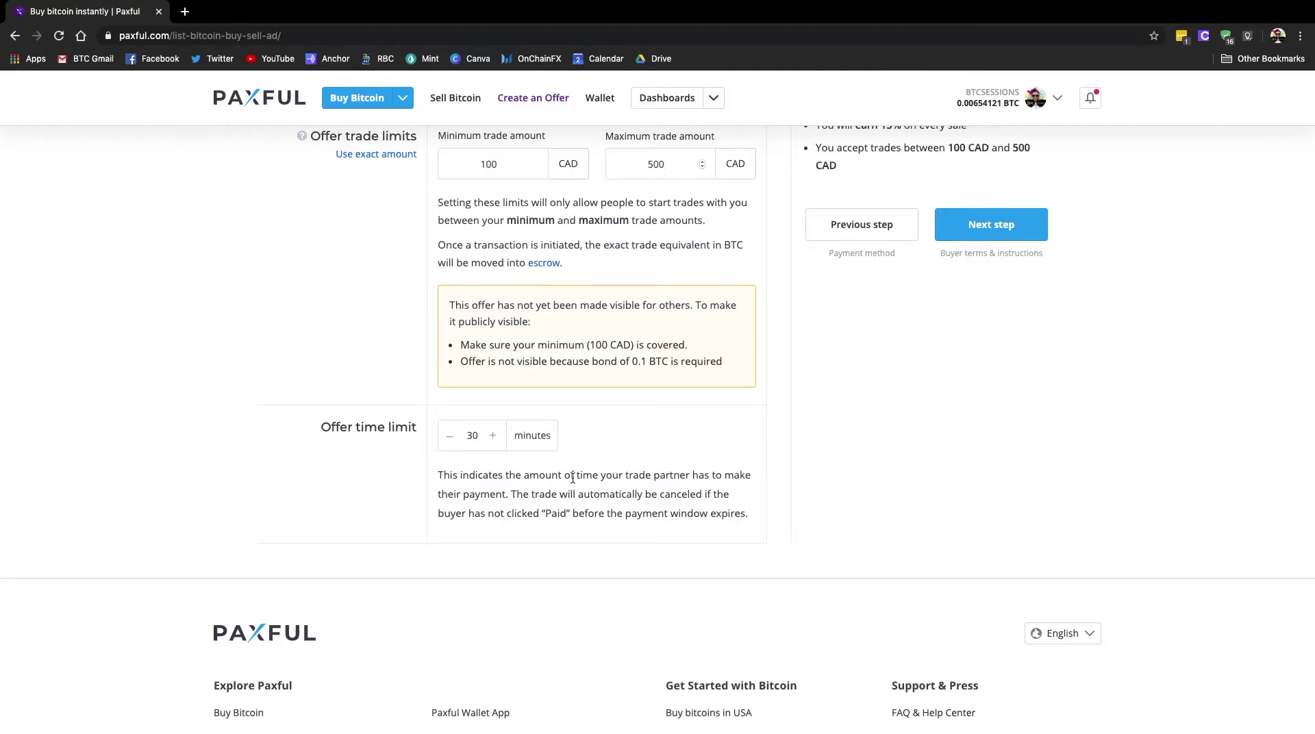
scroll(857, 405, up, 5)
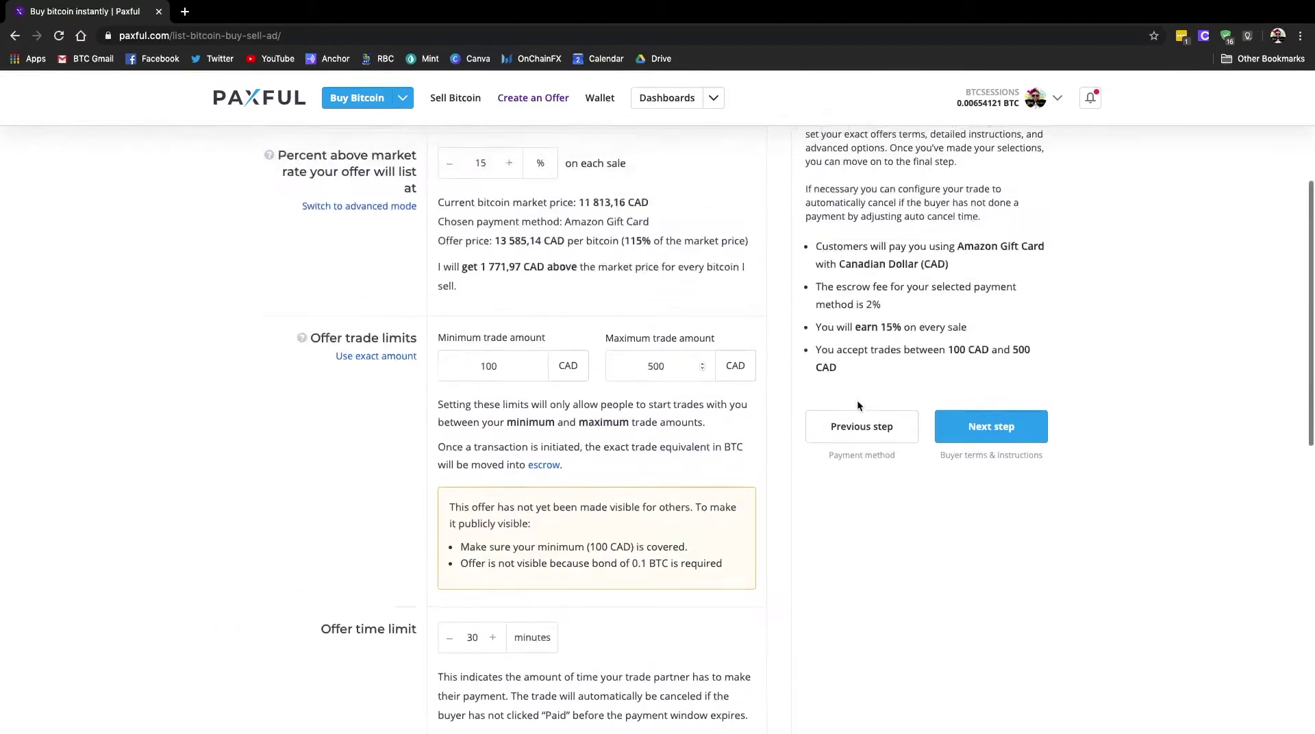
scroll(857, 401, down, 1)
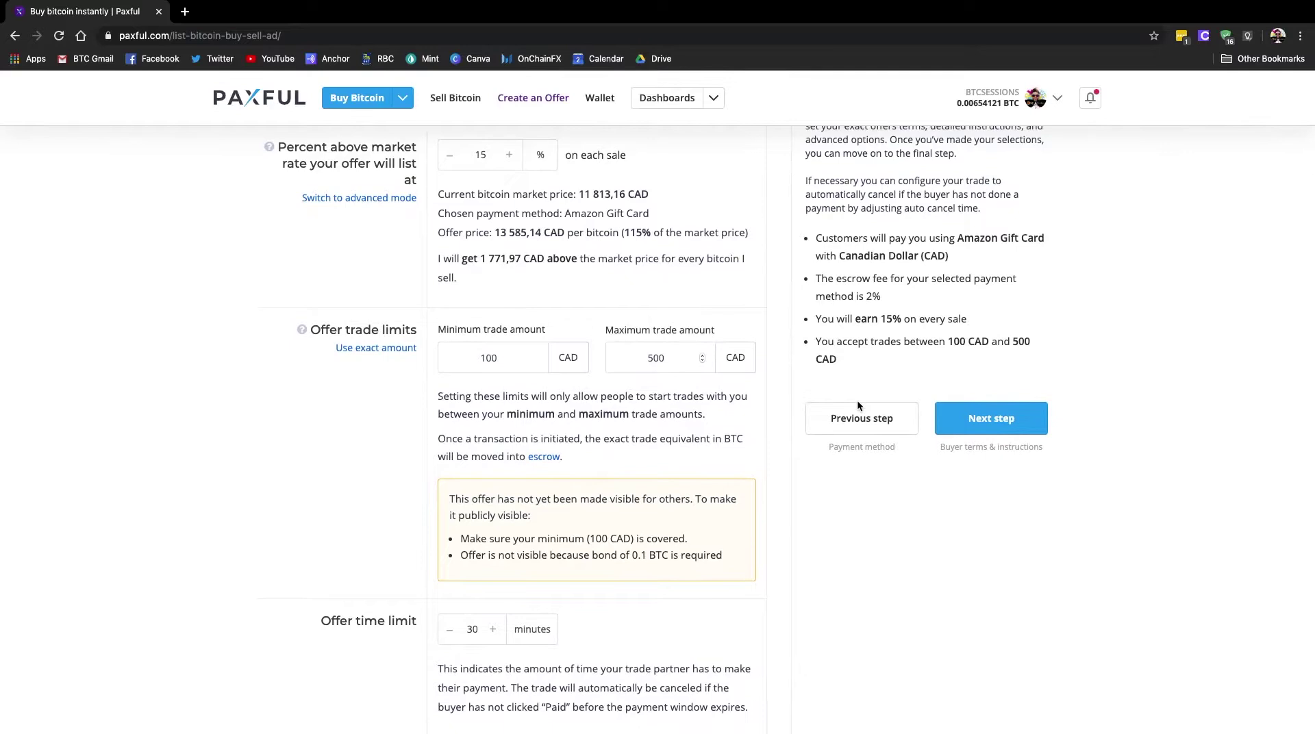
scroll(858, 404, up, 2)
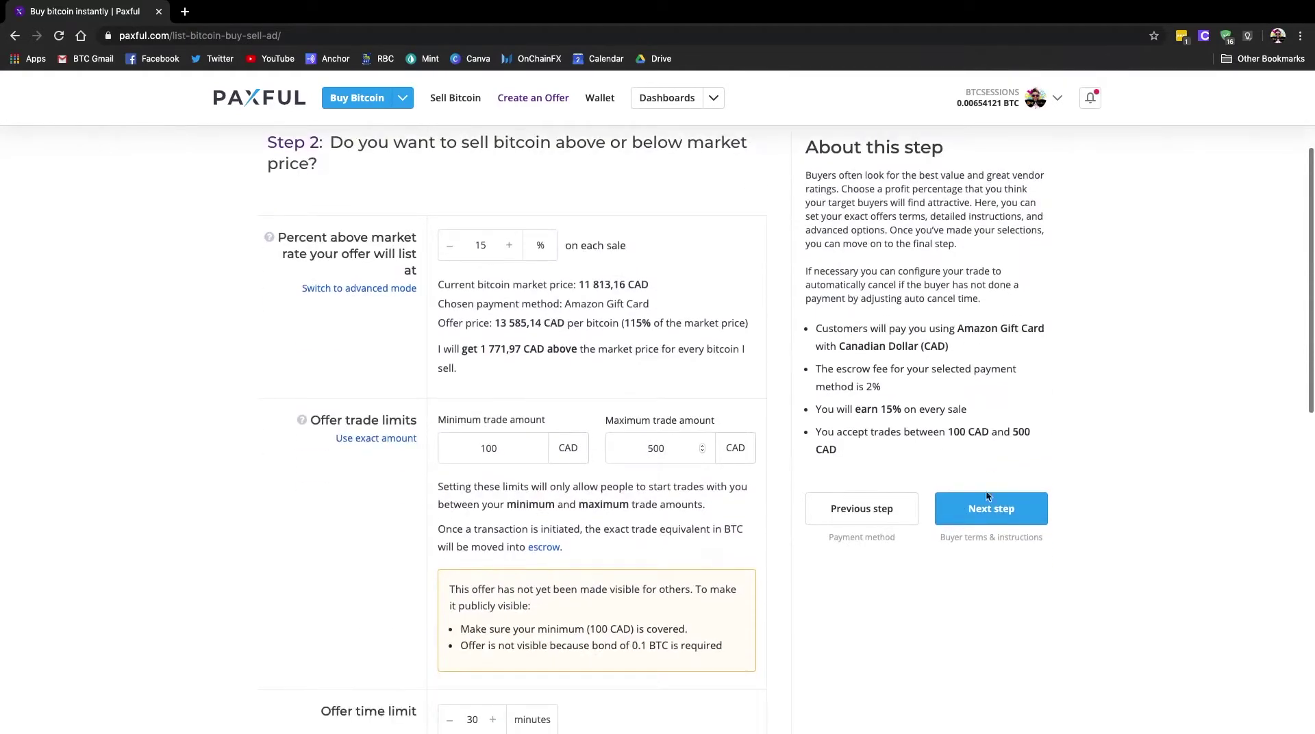
click(983, 523)
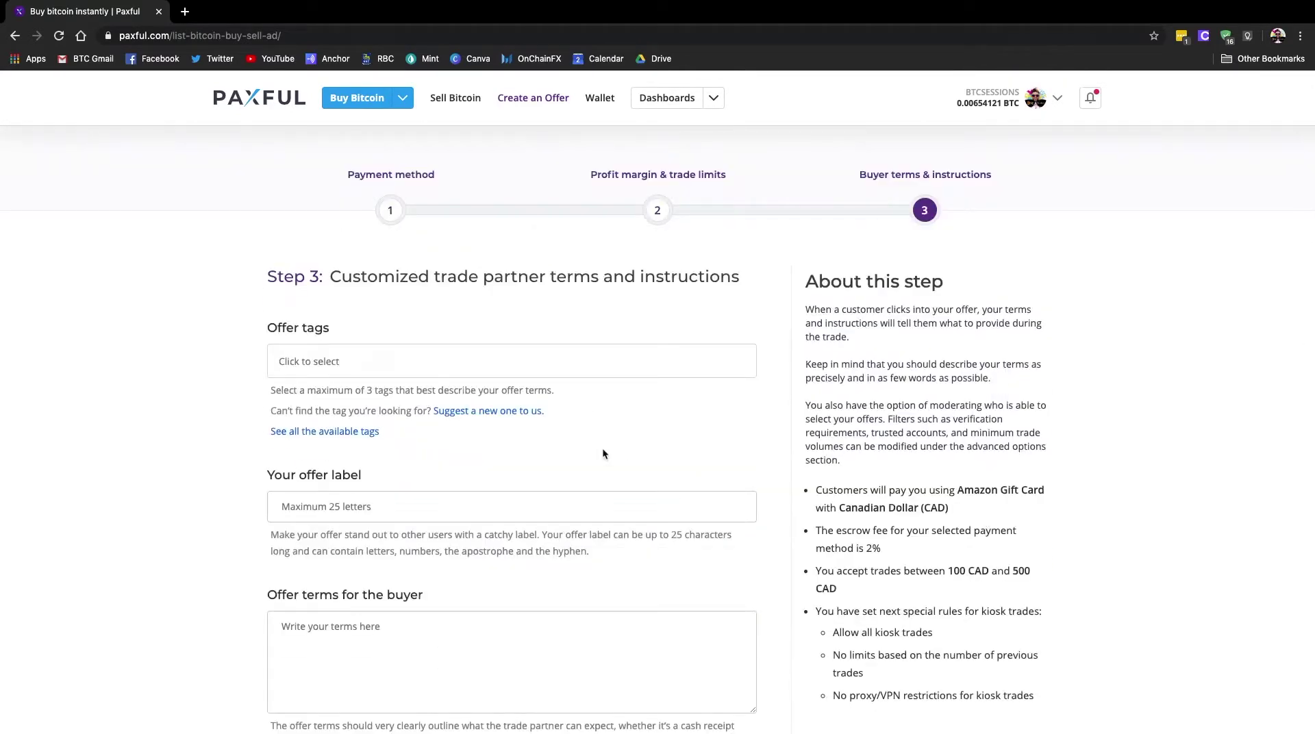
Look through the available offer tags, and view the fields for the offer label and buyer terms.
click(349, 361)
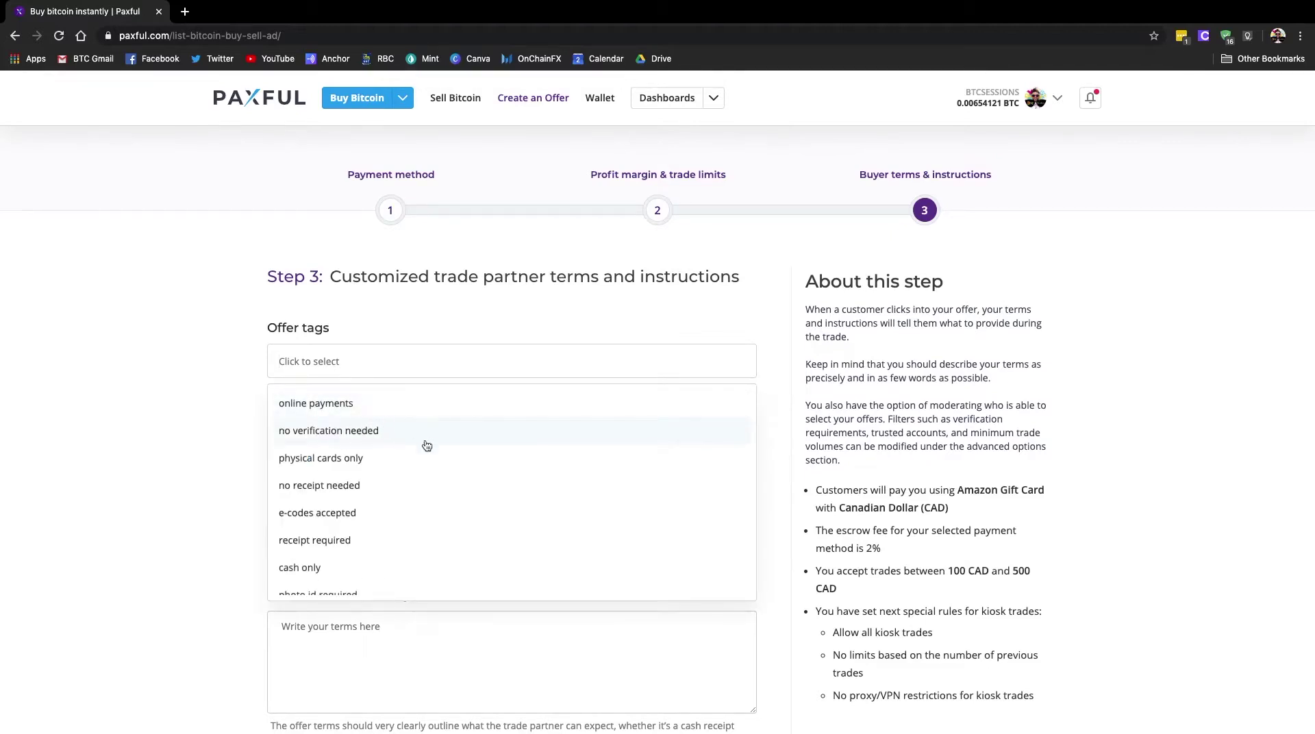
scroll(323, 464, down, 1)
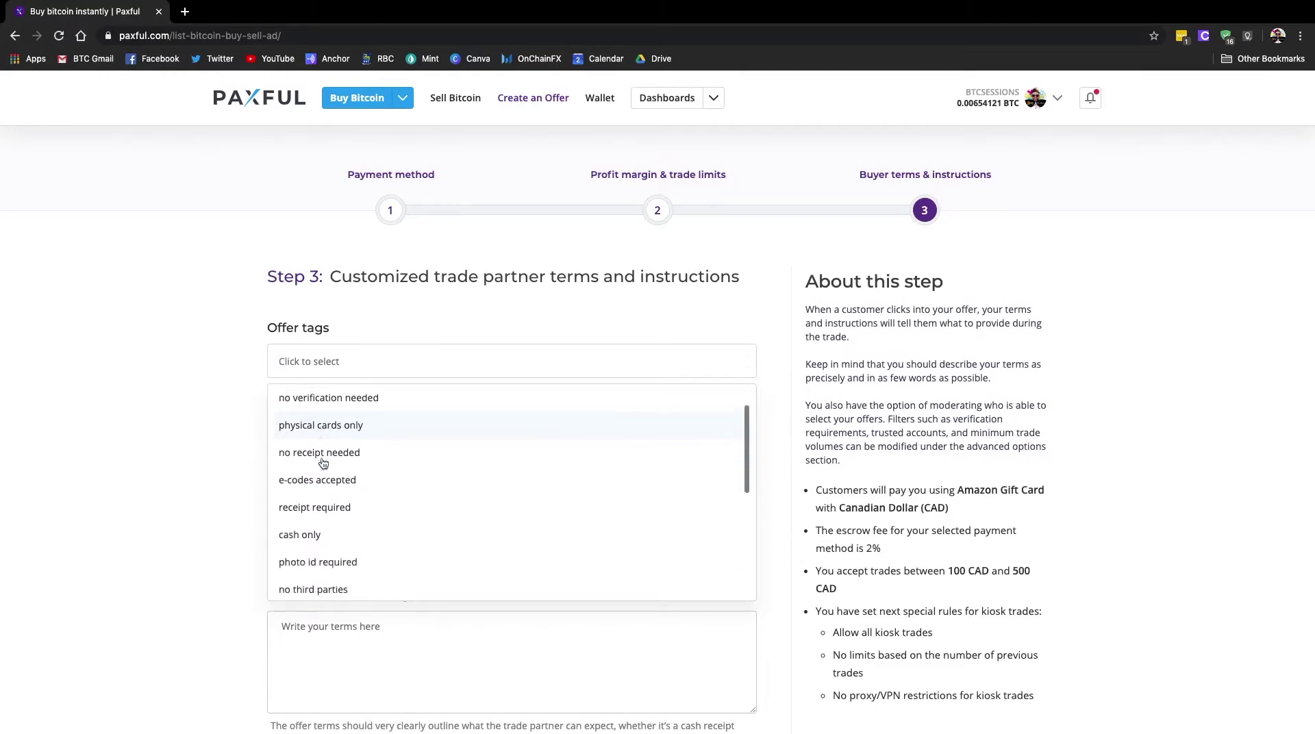
scroll(330, 469, down, 2)
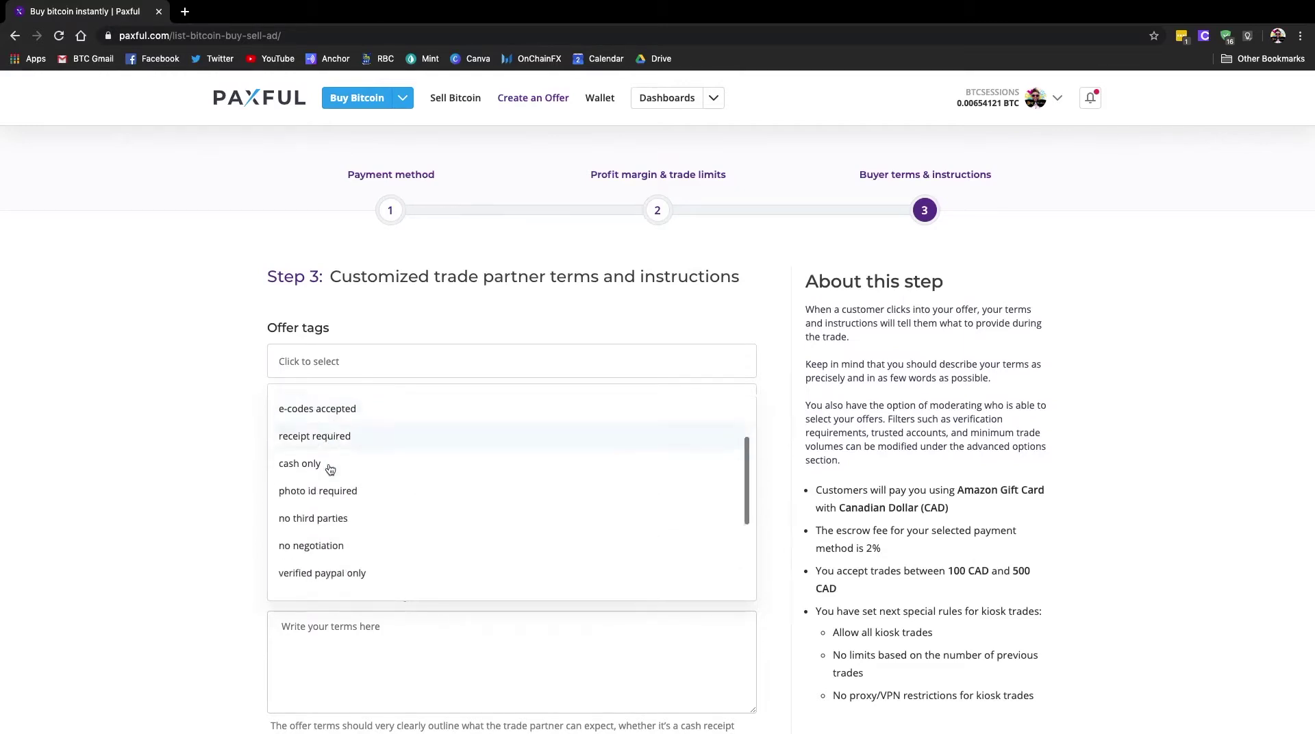
scroll(329, 469, down, 2)
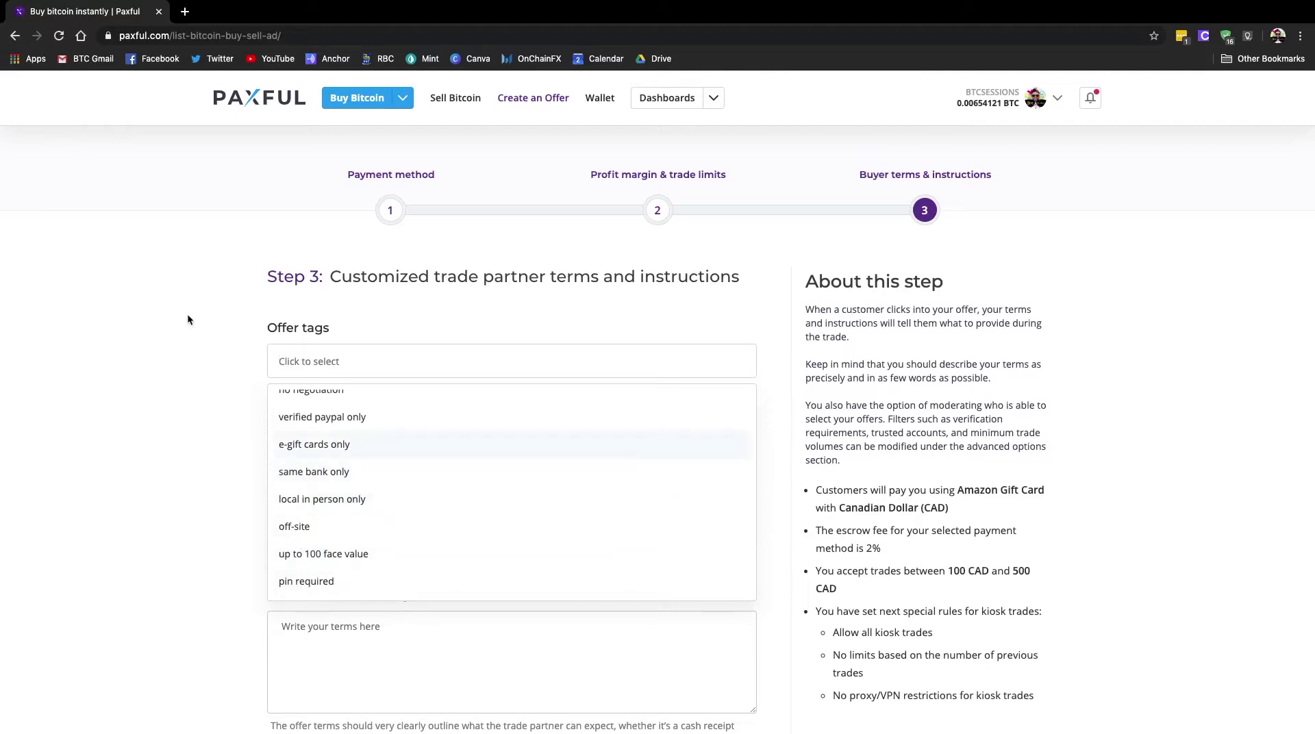
click(208, 392)
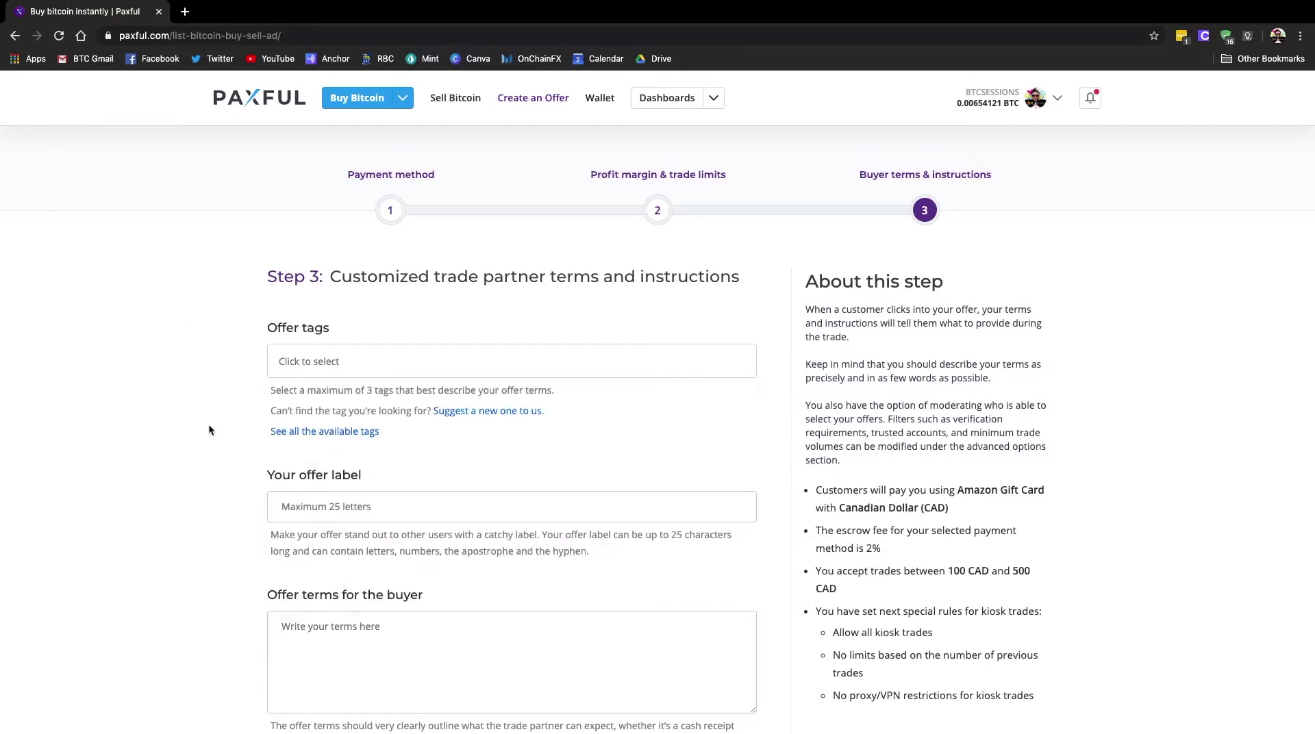
scroll(208, 439, down, 3)
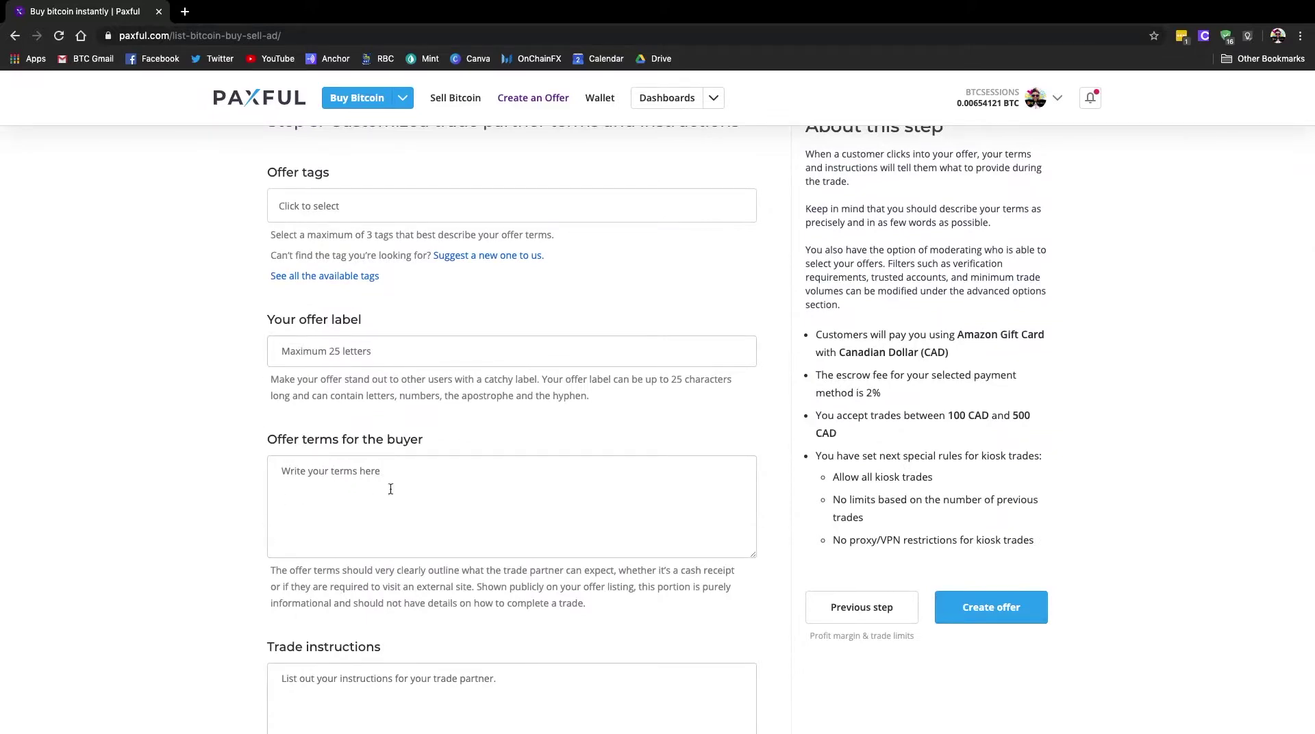
Examine the offer's buyer terms, trade instructions, verification, country, new-account and proxy limitations, and kiosk trade settings.
scroll(223, 489, down, 4)
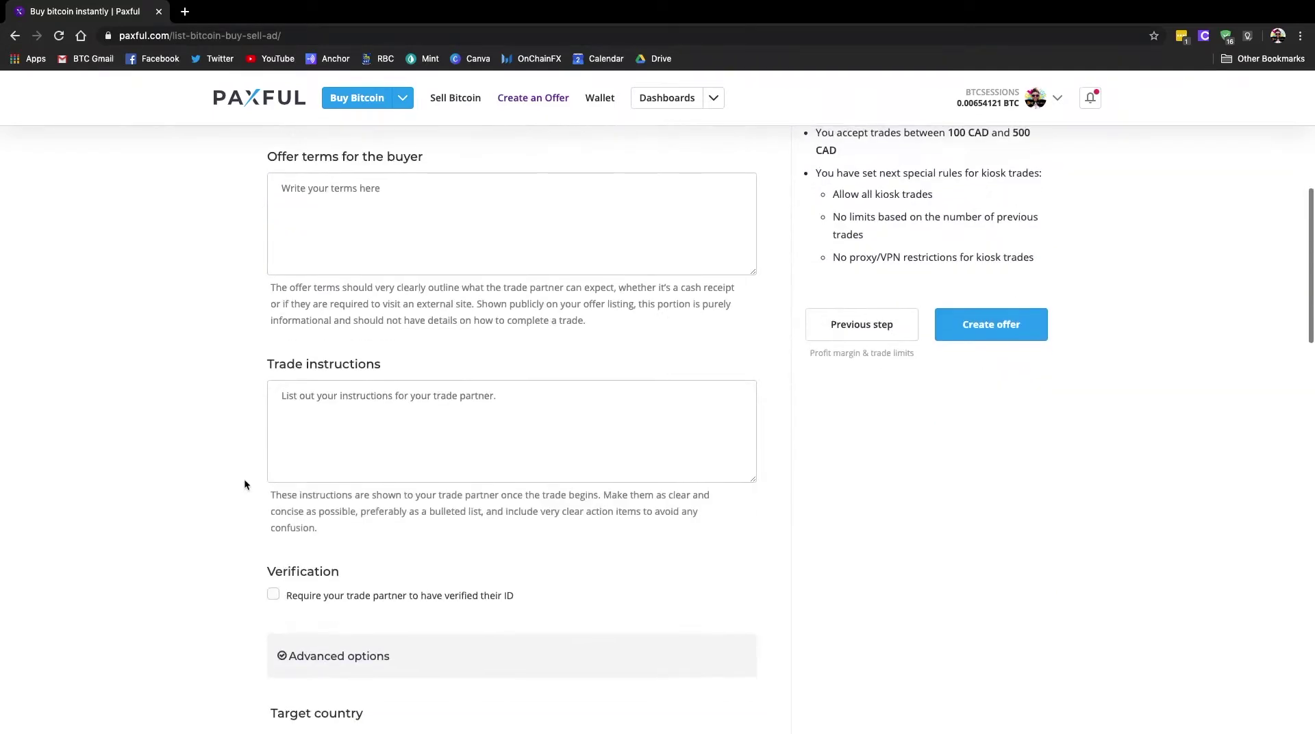
scroll(203, 496, down, 2)
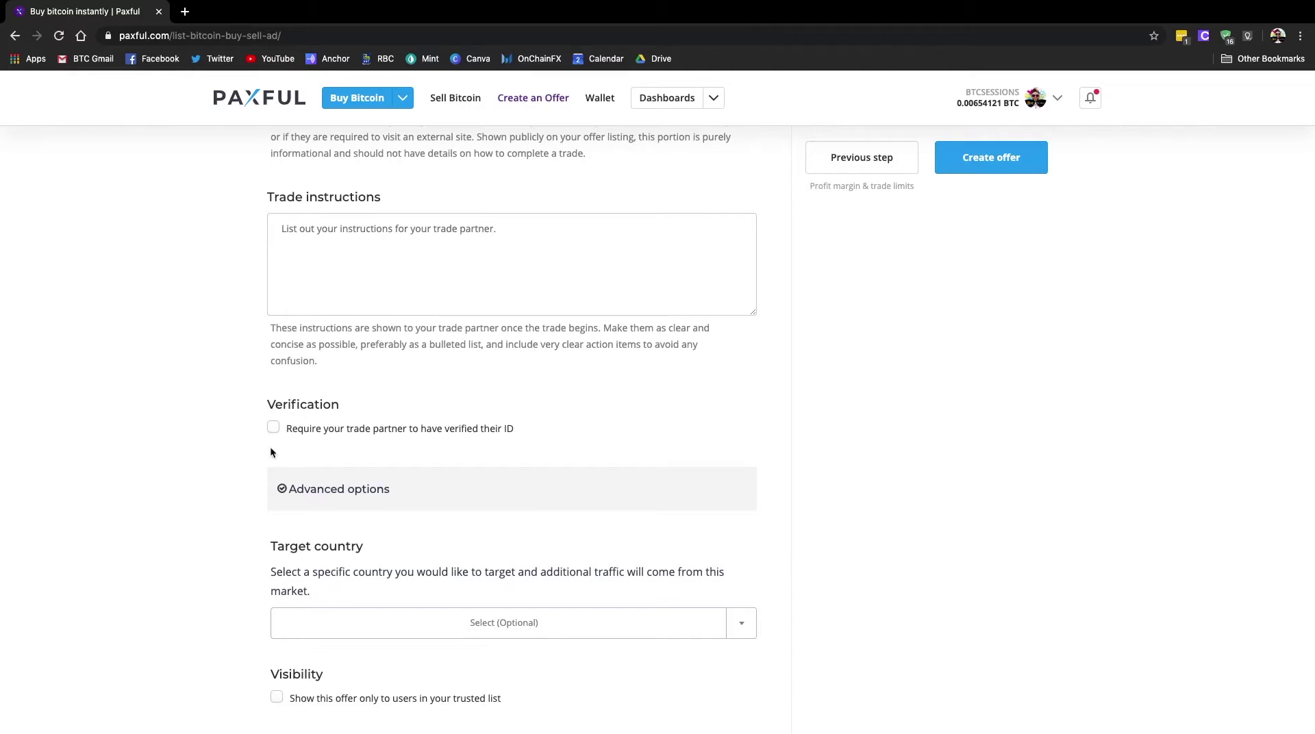
scroll(223, 502, down, 2)
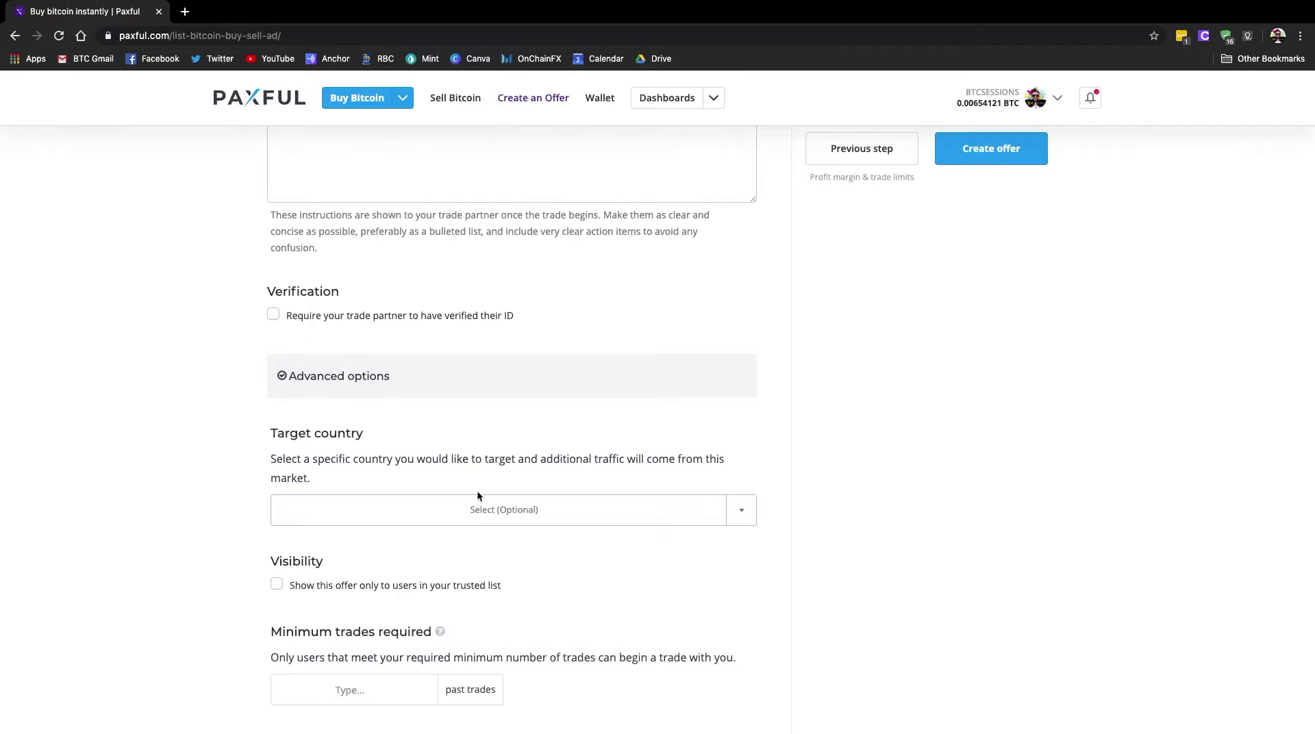
scroll(542, 489, down, 2)
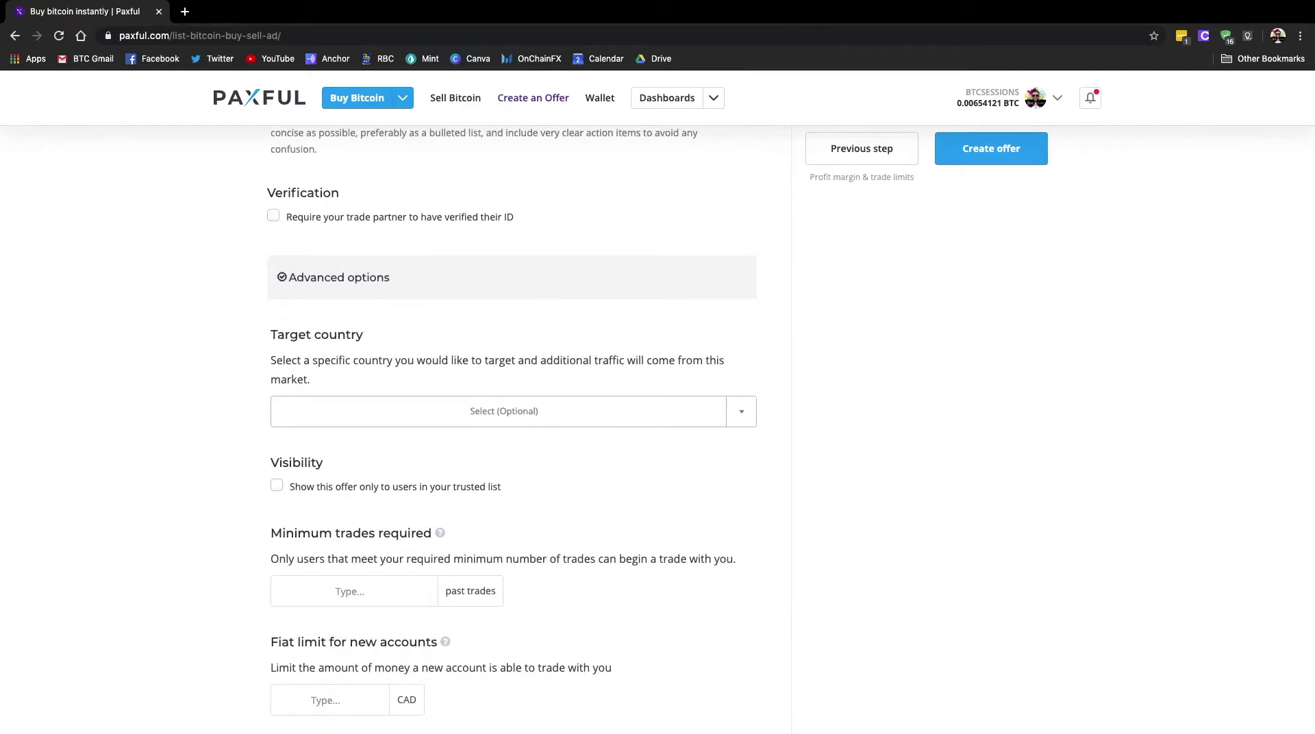
scroll(254, 554, down, 2)
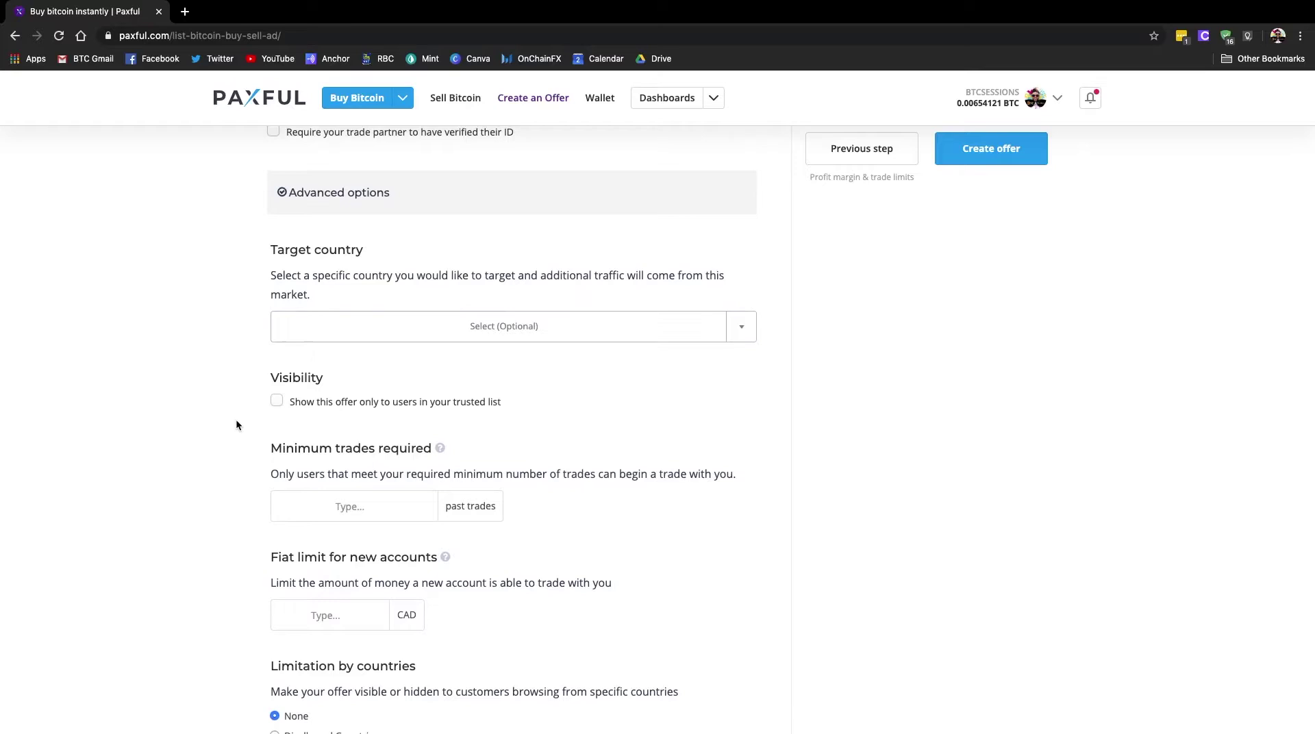
scroll(232, 476, down, 3)
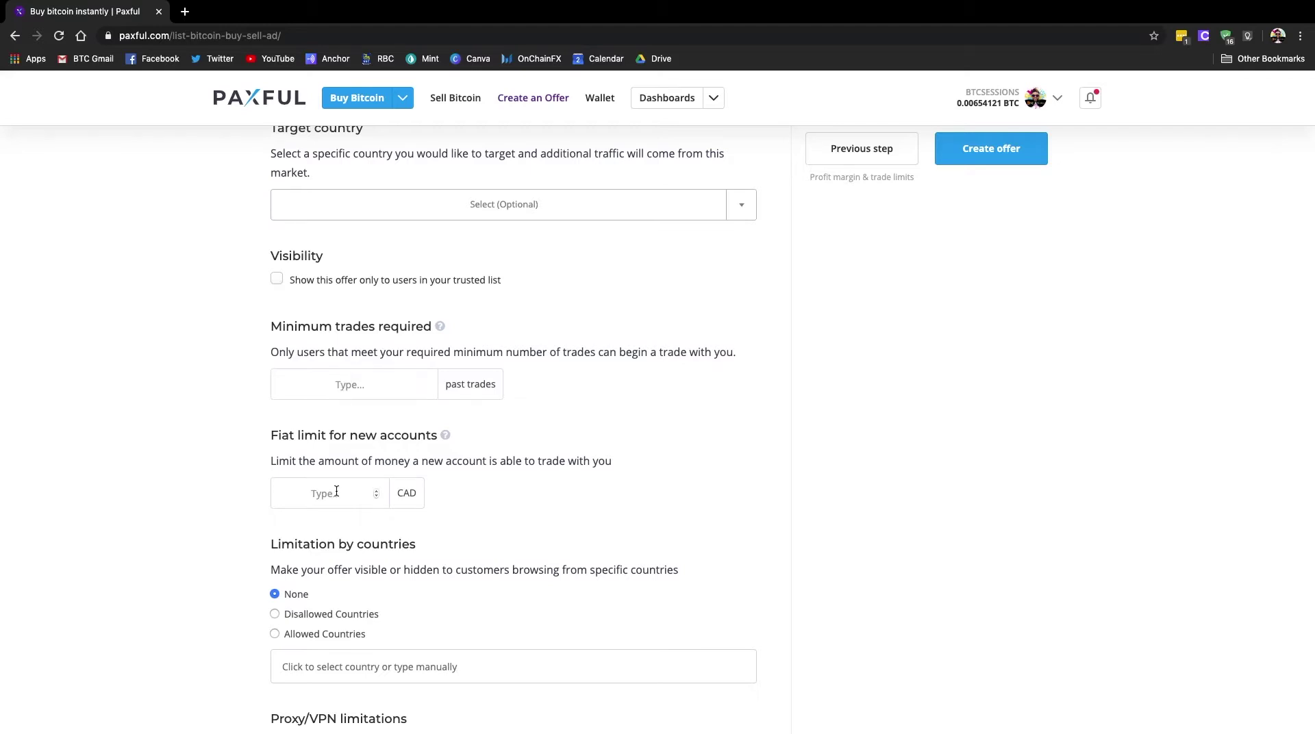
scroll(337, 492, down, 2)
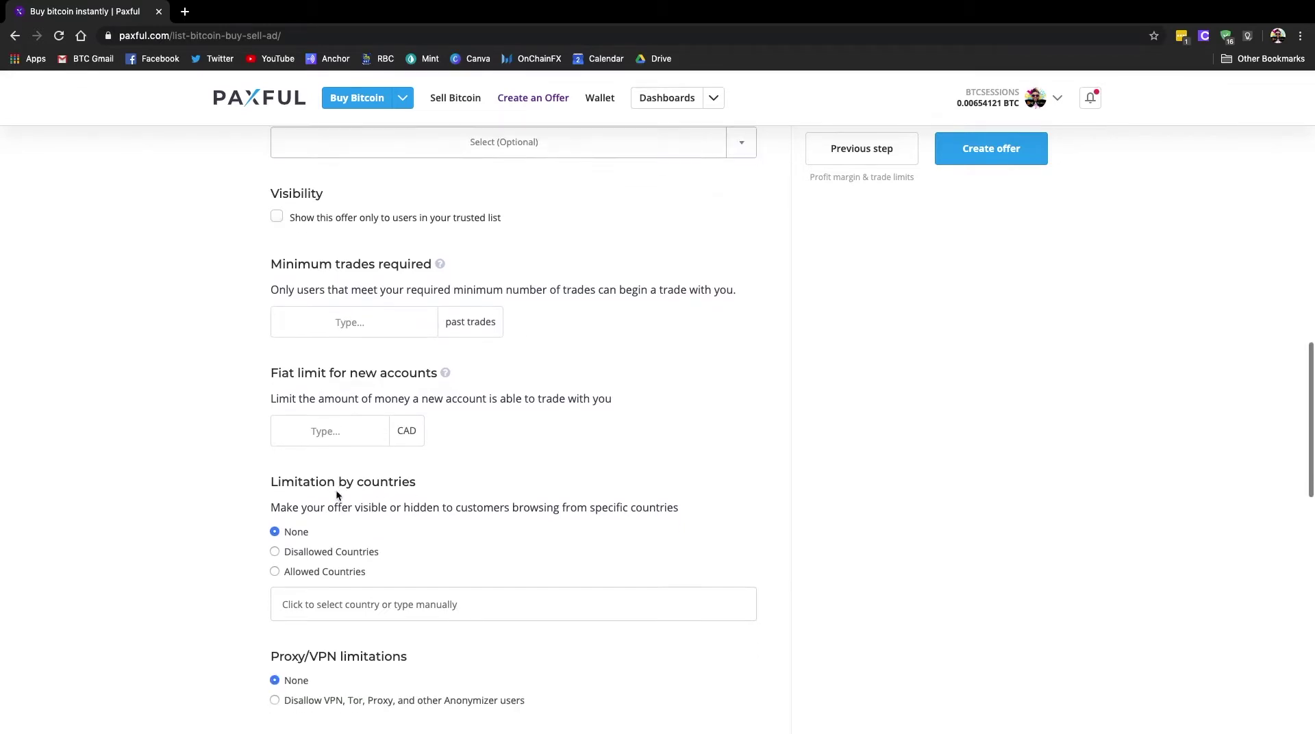
scroll(137, 476, down, 4)
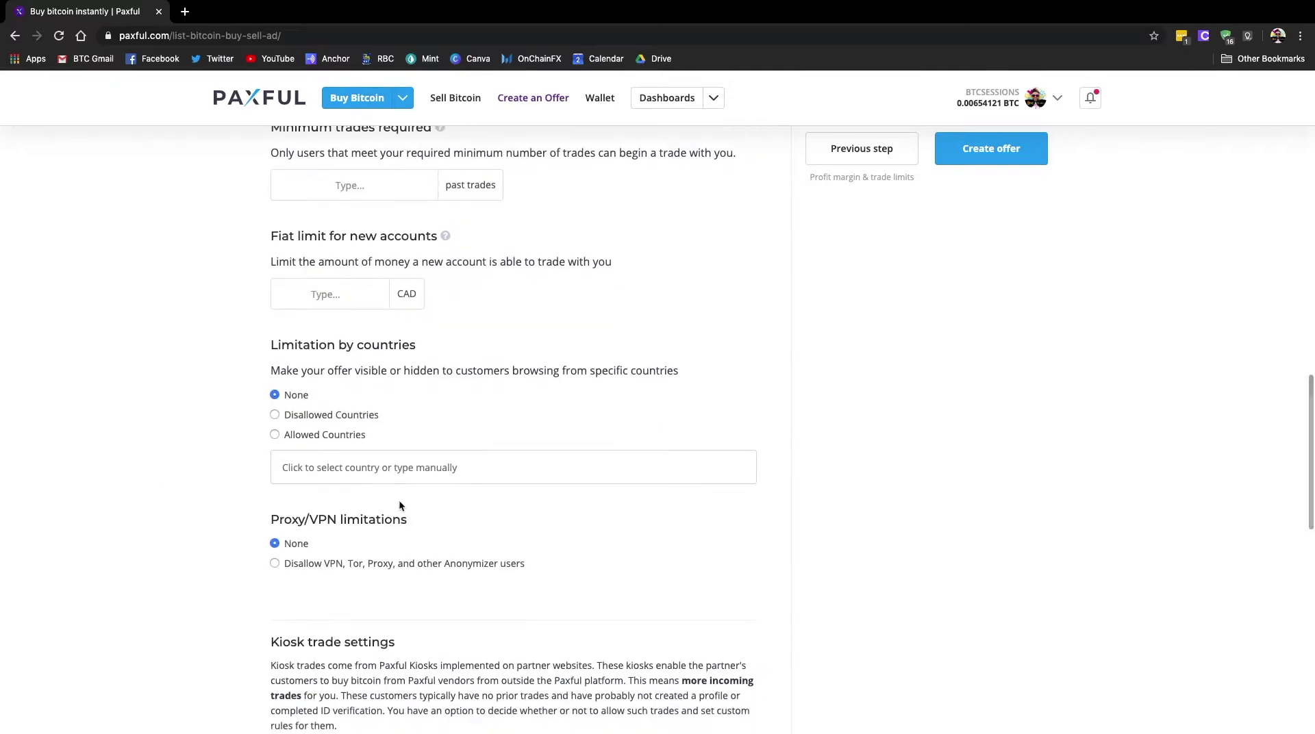
scroll(165, 450, down, 5)
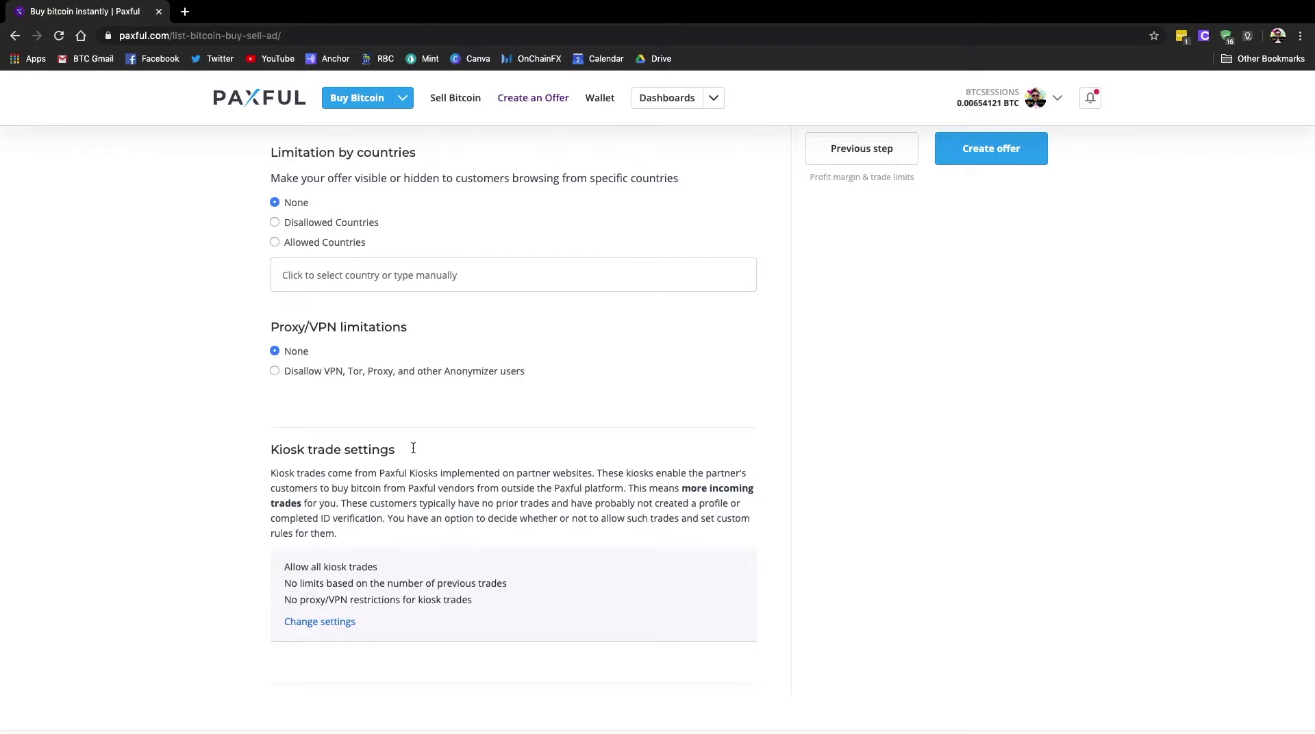
scroll(625, 300, up, 10)
scroll(625, 300, up, 10)
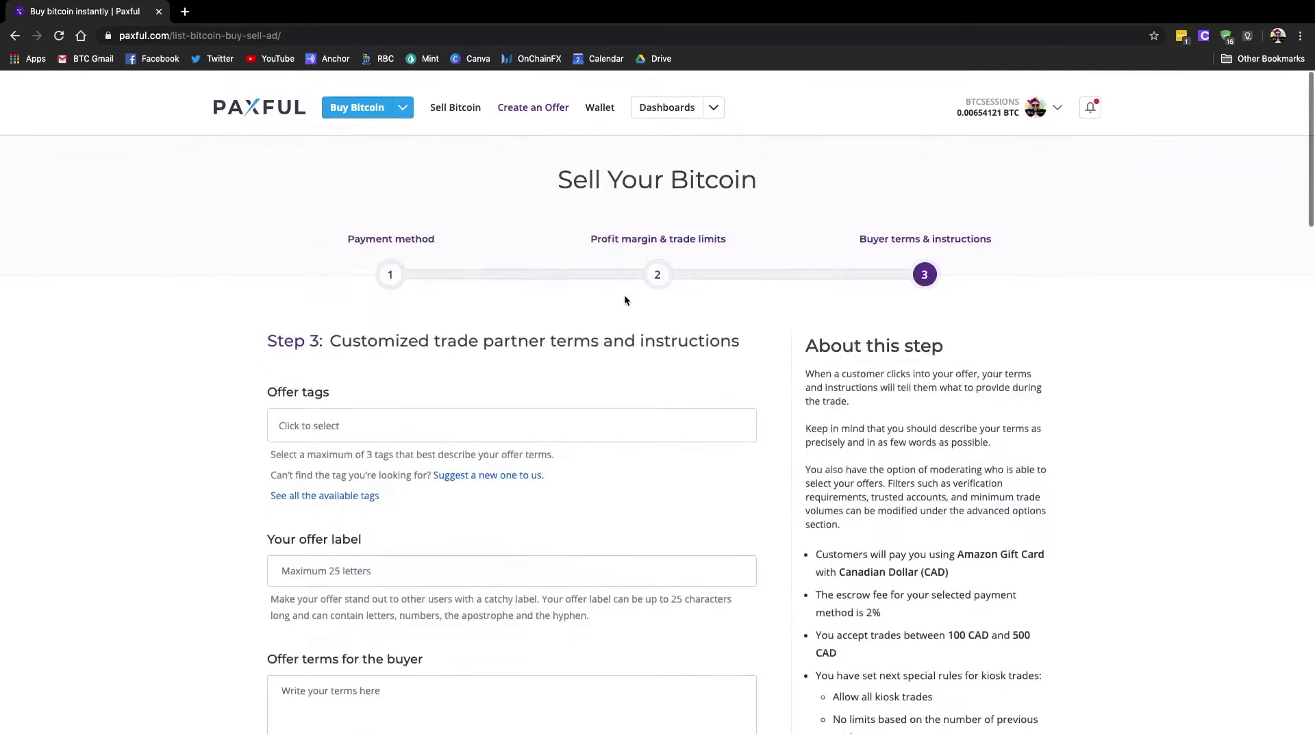
scroll(783, 475, up, 3)
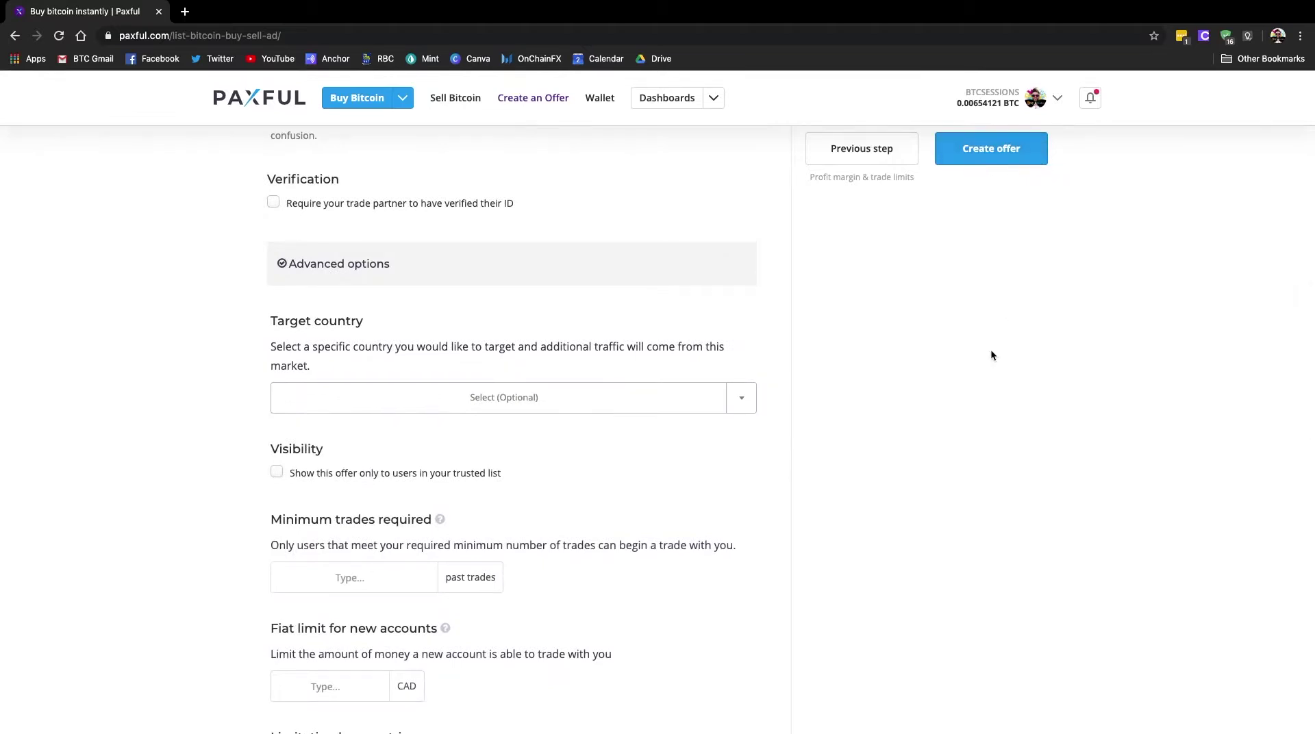
scroll(990, 349, up, 10)
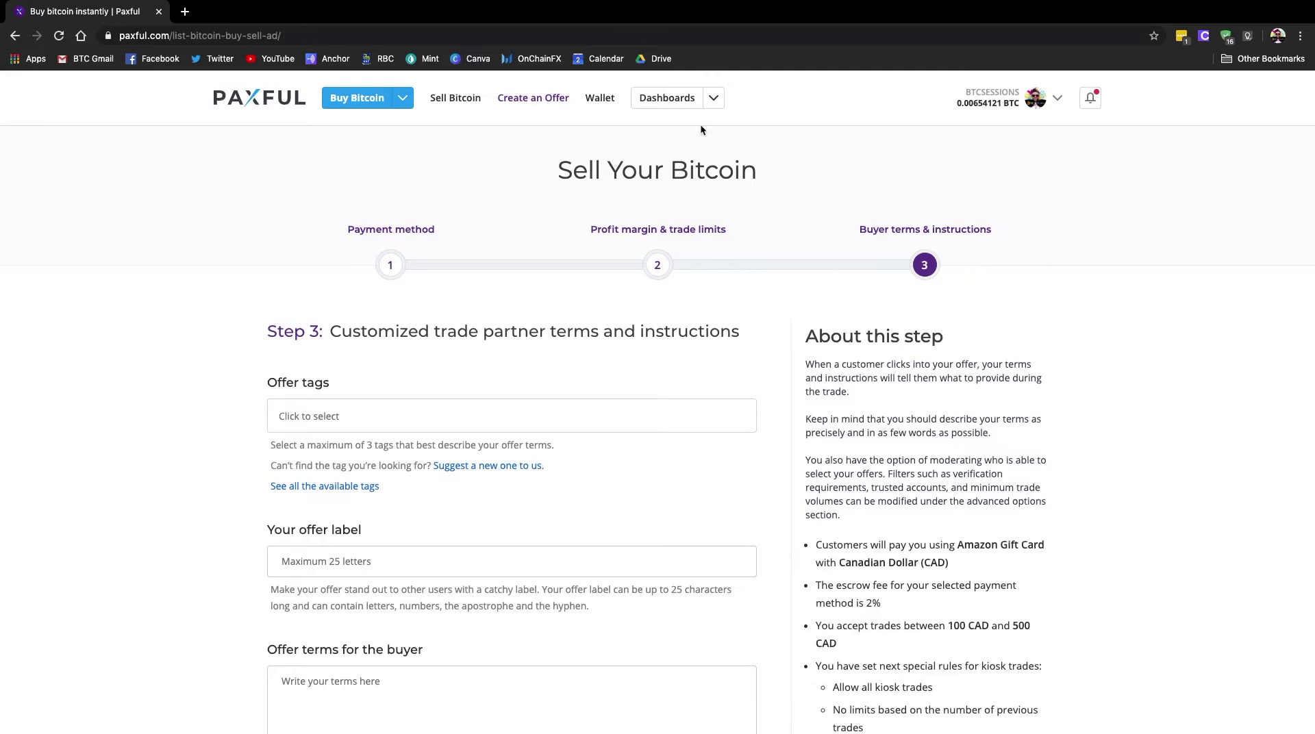
Open the Affiliate Dashboard and look through its balance, referral commission terms, sharing options, earnings and affiliate activity.
click(713, 97)
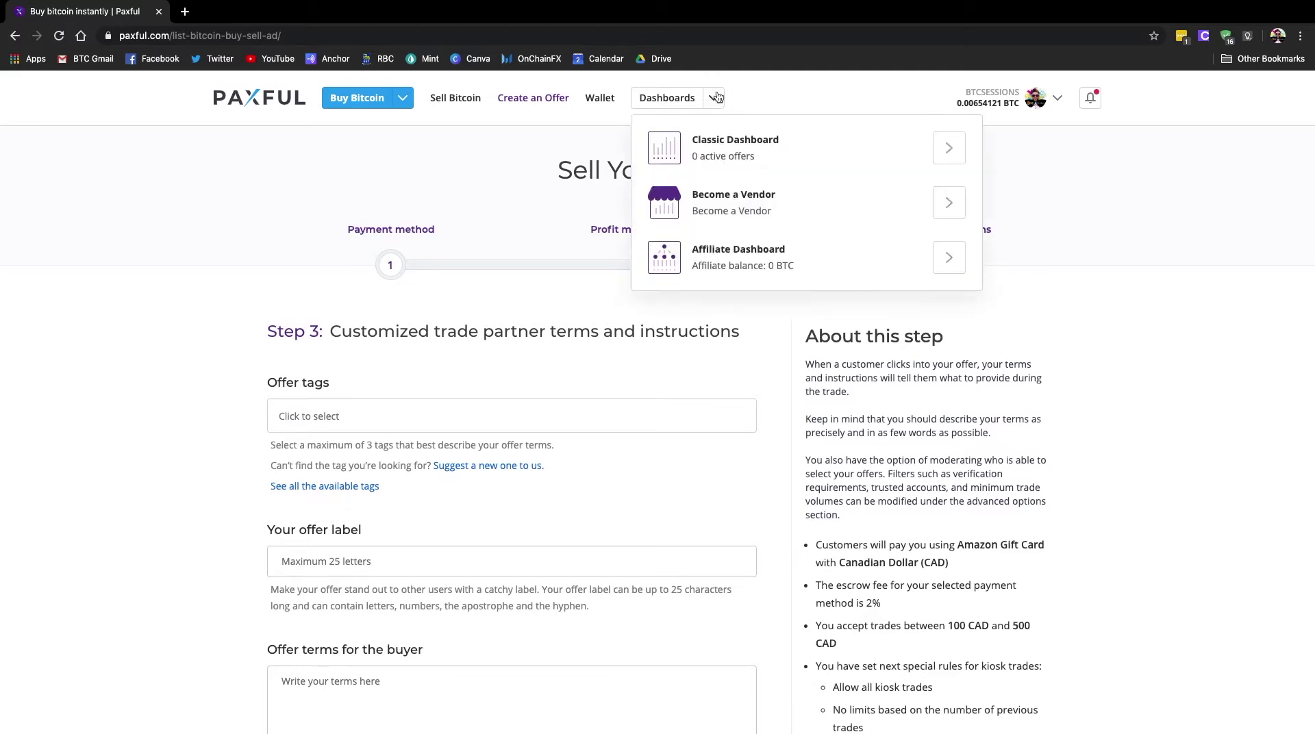
click(788, 264)
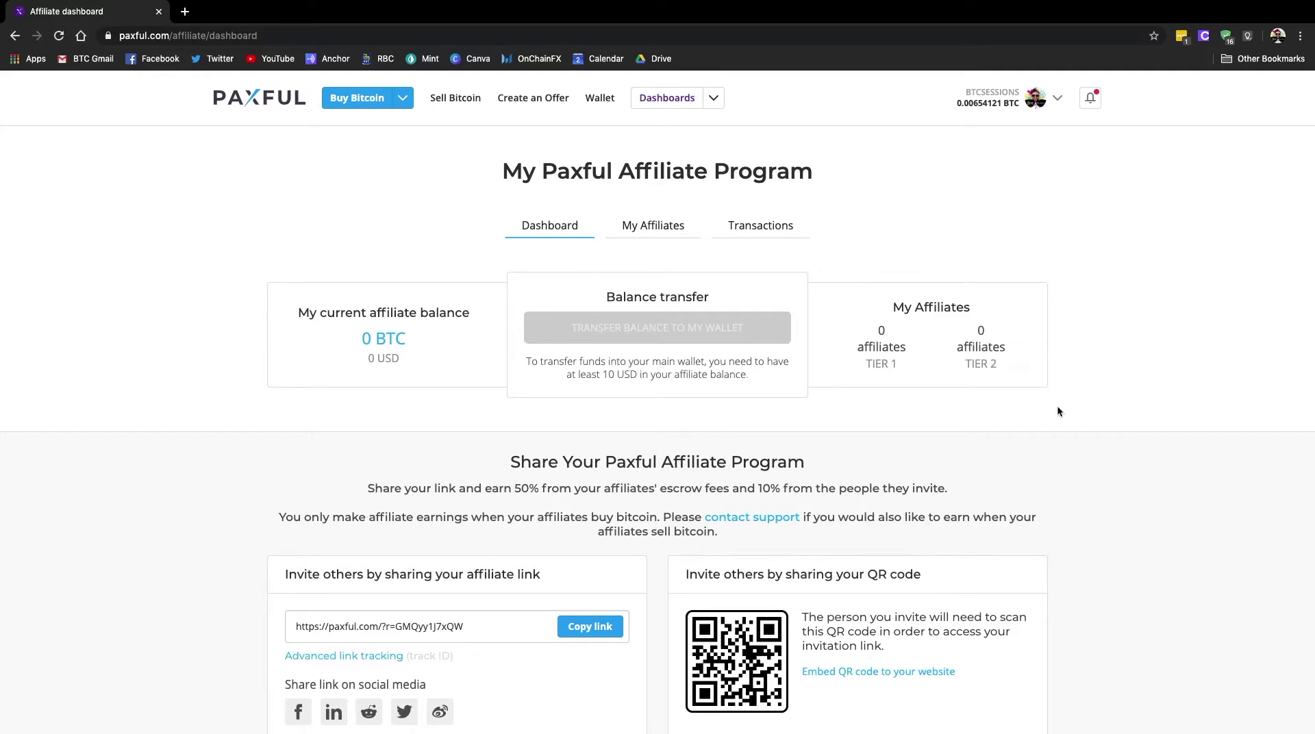
scroll(1057, 405, down, 3)
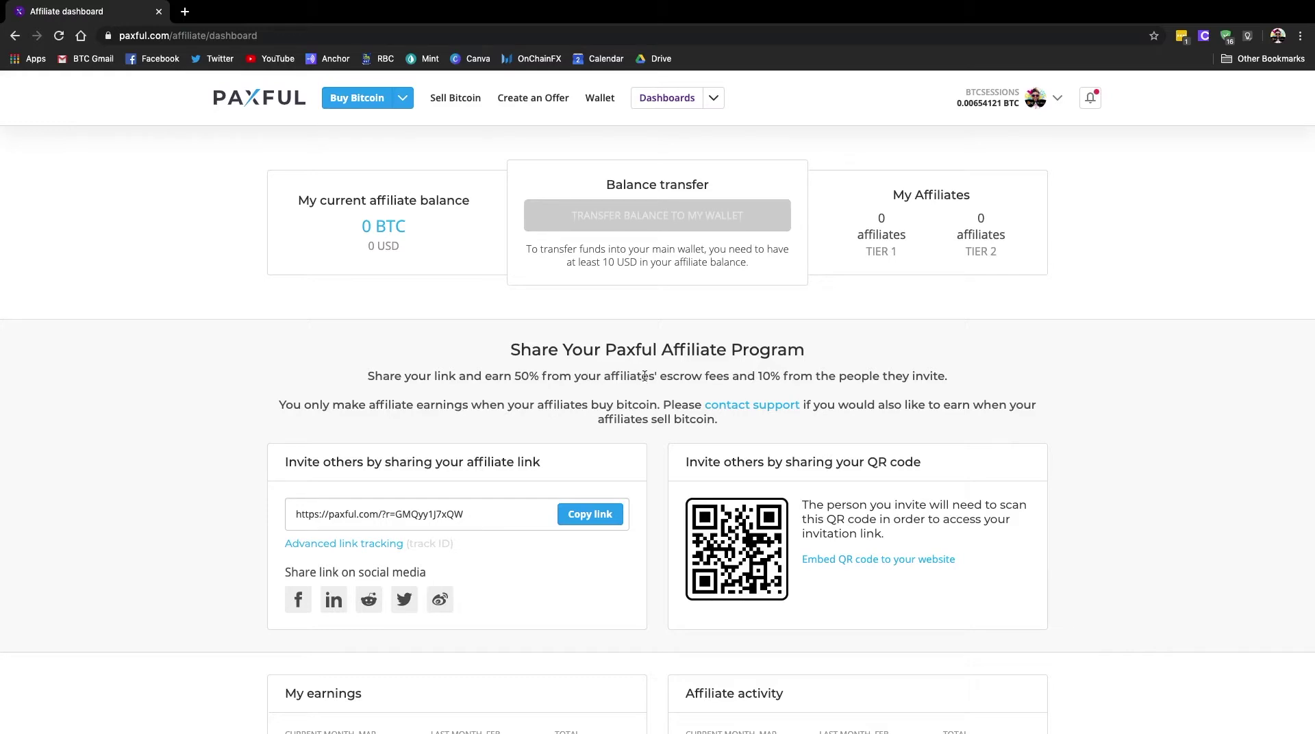
drag(539, 378, 515, 379)
click(552, 379)
scroll(1037, 466, down, 3)
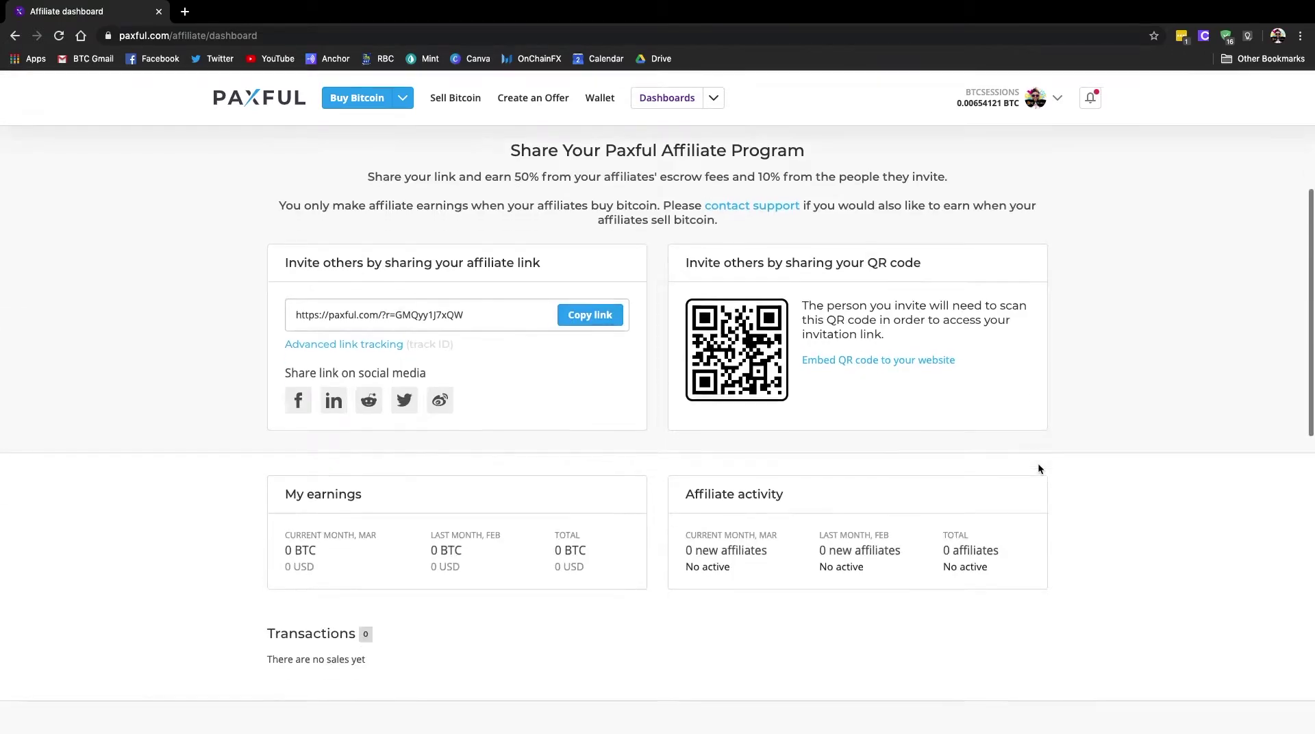
scroll(1038, 466, up, 5)
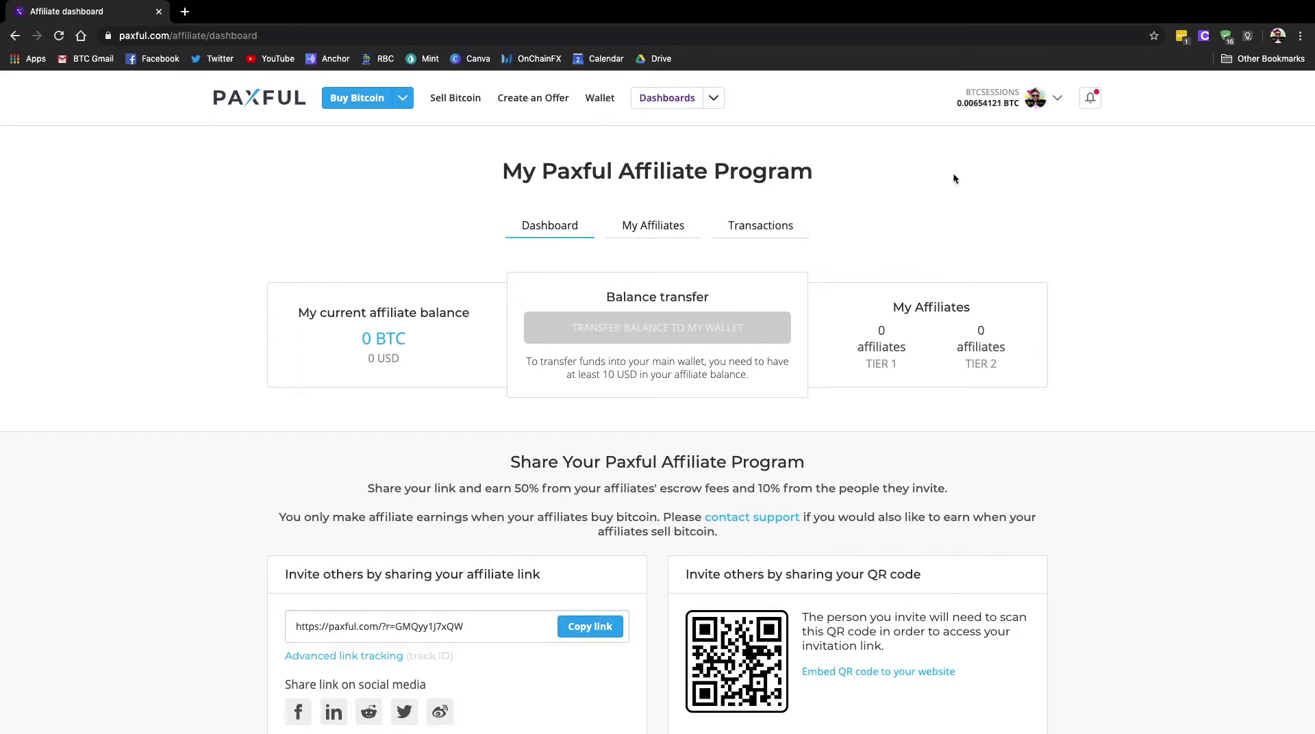
Visit the Buy Bitcoin page, then view the wallet's send bitcoin form and close it without sending.
click(713, 98)
click(359, 103)
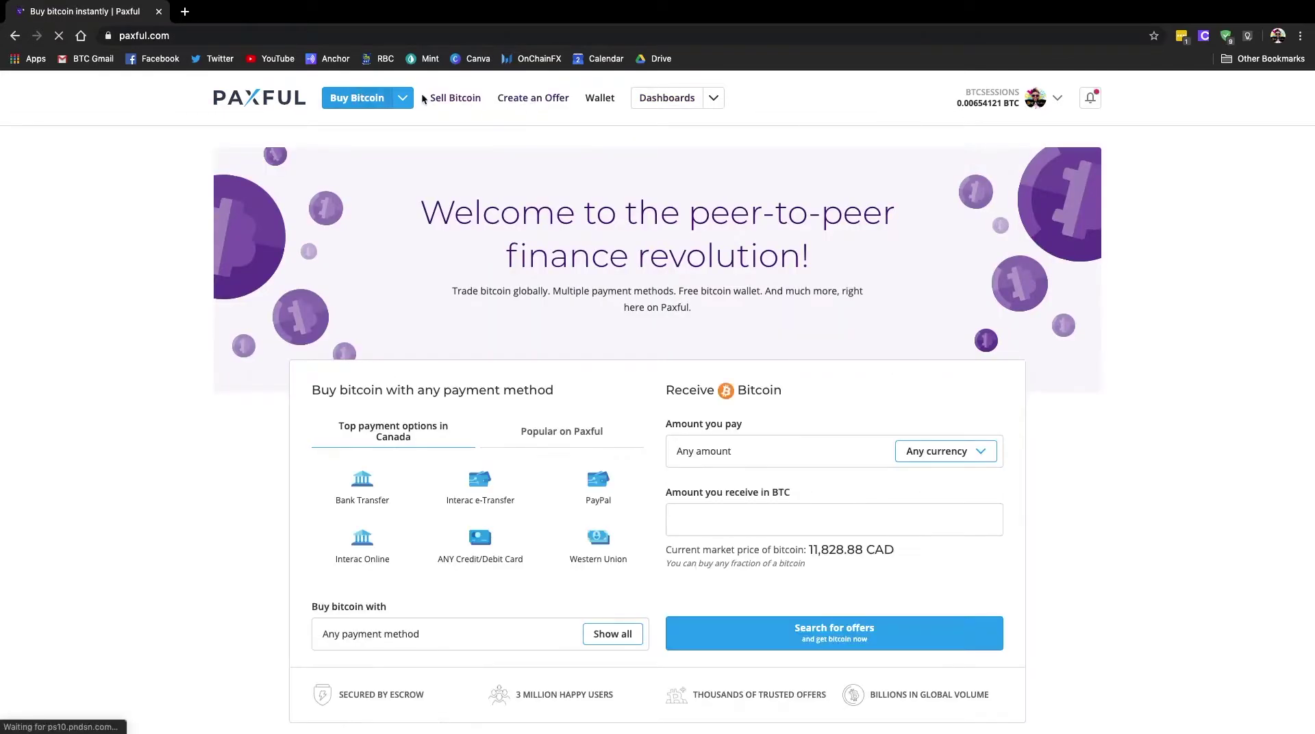
click(598, 104)
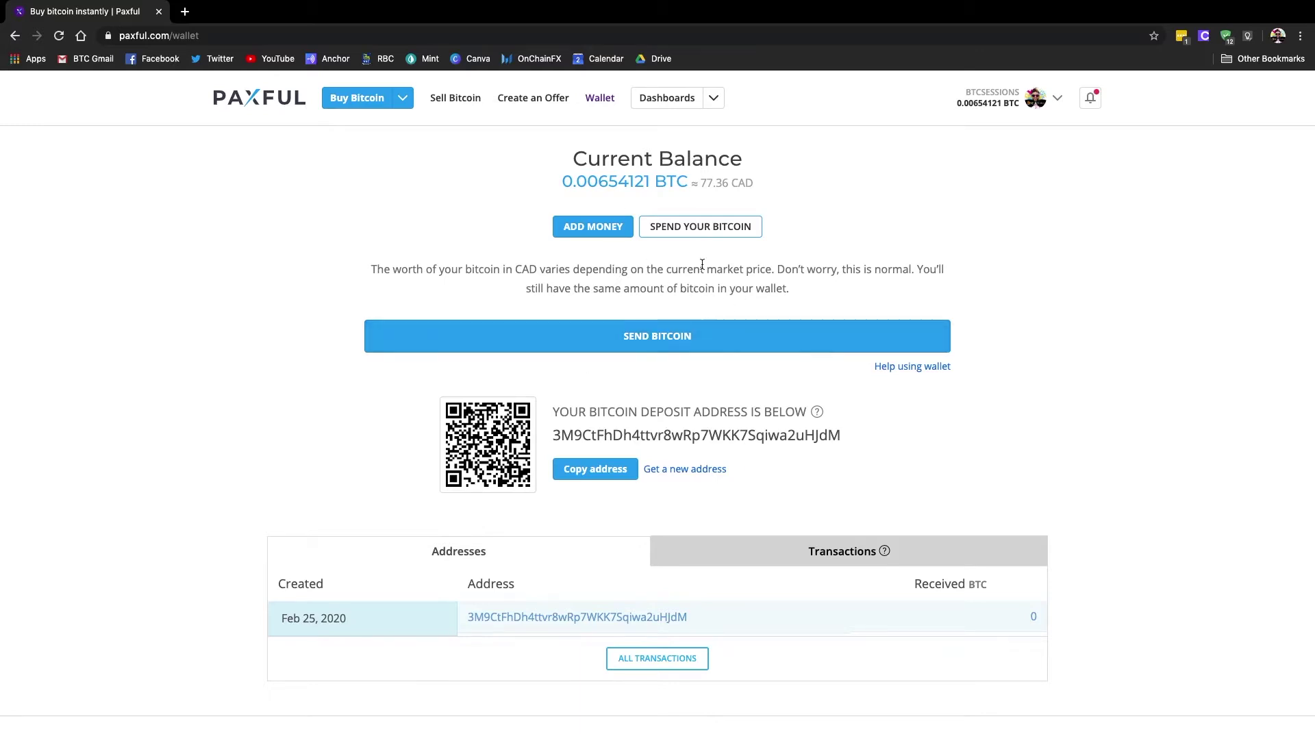
click(669, 343)
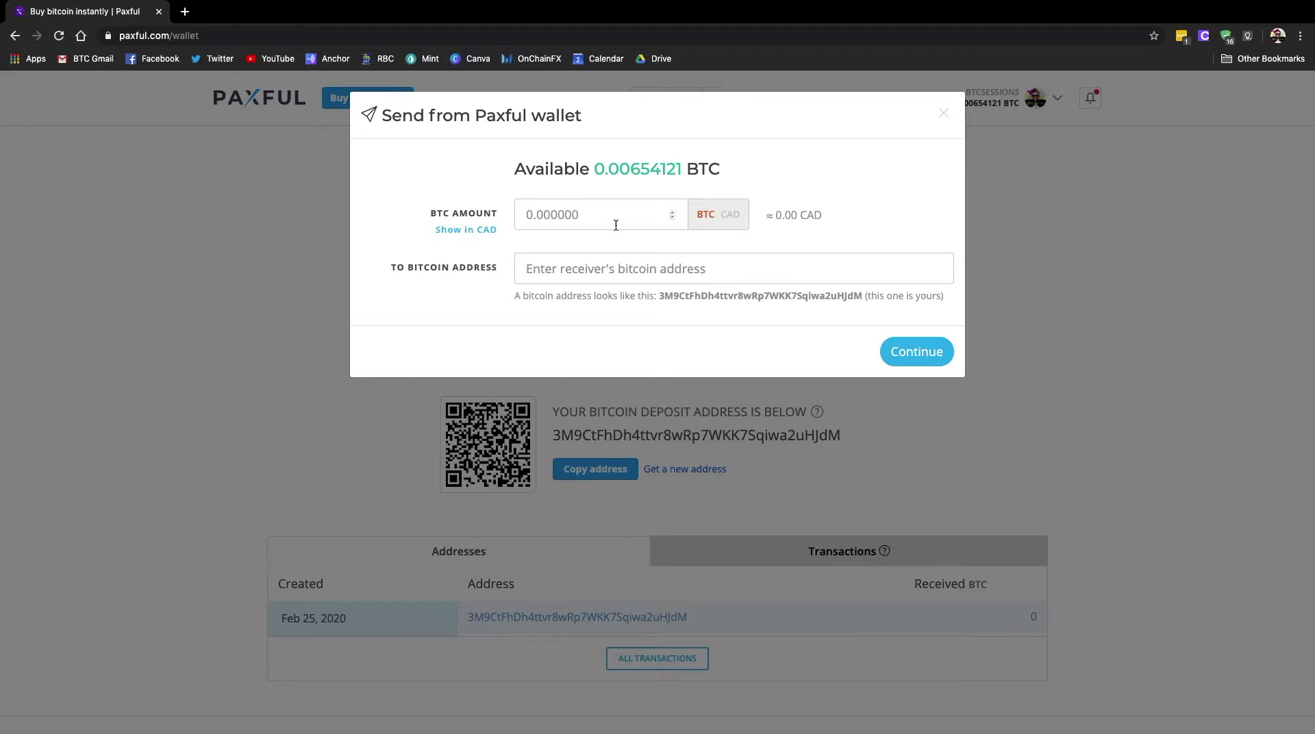
click(943, 114)
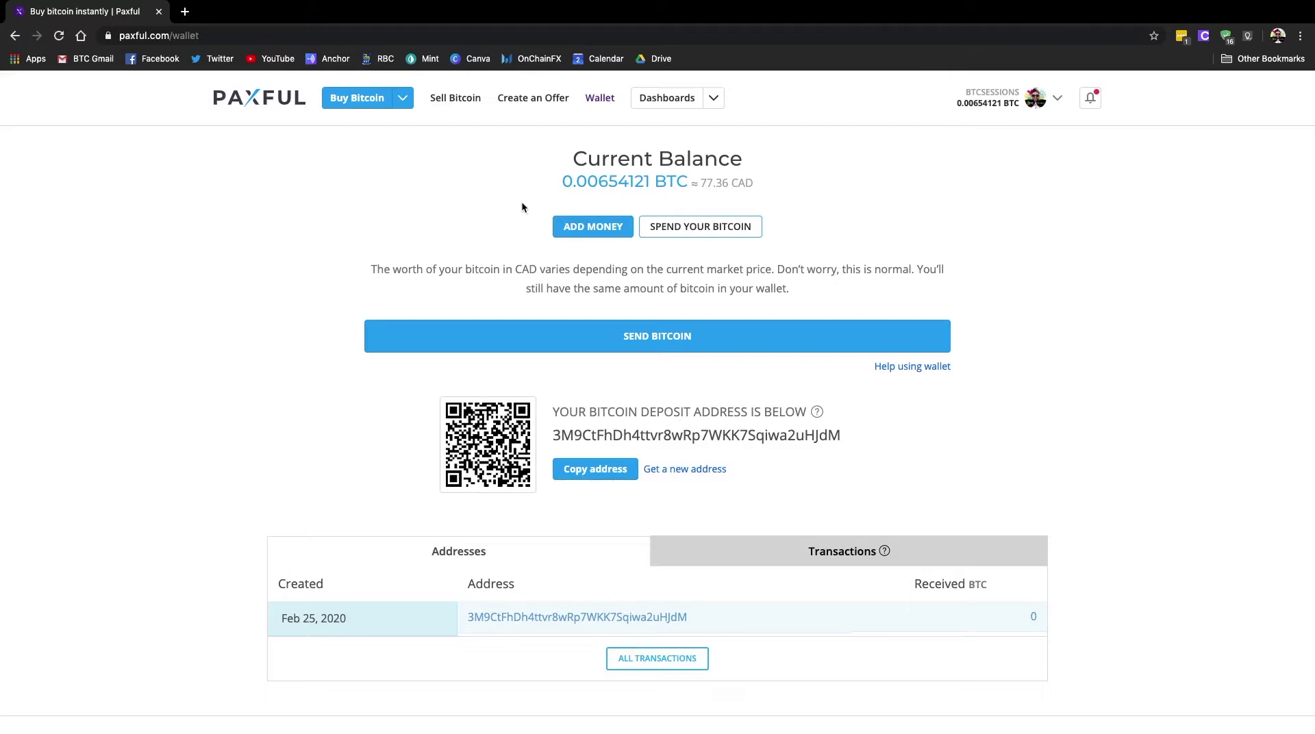
Check the dashboard and account options, and return to the Paxful home page.
click(713, 98)
click(1058, 100)
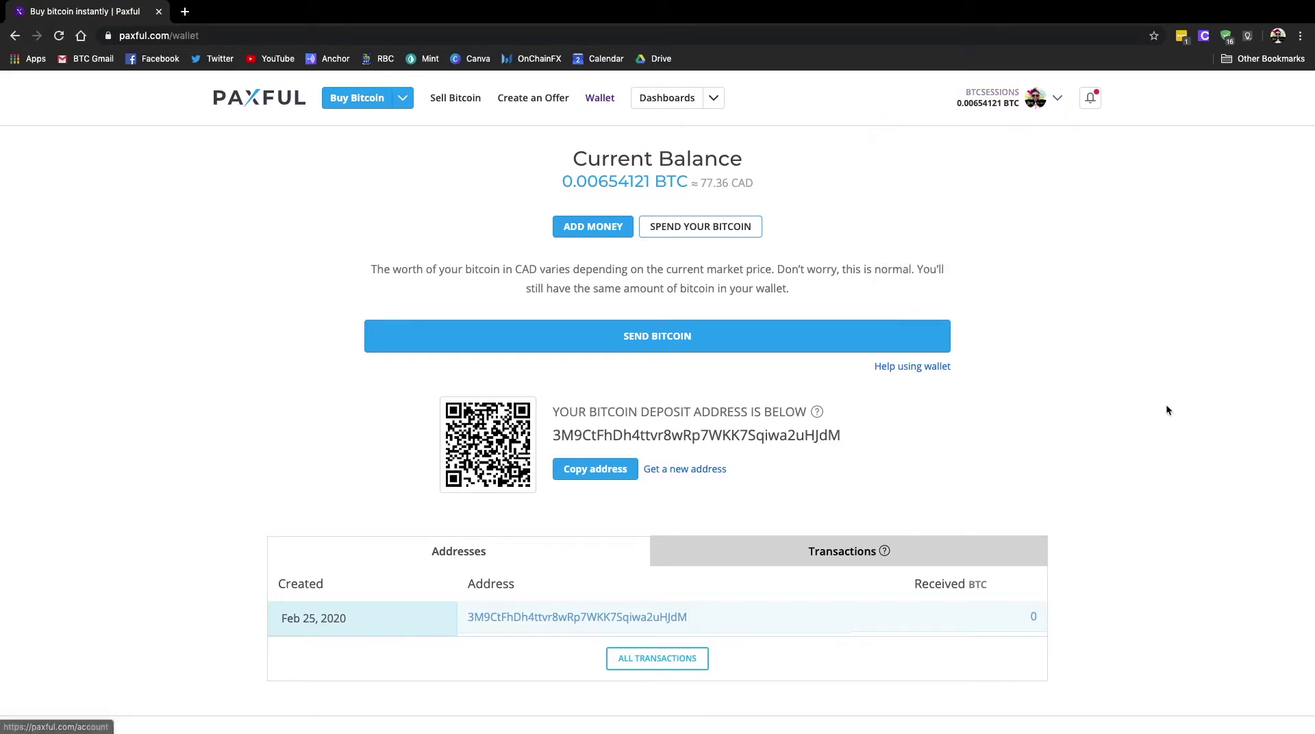
click(248, 105)
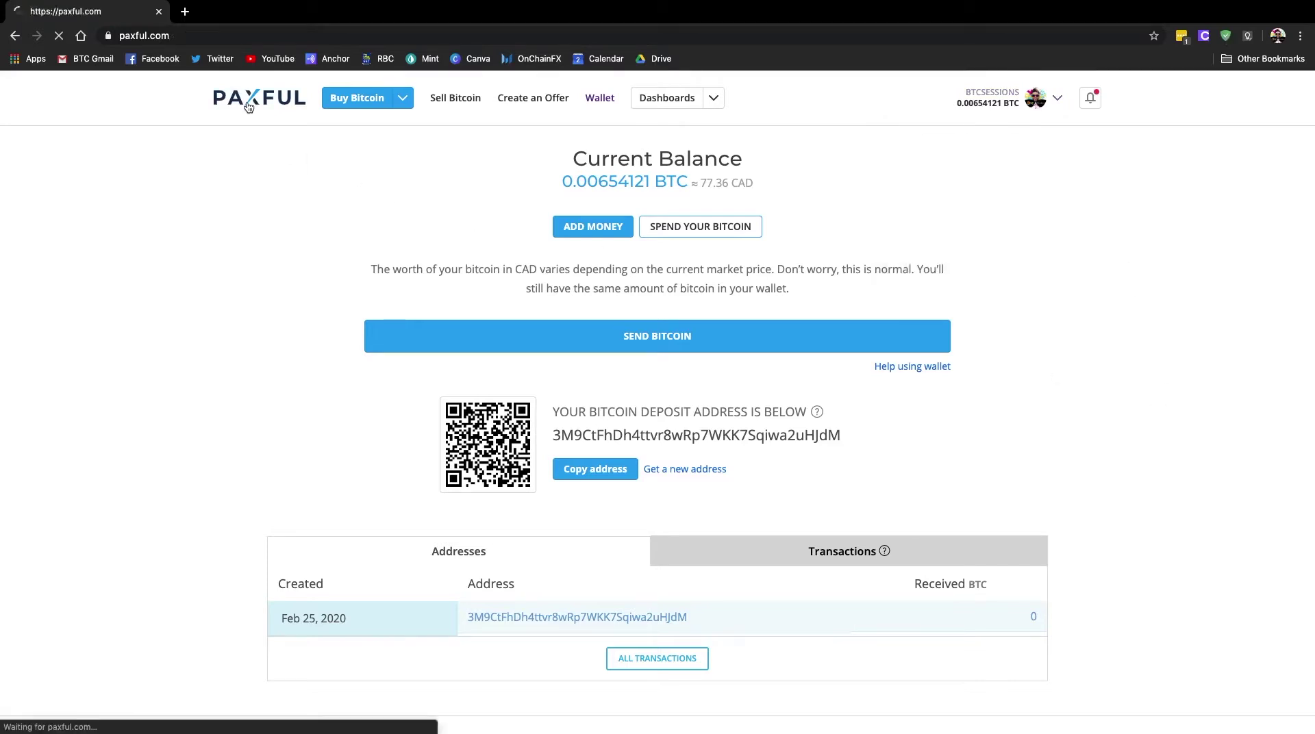